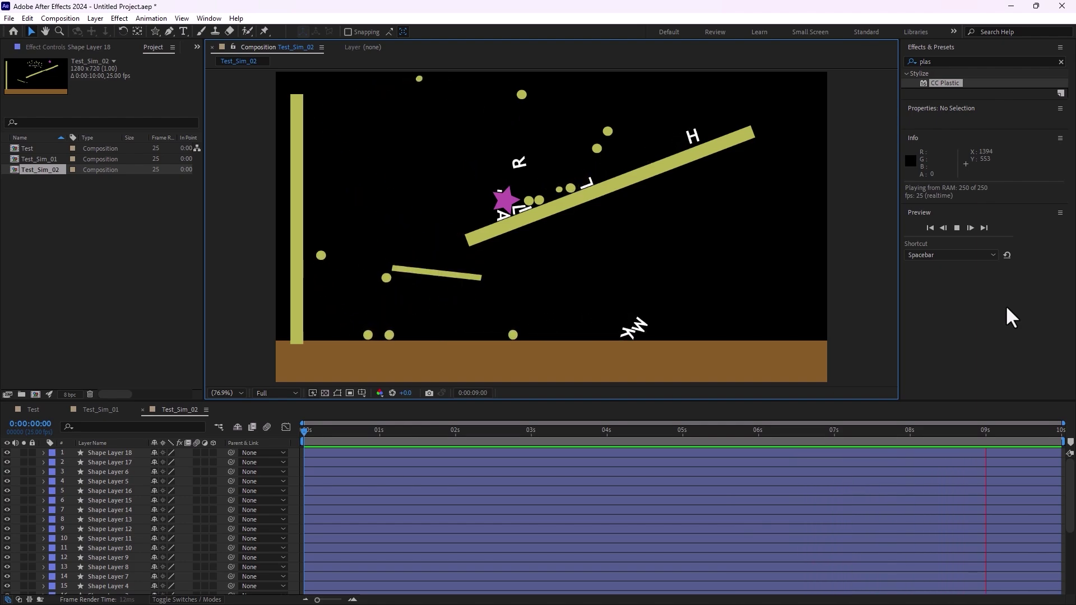
key(space)
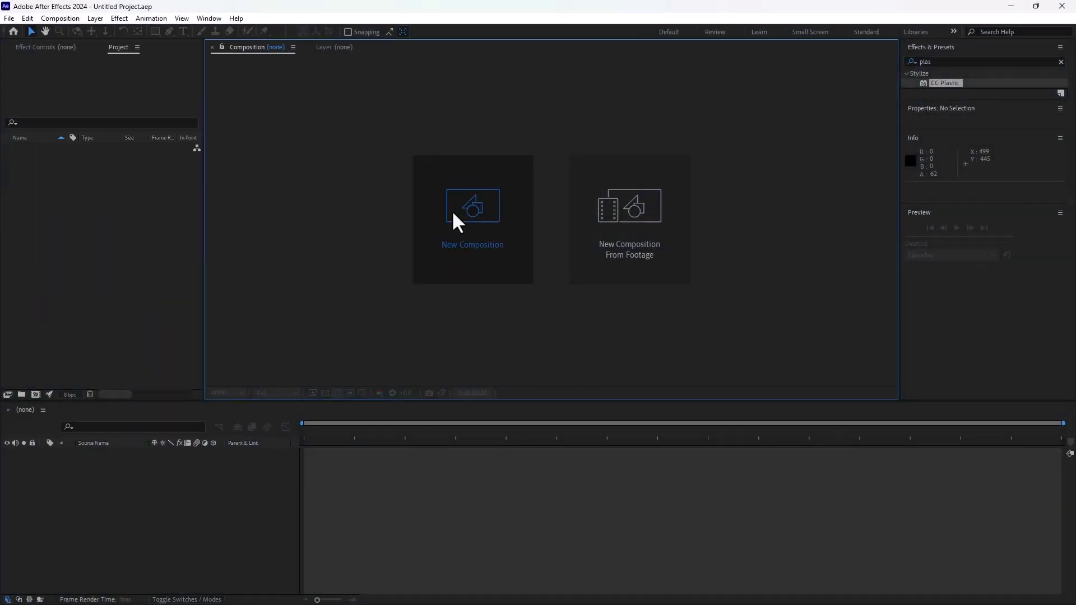
- Create a new 1280 x 720, 25 fps composition named Test
click(451, 210)
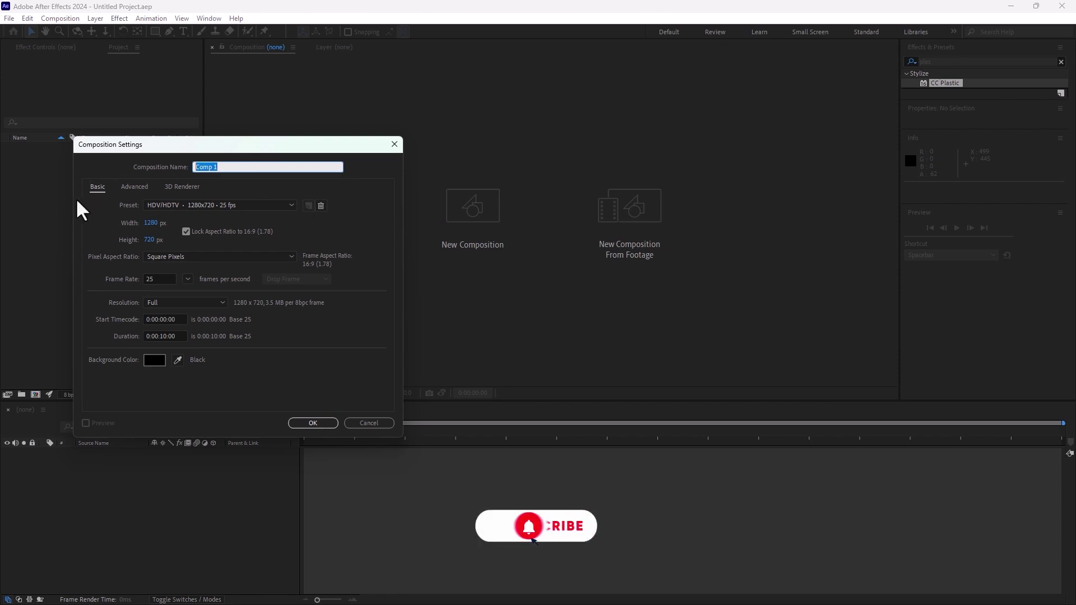
text(Test)
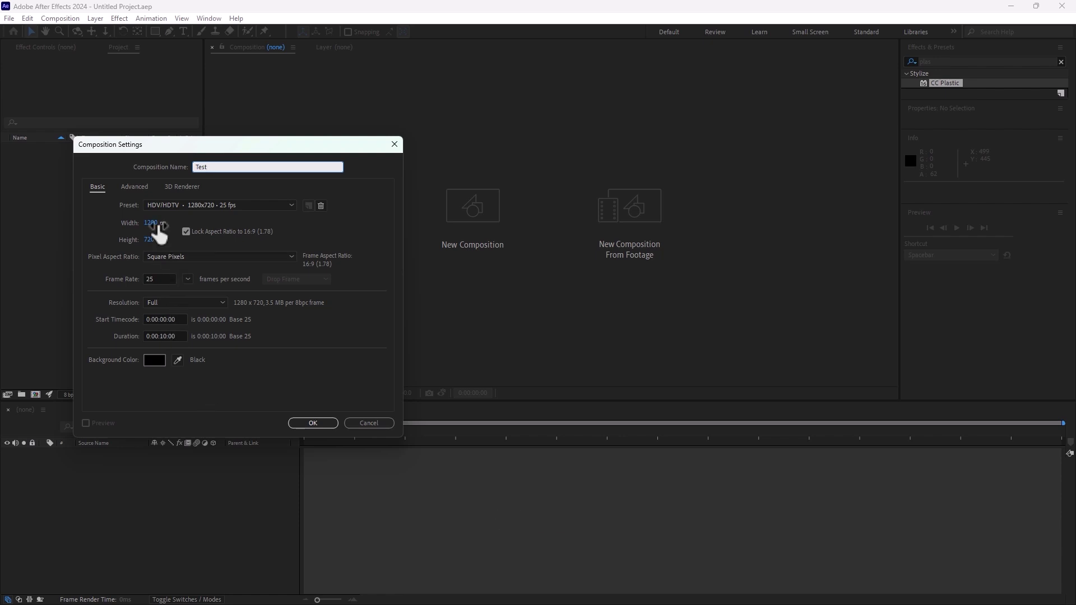
click(307, 424)
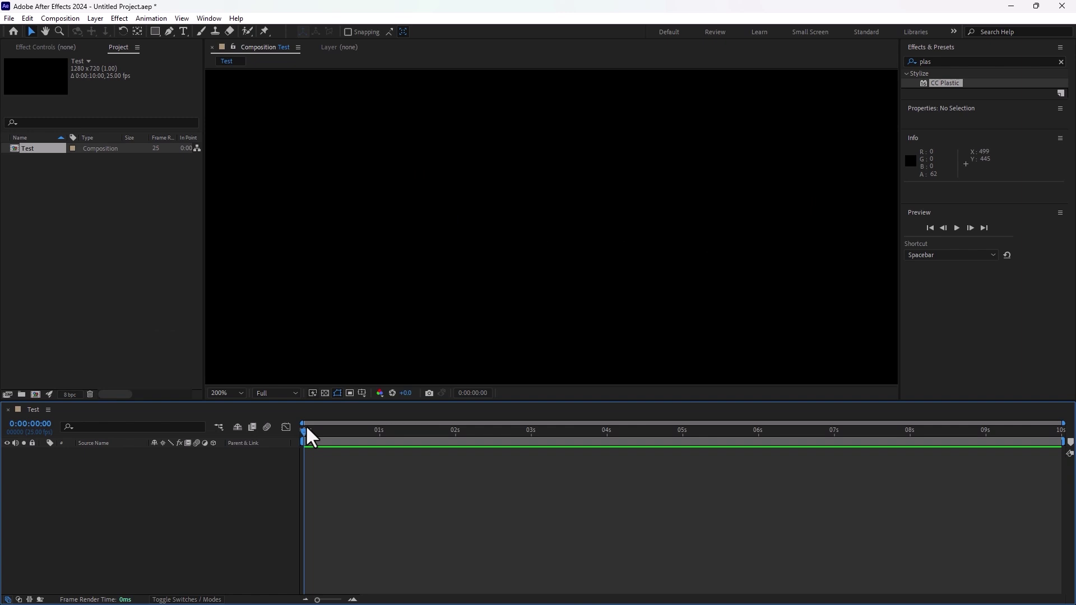
- Draw a ground rectangle about 1324 x 105 px across the full width of the composition's lower edge
click(234, 393)
click(231, 404)
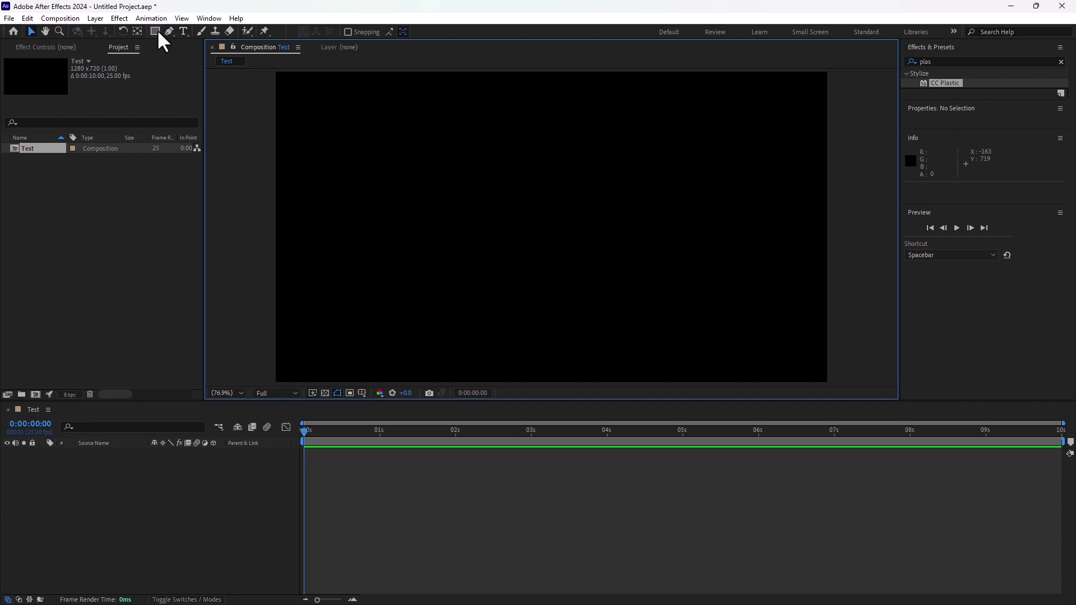
drag(160, 32, 177, 41)
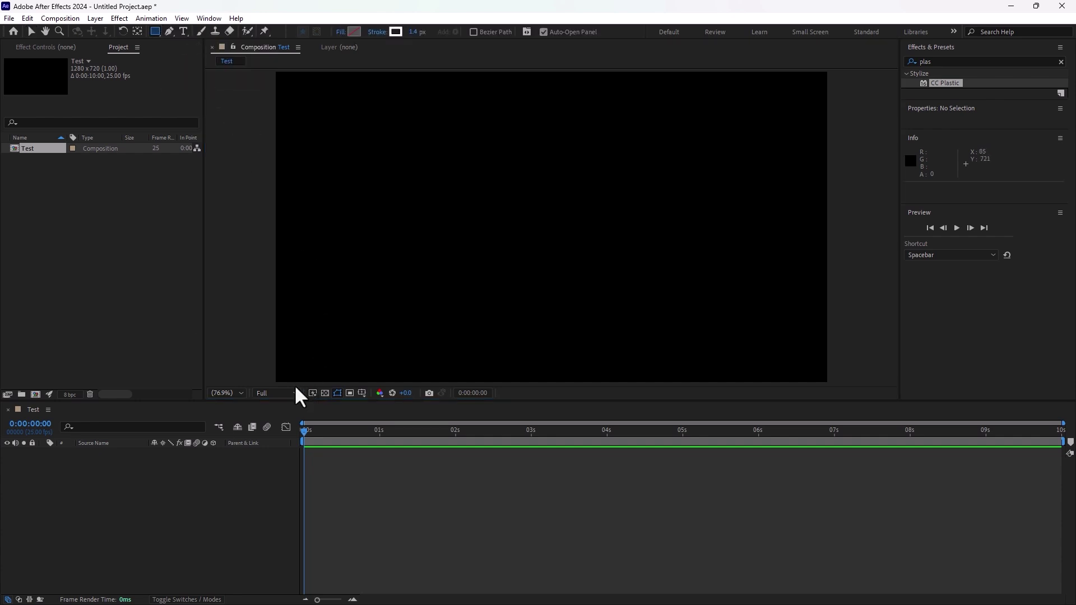
drag(262, 341, 834, 387)
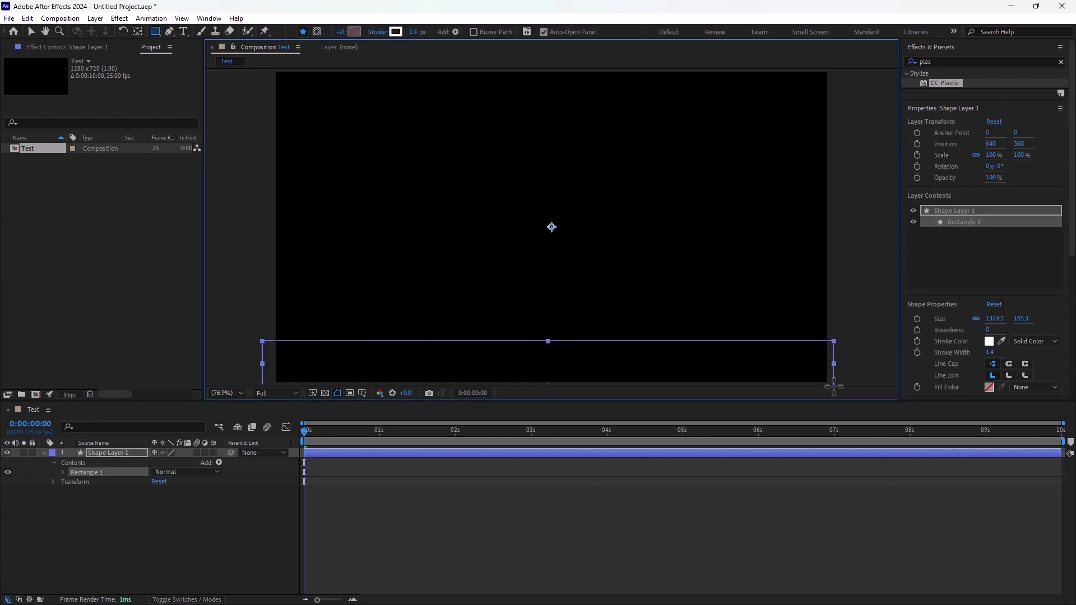
- Set the ground rectangle's stroke to None and its fill type to Solid Color
click(375, 32)
click(481, 263)
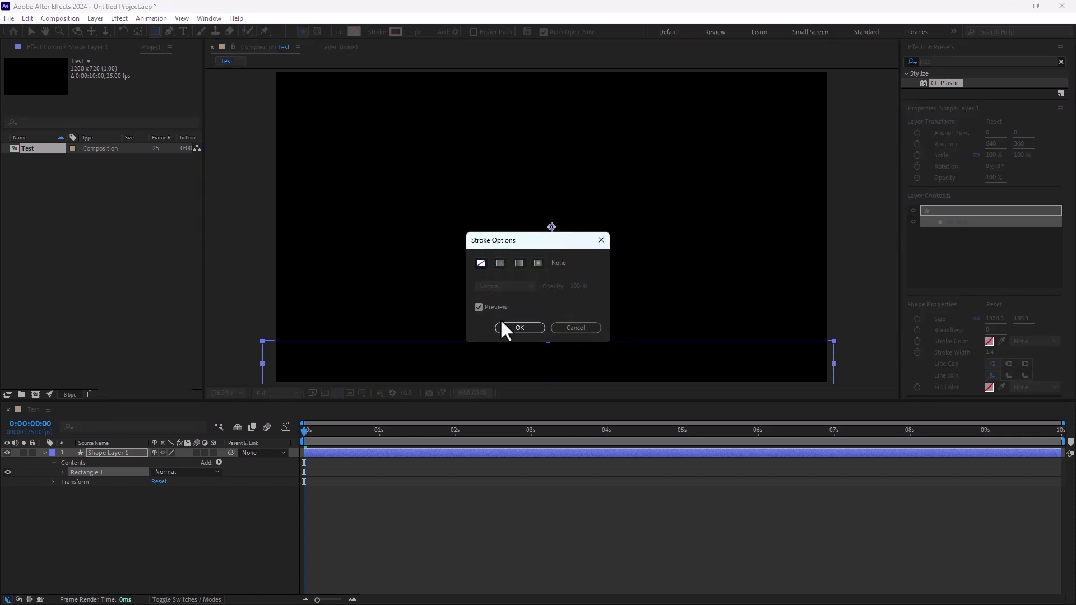
click(503, 326)
click(340, 33)
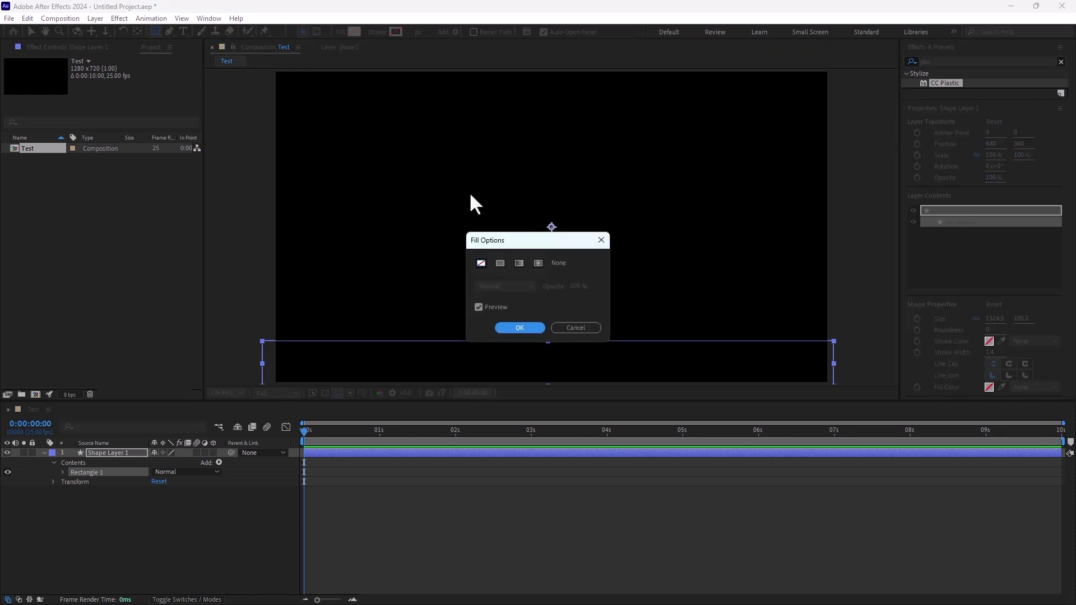
click(499, 264)
click(514, 325)
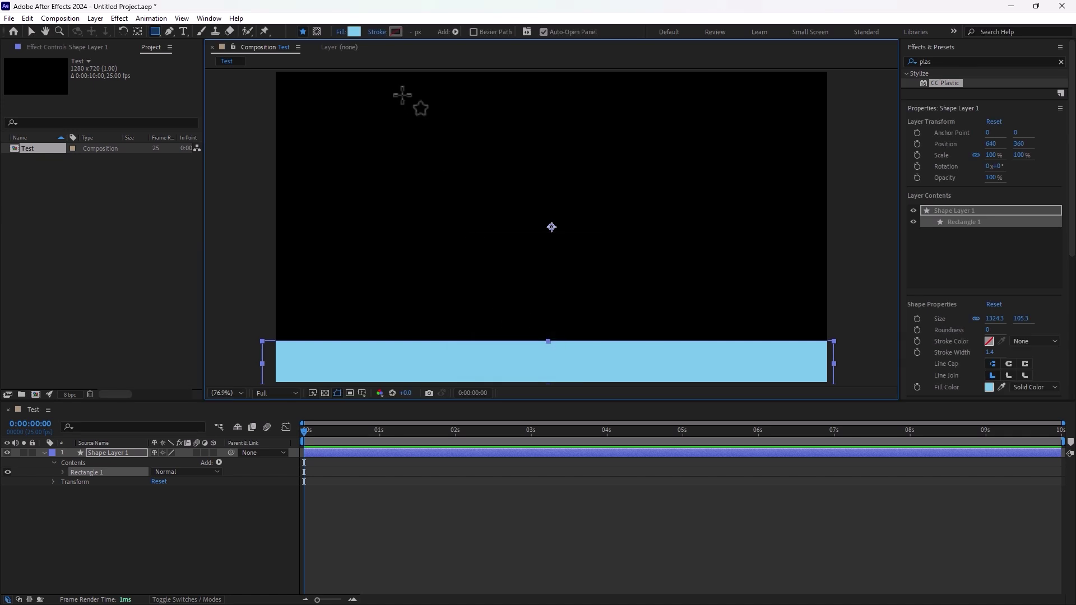
- Change the ground rectangle's fill colour to brown (865D27)
click(352, 30)
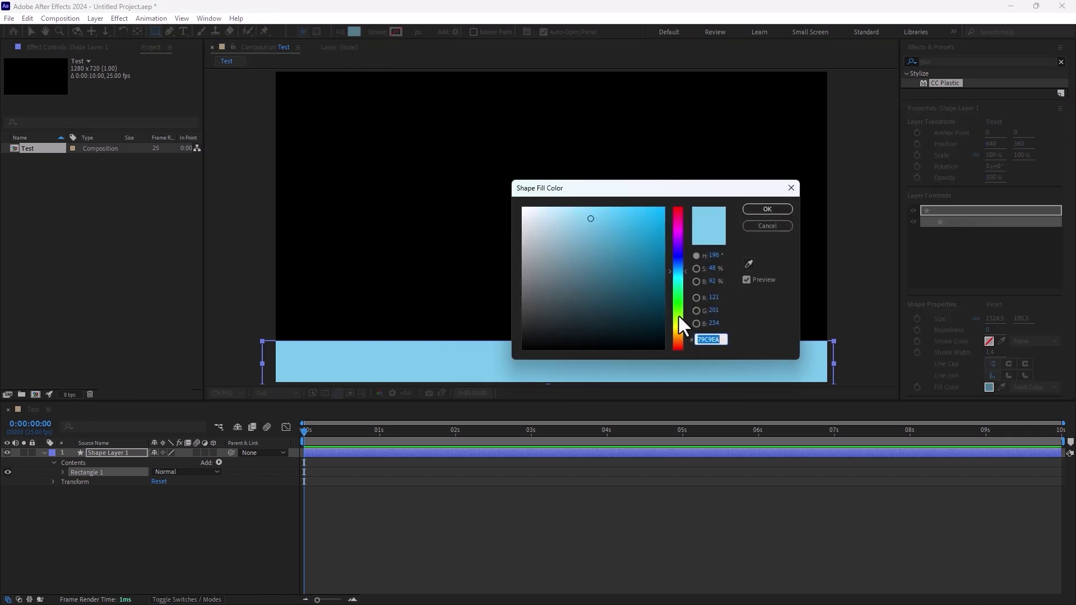
drag(678, 315, 684, 334)
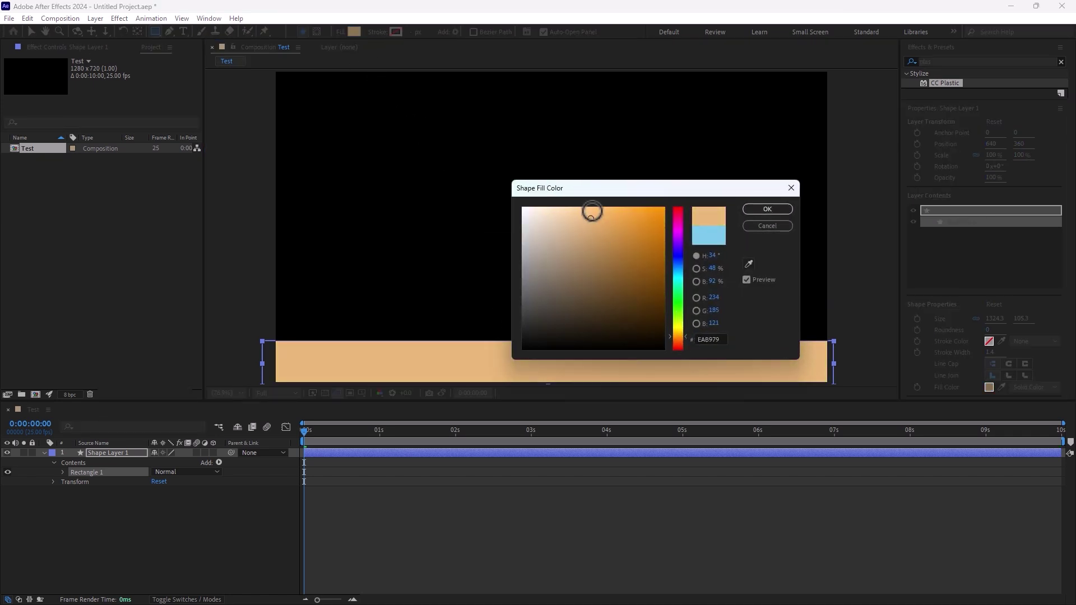
mouse_move(593, 212)
mouse_down()
mouse_move(597, 256)
mouse_move(643, 266)
mouse_move(622, 275)
mouse_up()
click(767, 210)
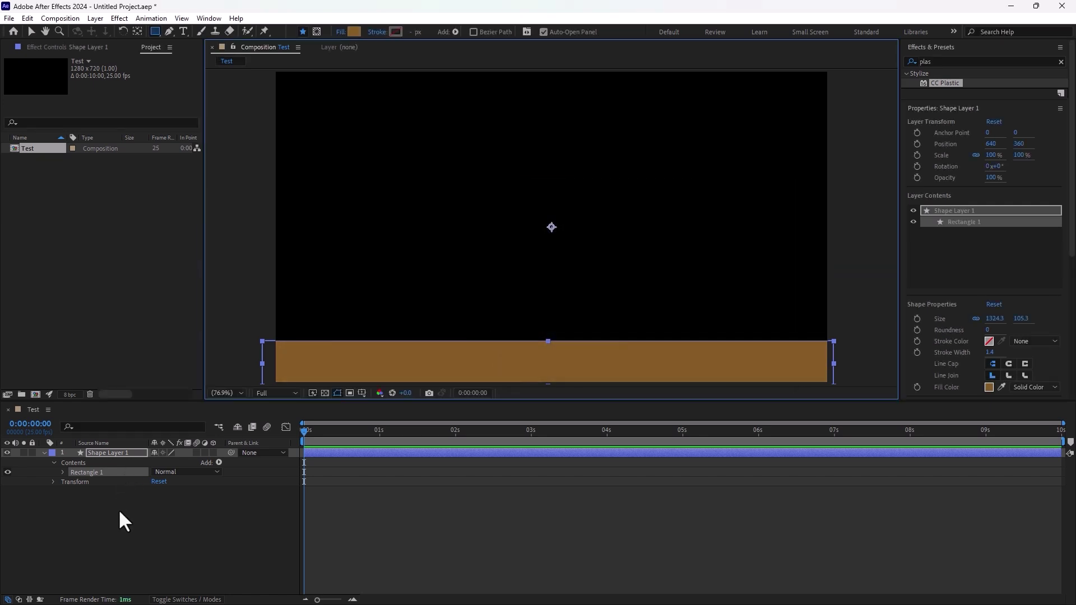
- Draw a circle about 53 x 51 px above the ground on its own shape layer and fill it with dark blue (273B86)
click(166, 507)
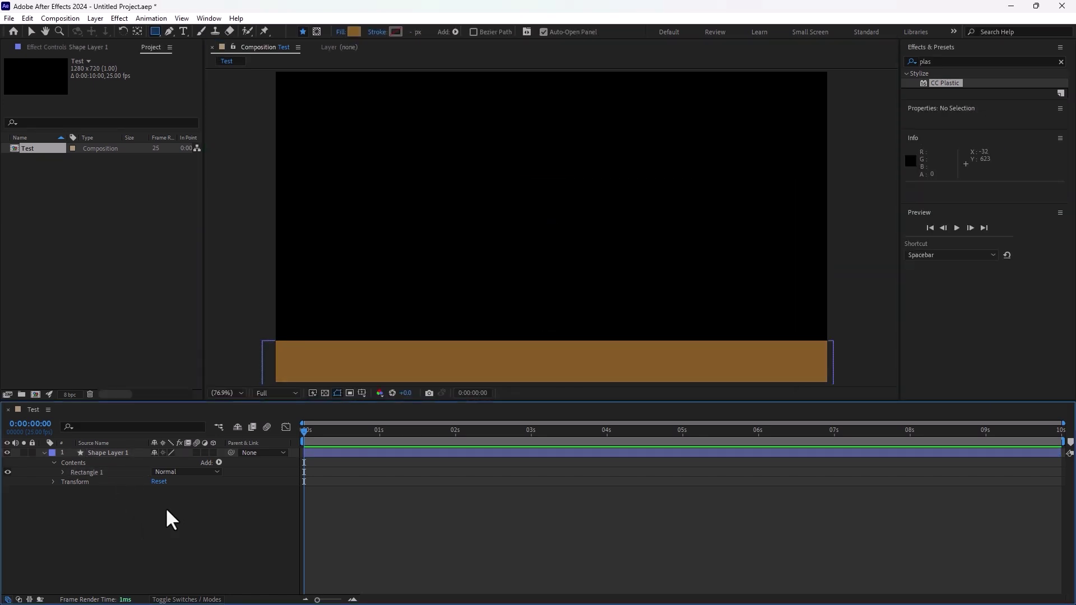
click(156, 32)
click(185, 55)
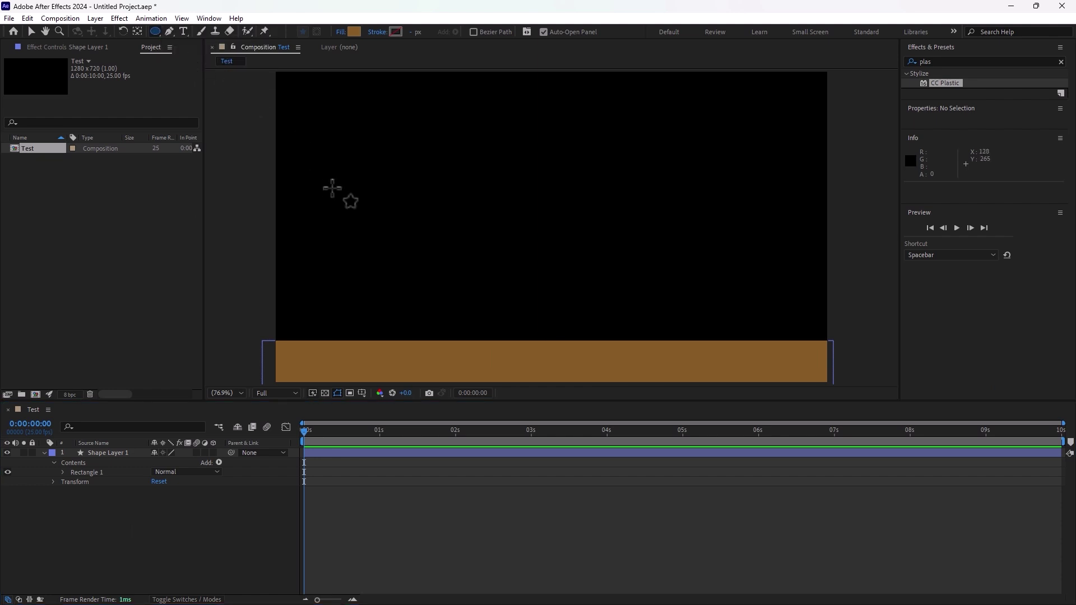
drag(410, 136, 436, 159)
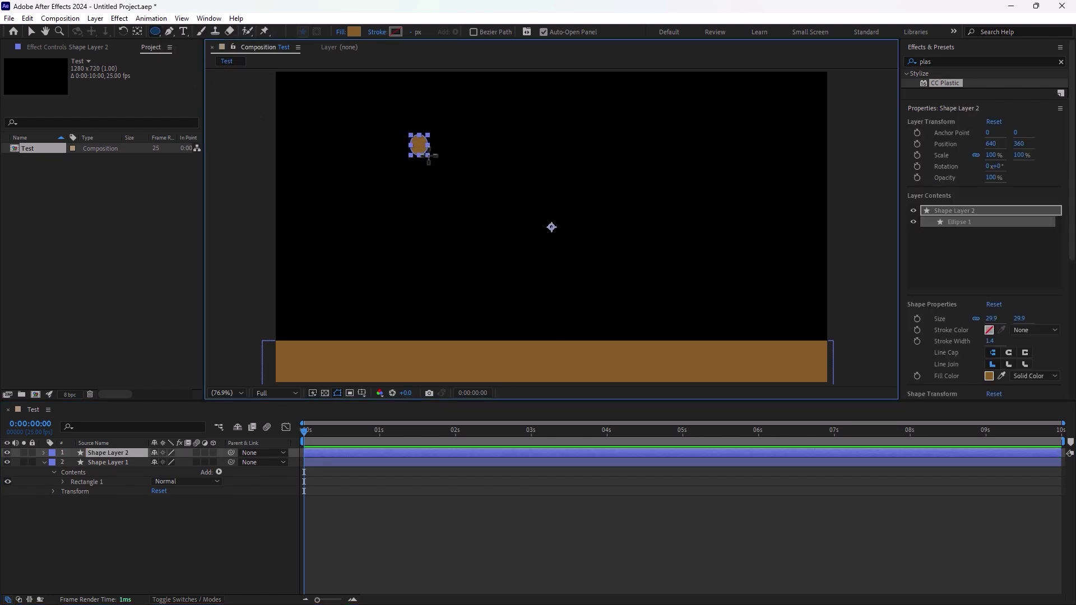
click(353, 31)
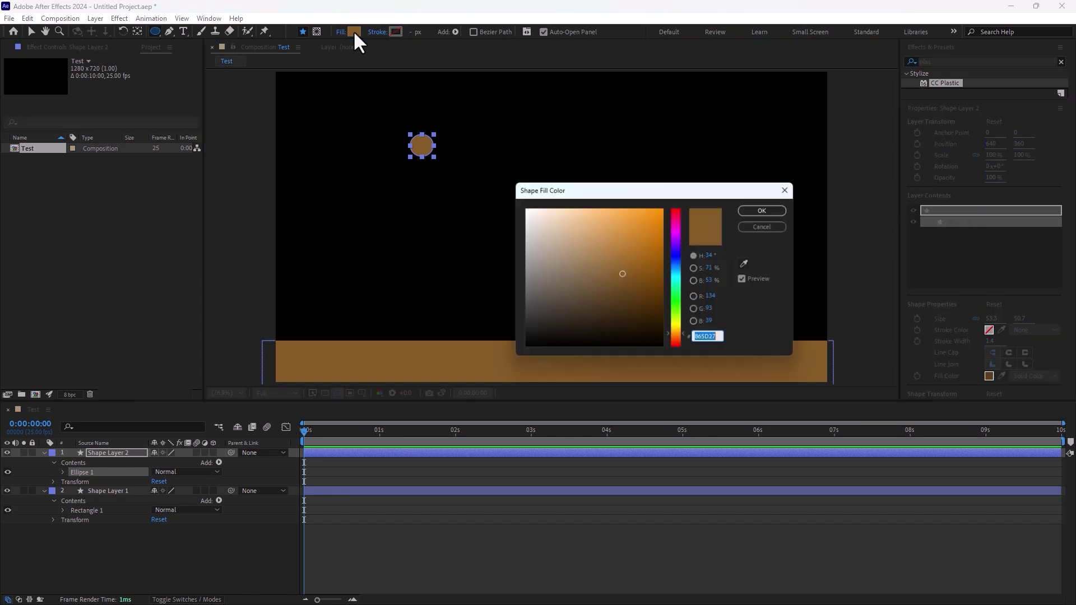
click(678, 259)
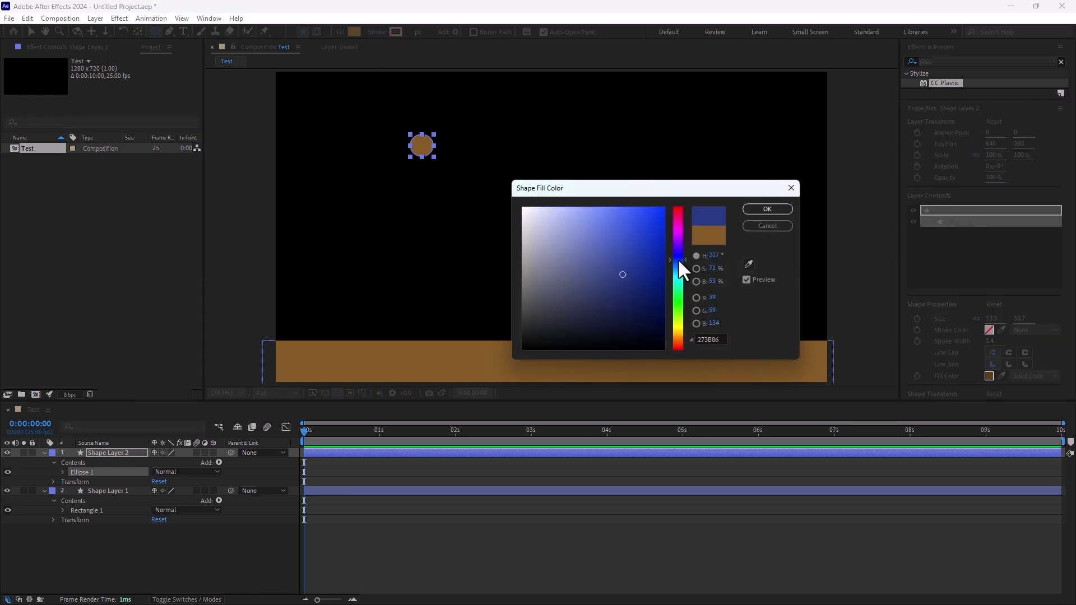
click(749, 209)
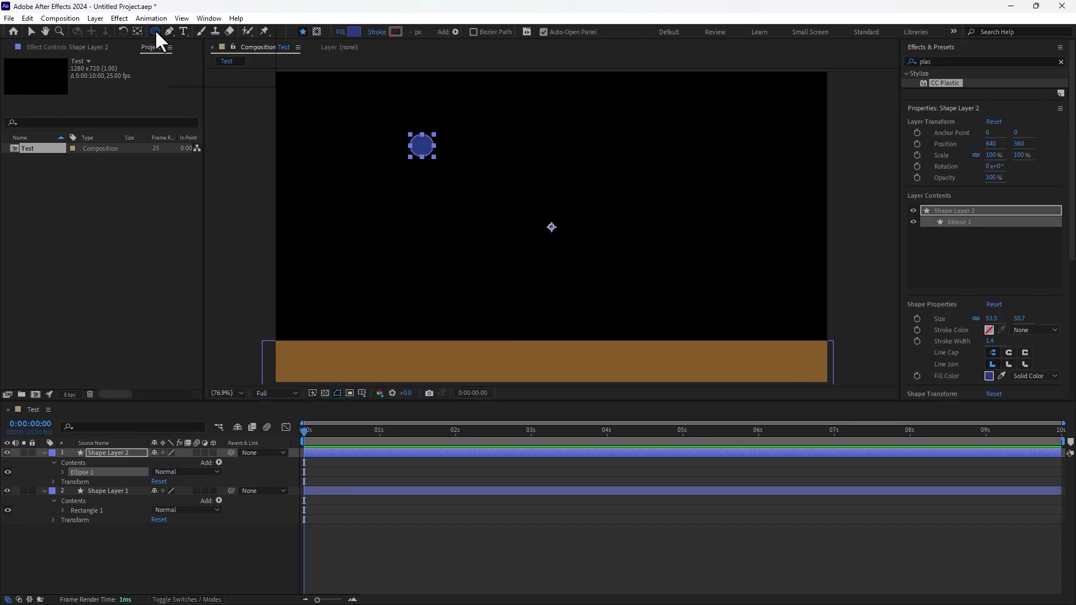
- Draw a square about 59 x 57 px beside the circle on its own shape layer and fill it with magenta (B65098)
drag(154, 31, 189, 44)
click(230, 568)
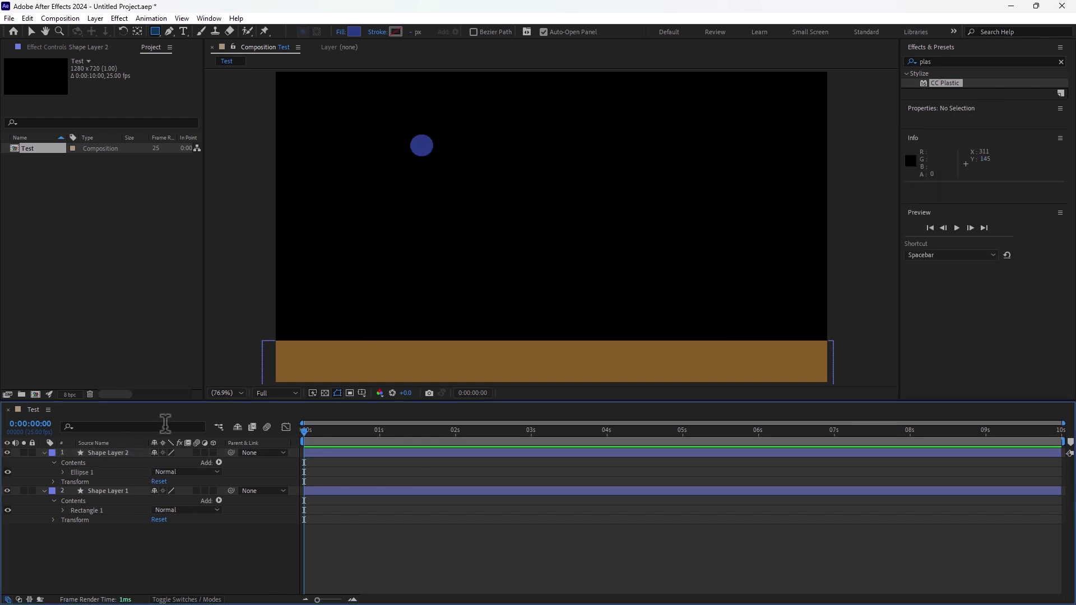
drag(498, 121, 525, 146)
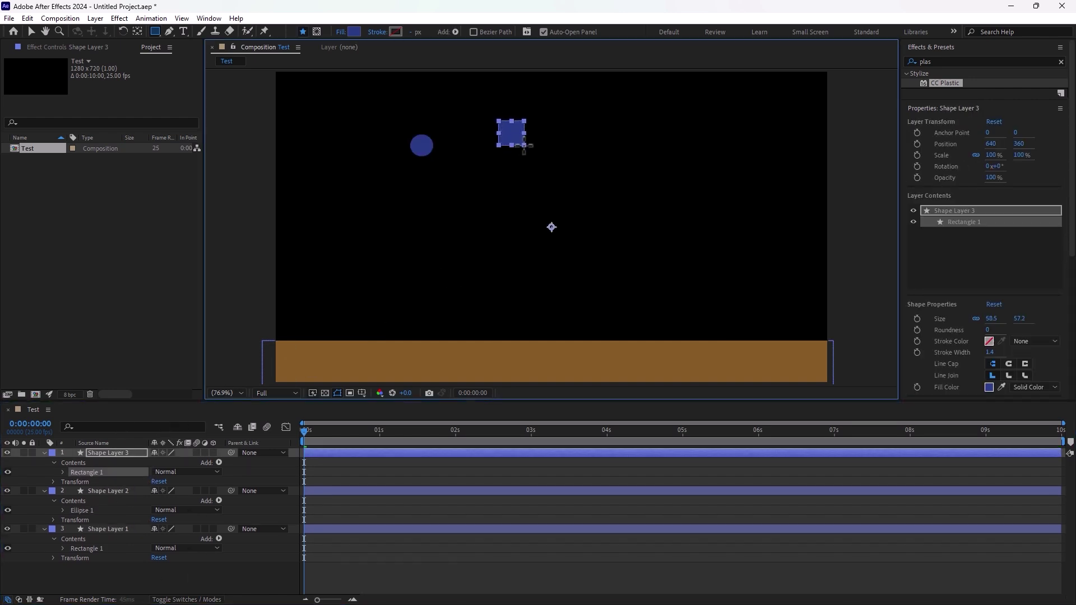
click(348, 34)
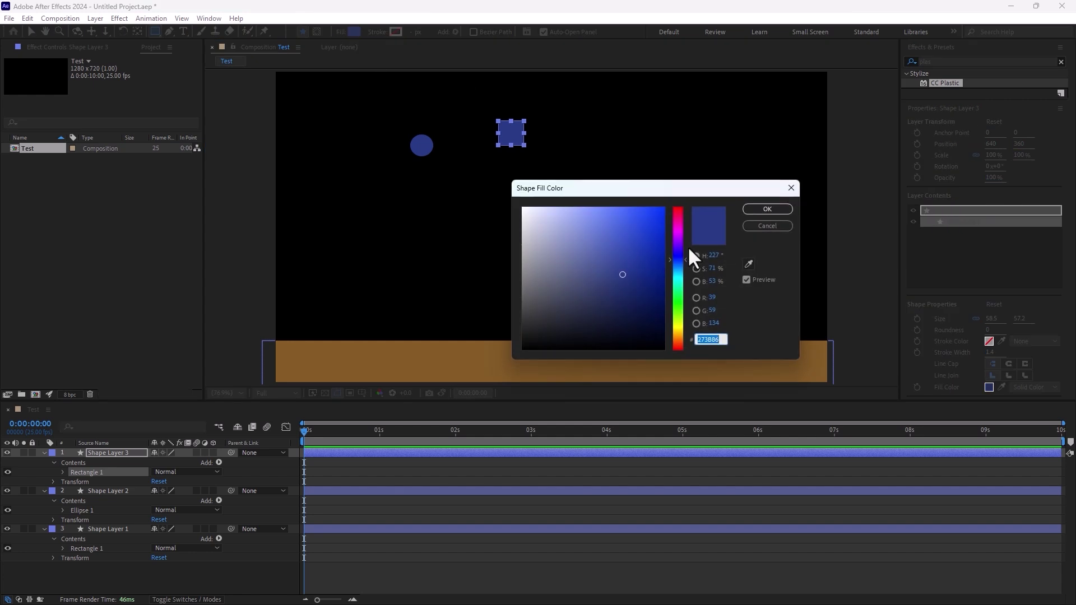
drag(688, 247, 678, 223)
click(602, 248)
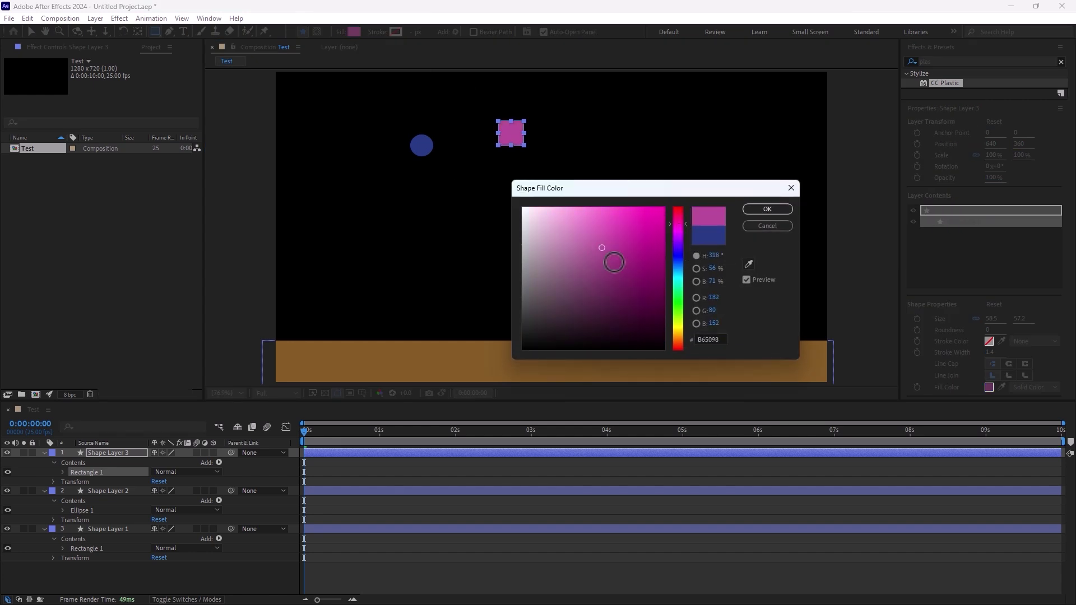
click(755, 210)
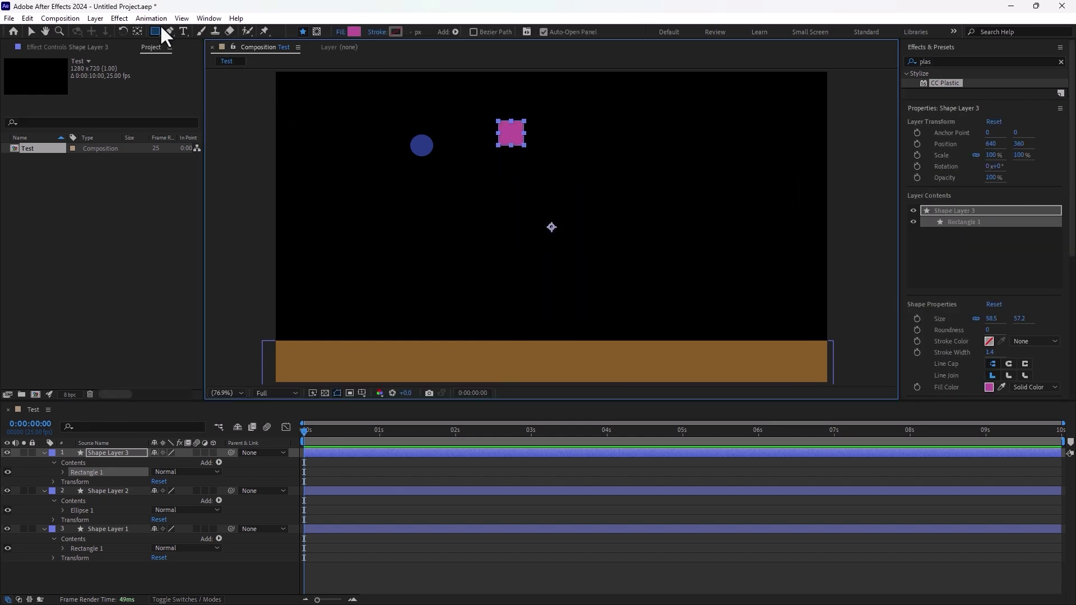
- Draw a five-pointed star with an outer radius of about 38 px between the circle and square on its own layer, filled green
drag(157, 32, 180, 76)
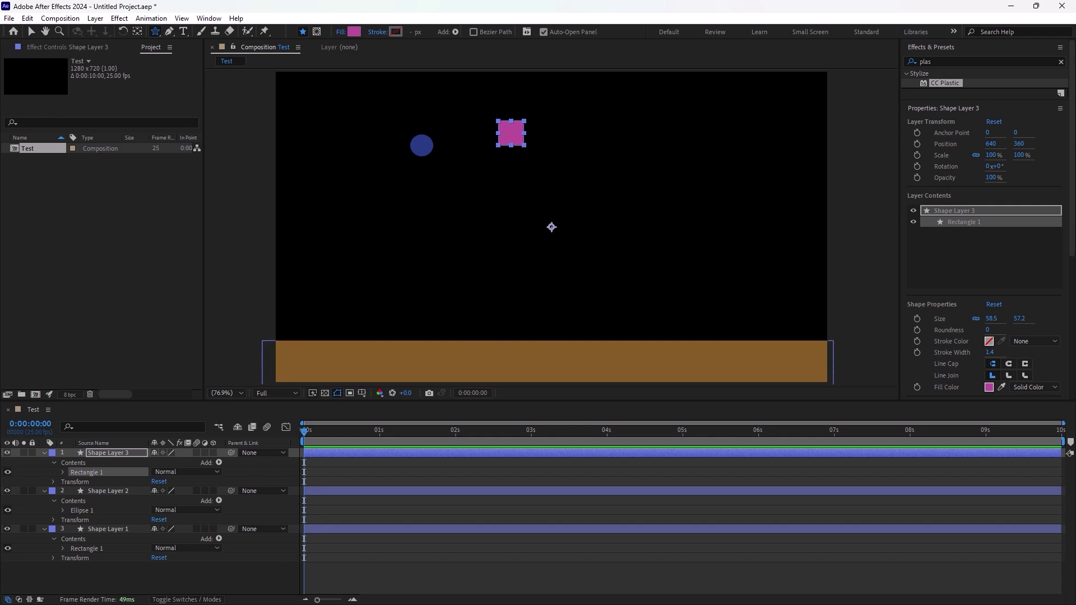
click(265, 578)
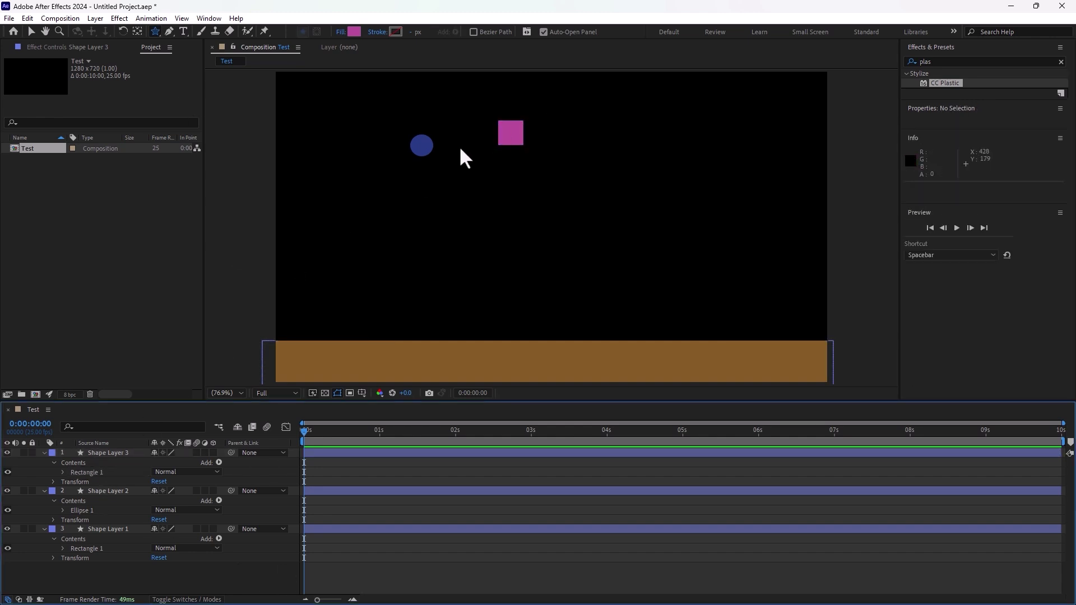
drag(460, 146, 470, 160)
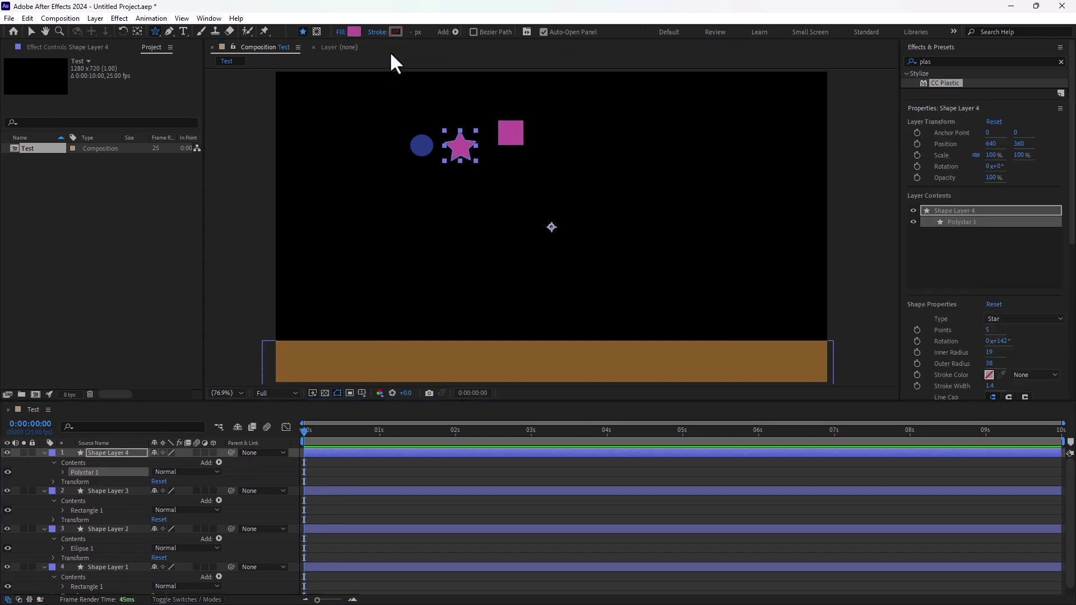
click(354, 31)
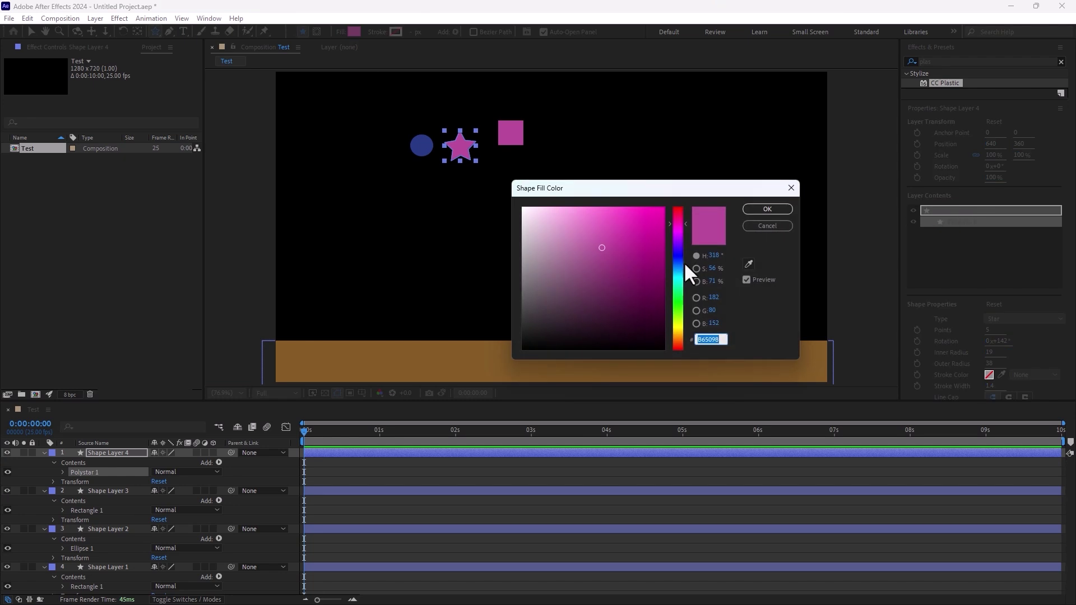
click(678, 292)
click(755, 207)
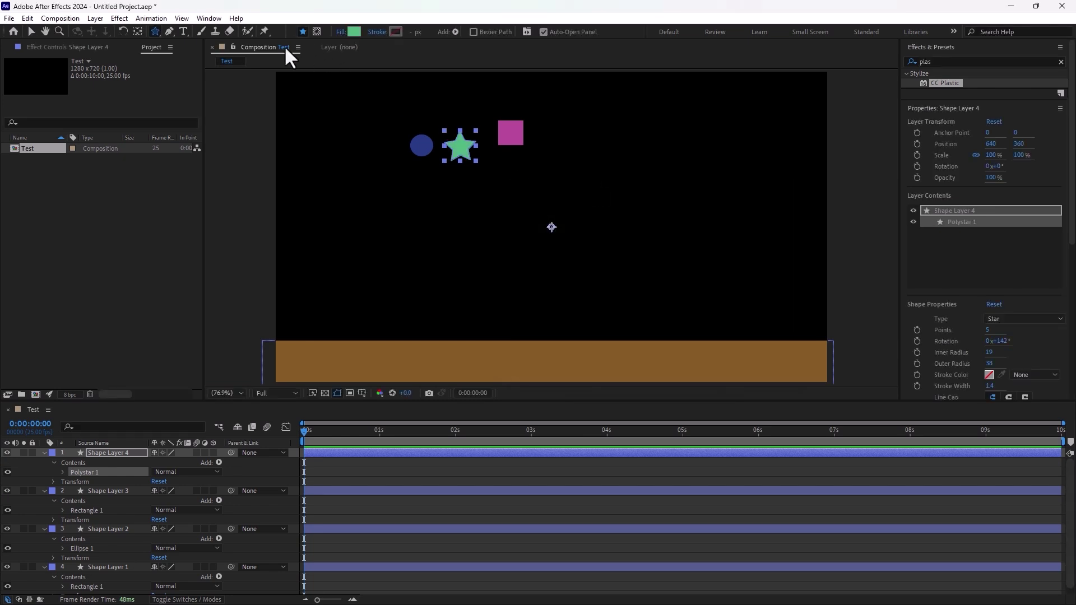
- Draw a pentagon with an outer radius of about 42 px beside the square, on its own shape layer rather than the star's layer
click(154, 32)
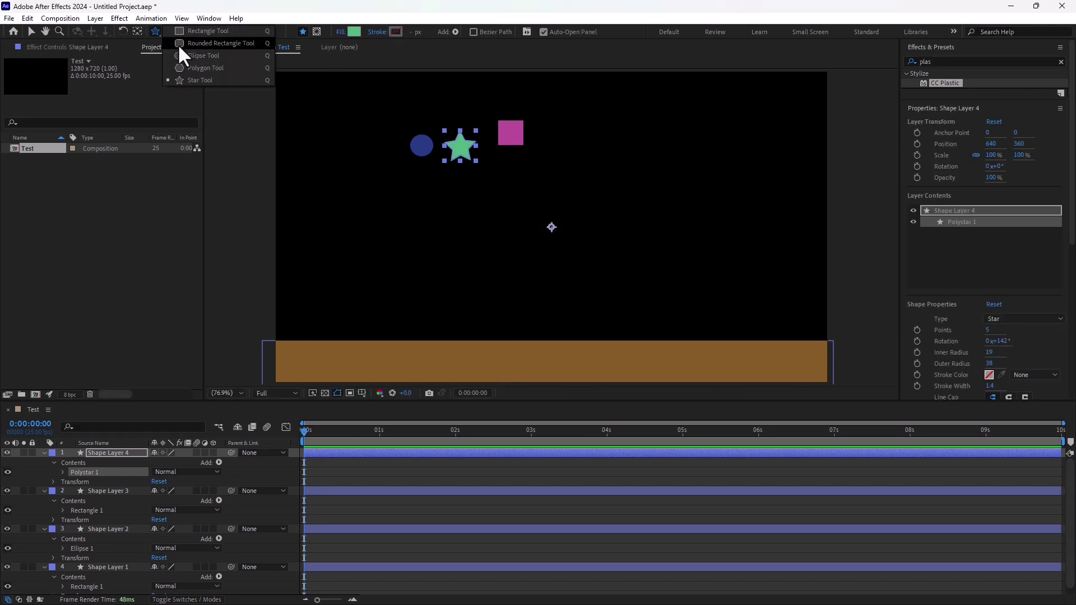
click(209, 68)
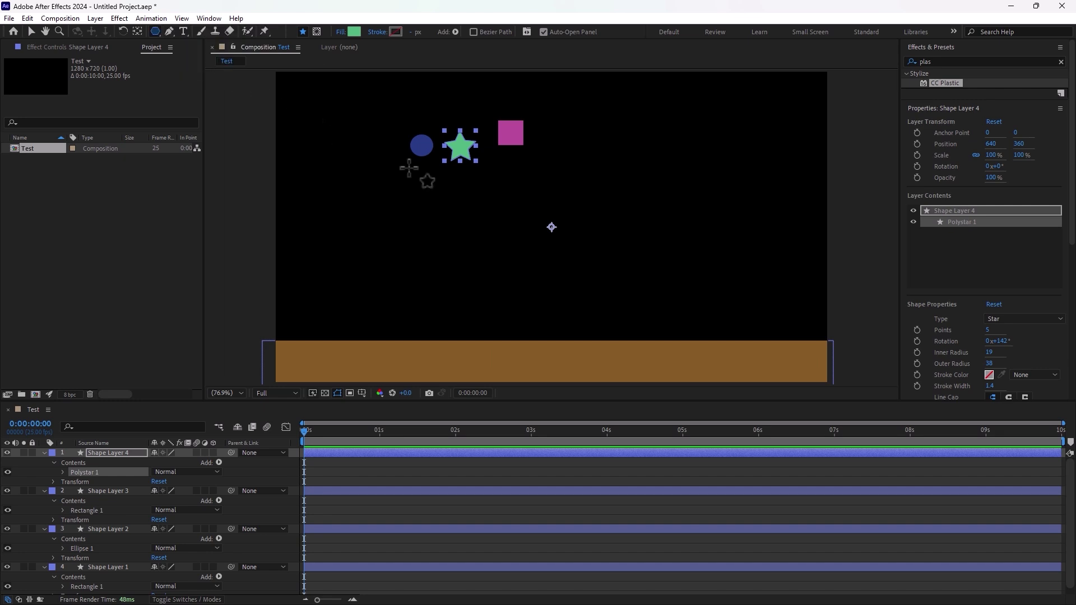
drag(558, 126, 572, 135)
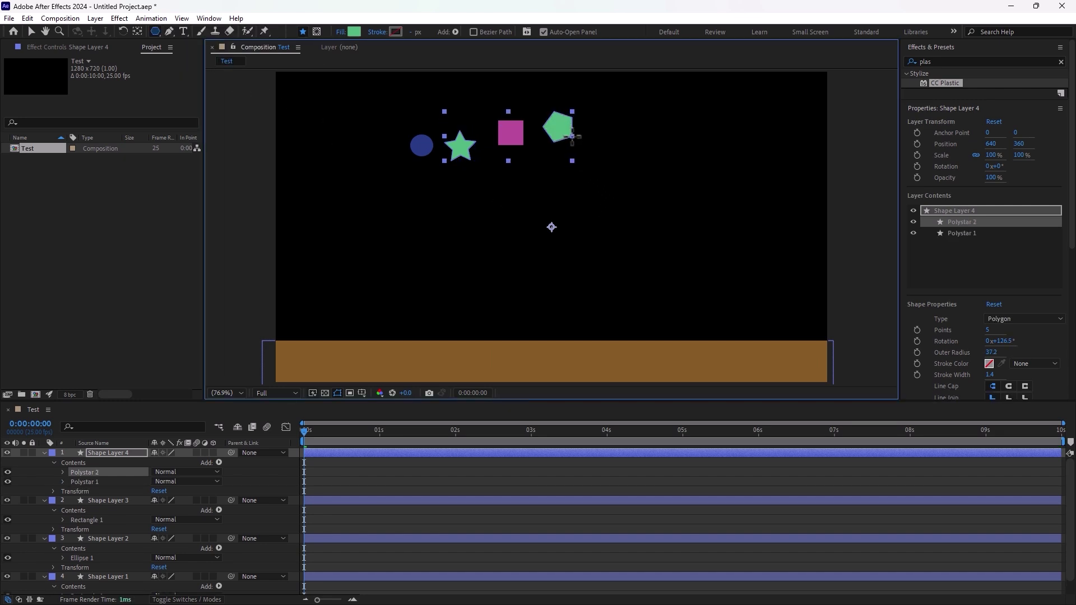
key(Delete)
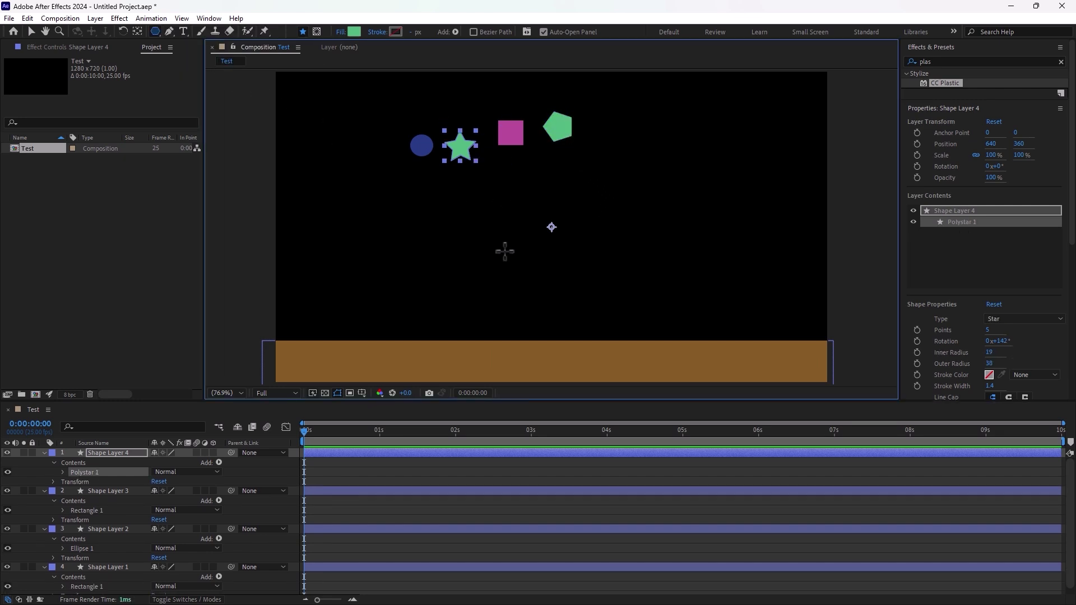
click(331, 410)
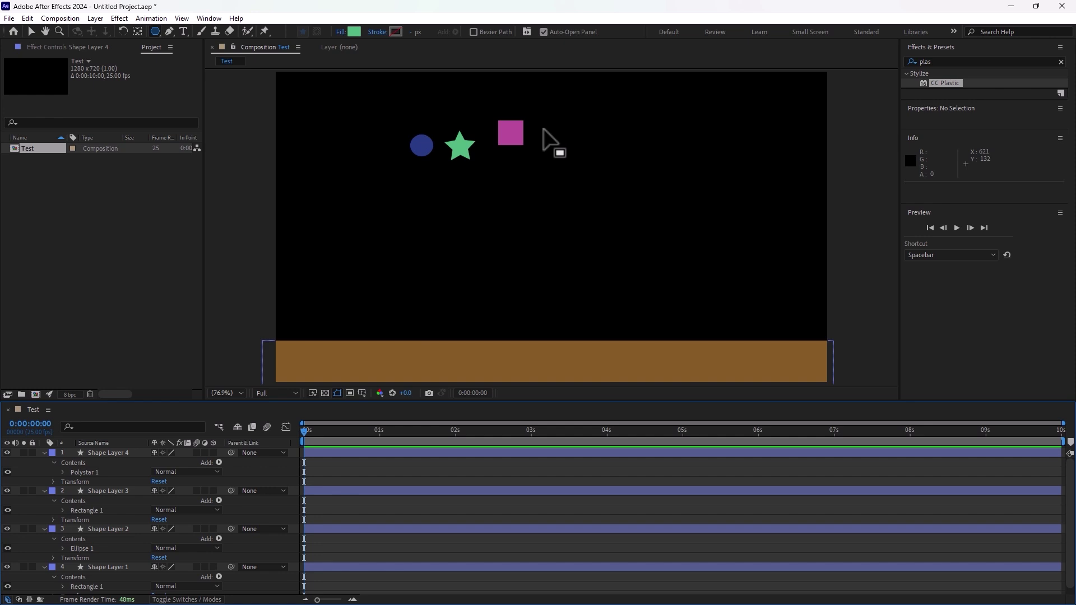
click(563, 136)
drag(559, 137, 574, 147)
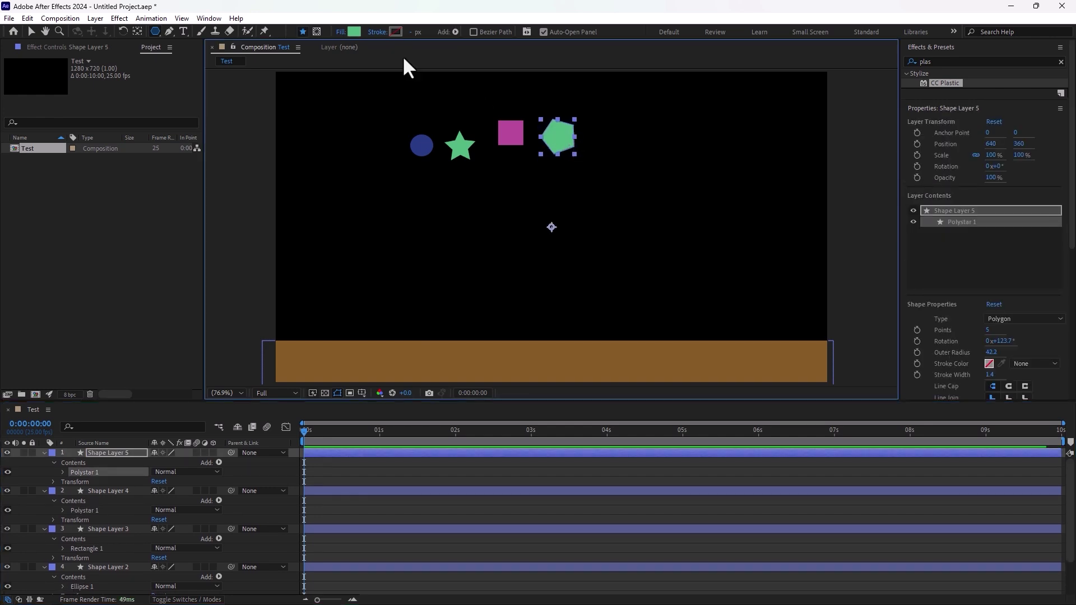
- Change the pentagon's fill to olive yellow (B5B650) and deselect its layer
click(358, 32)
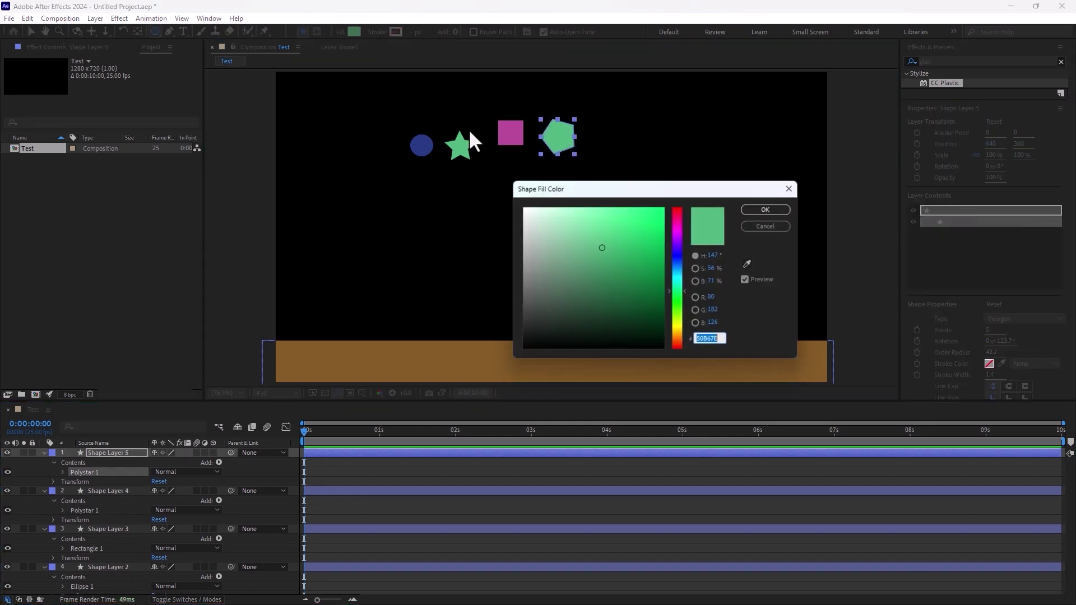
click(678, 325)
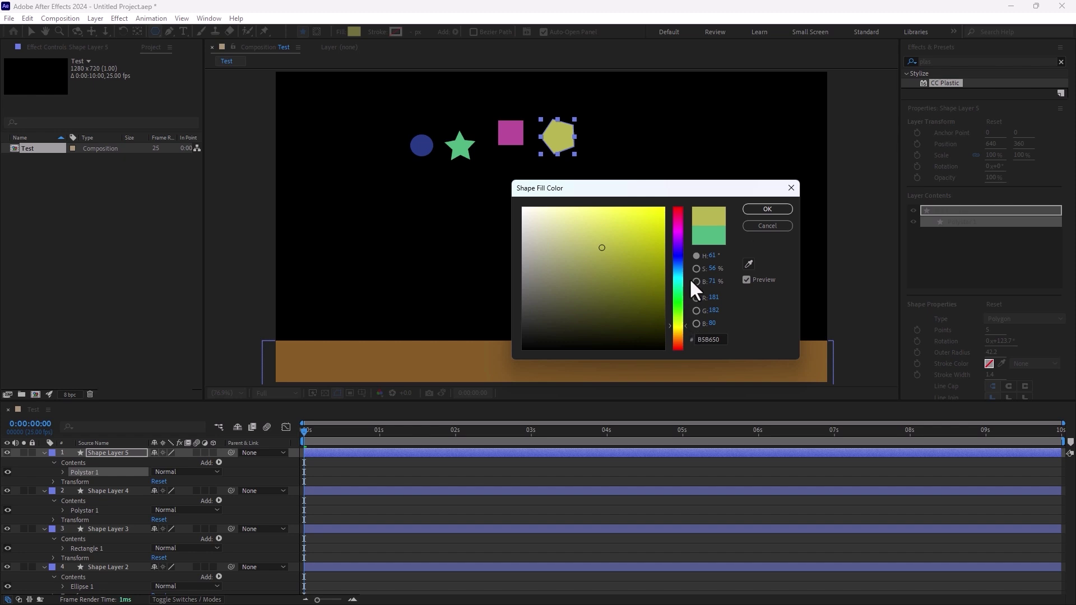
click(749, 205)
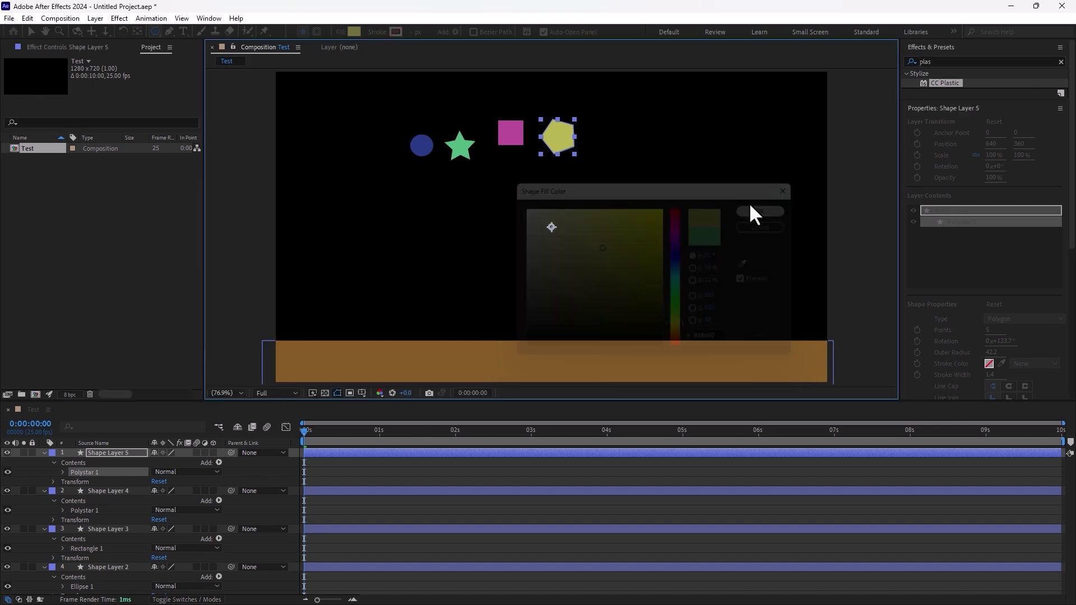
click(267, 475)
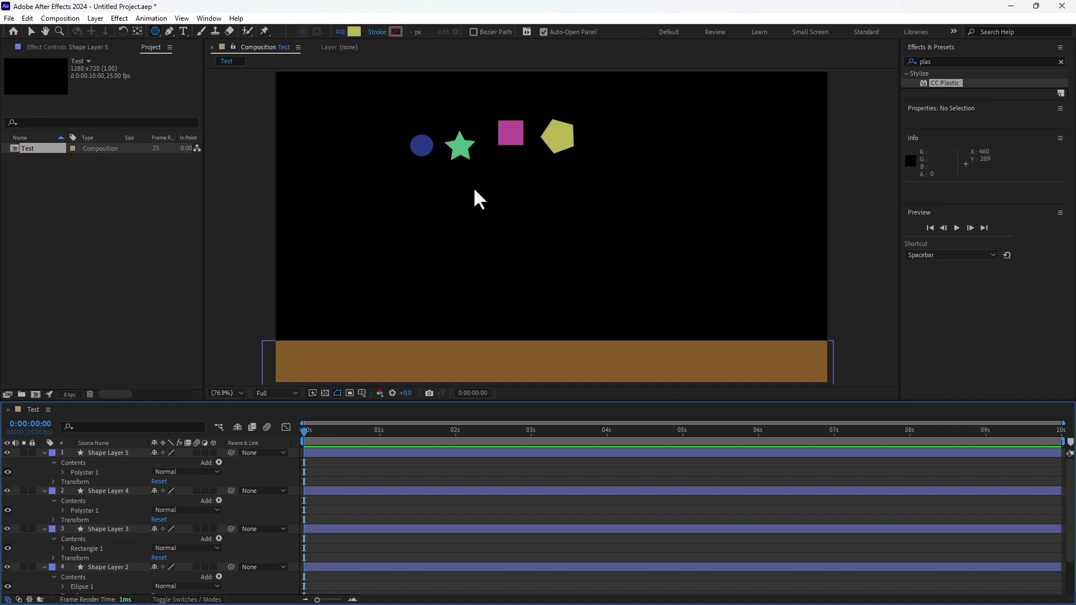
- Select all five shape layers and send them to the Newton 4 physics simulator
key(ctrl+a)
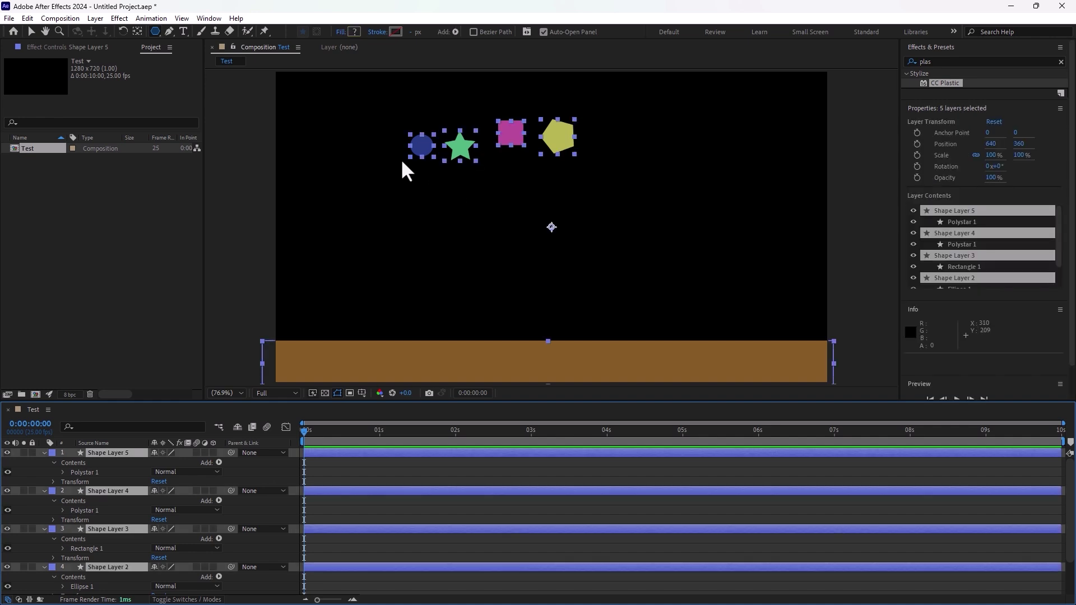
click(50, 19)
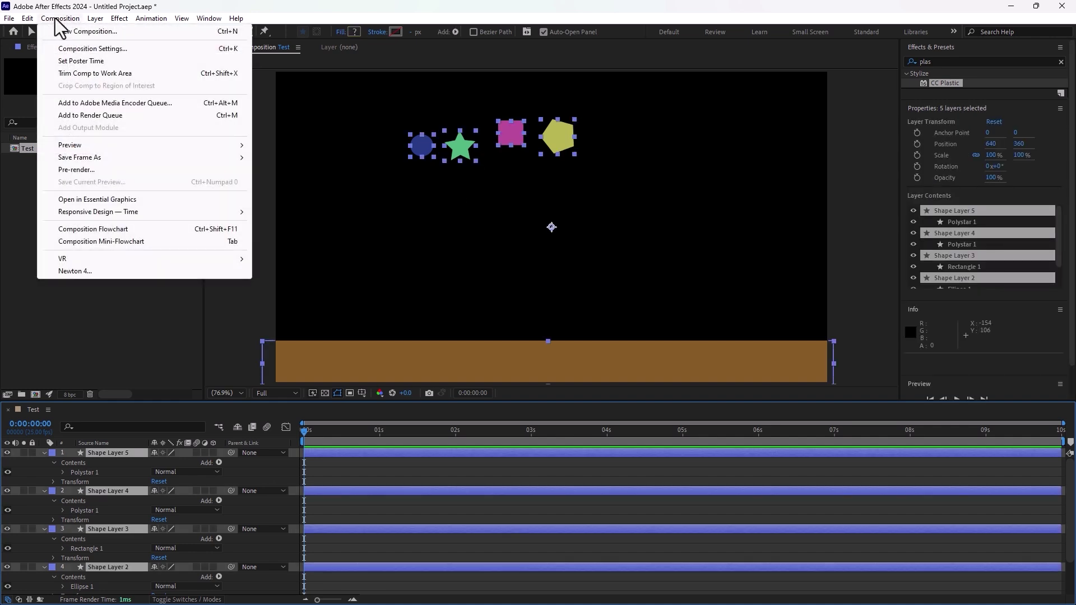
click(120, 268)
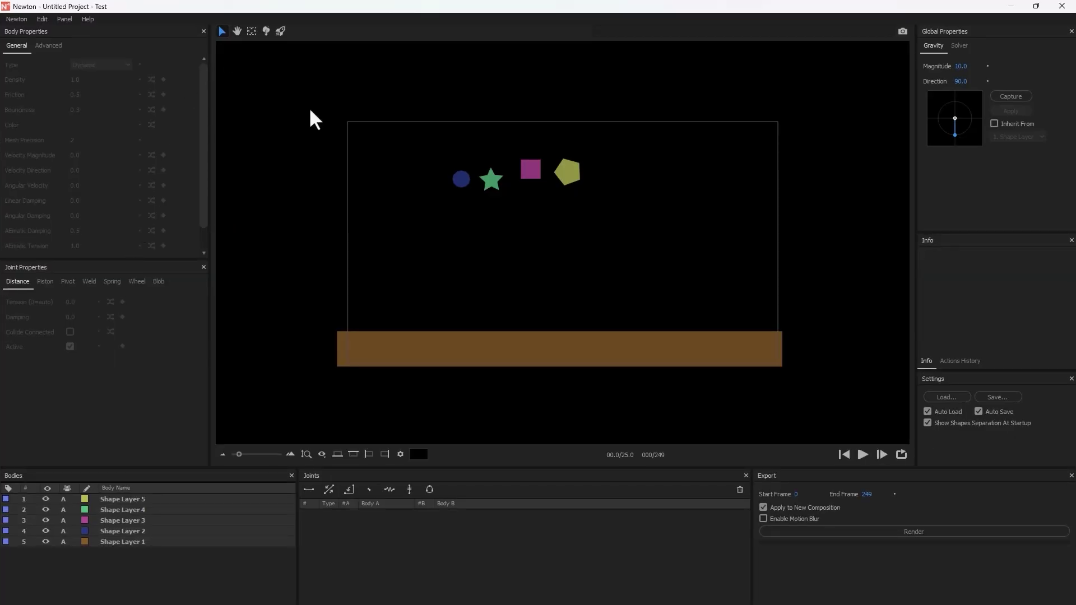
- Set the brown ground body's type to Static
click(447, 352)
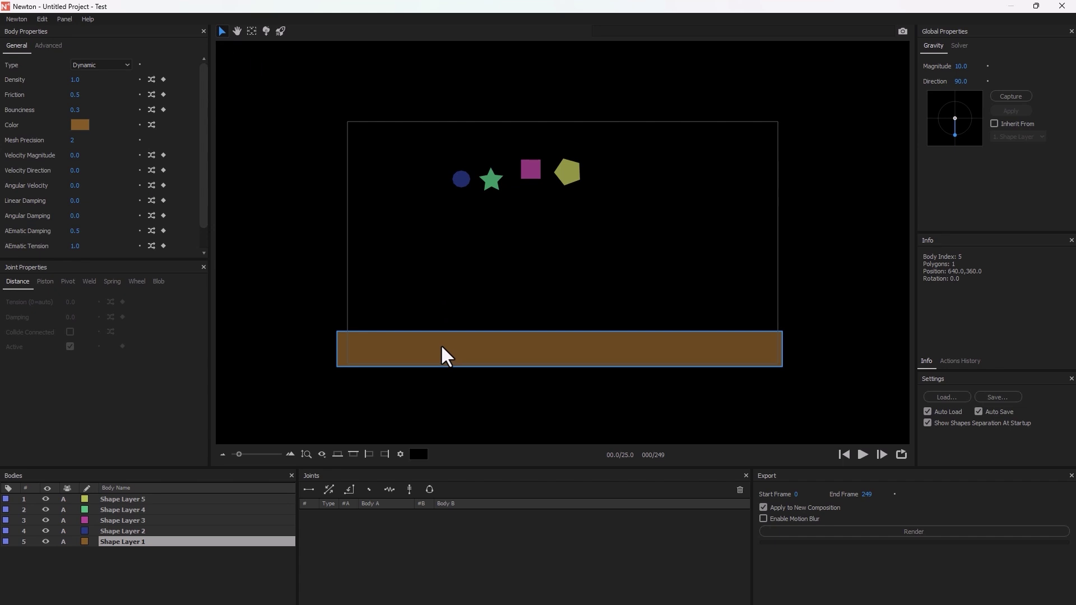
click(110, 66)
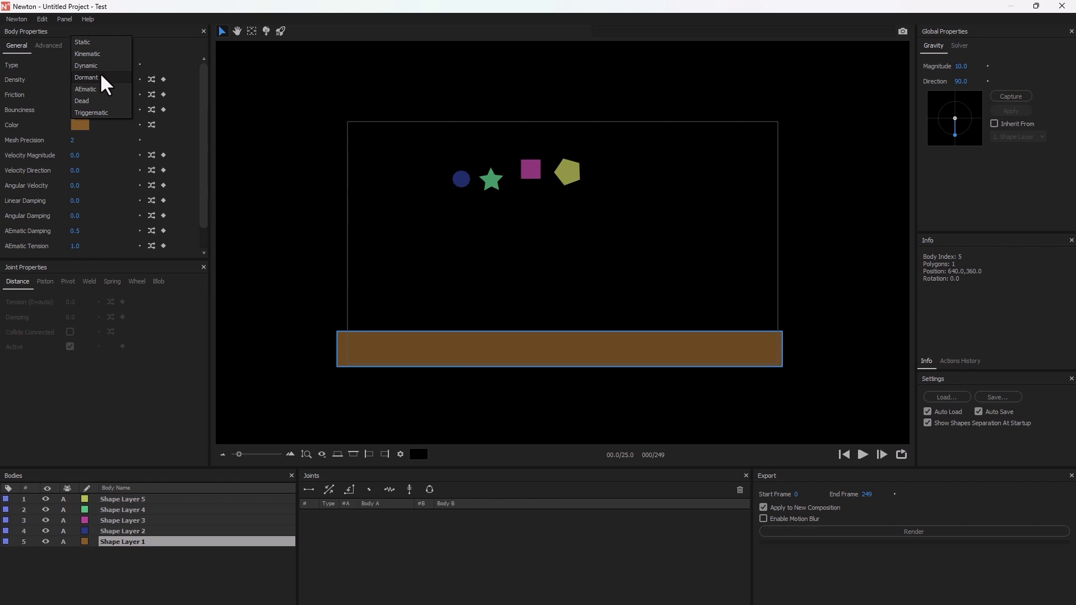
click(98, 45)
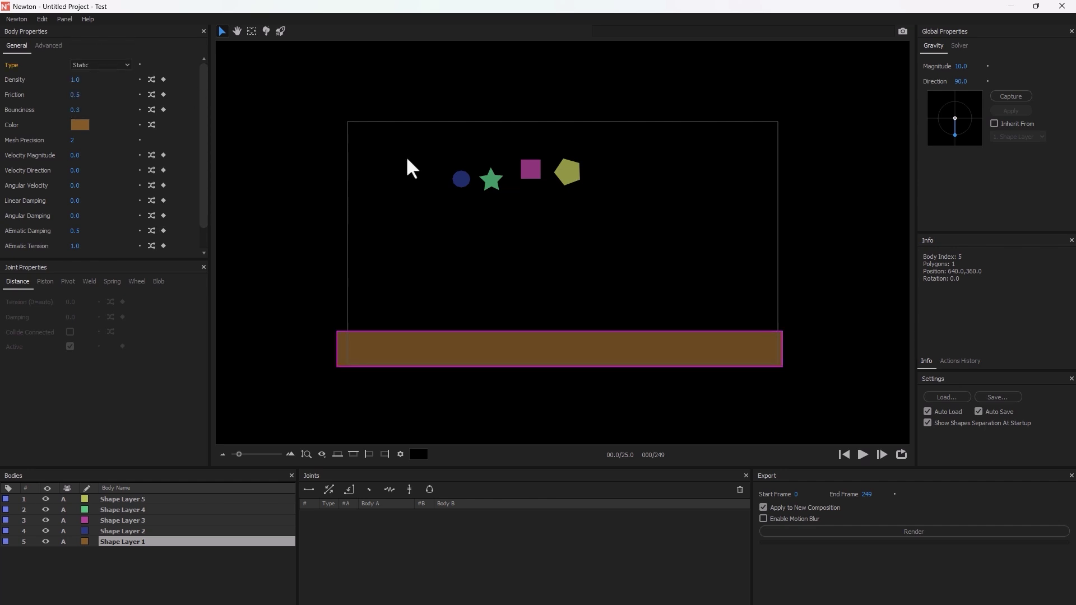
- Select the circle, star, square and pentagon together and choose Dynamic as their body type
drag(413, 140, 613, 195)
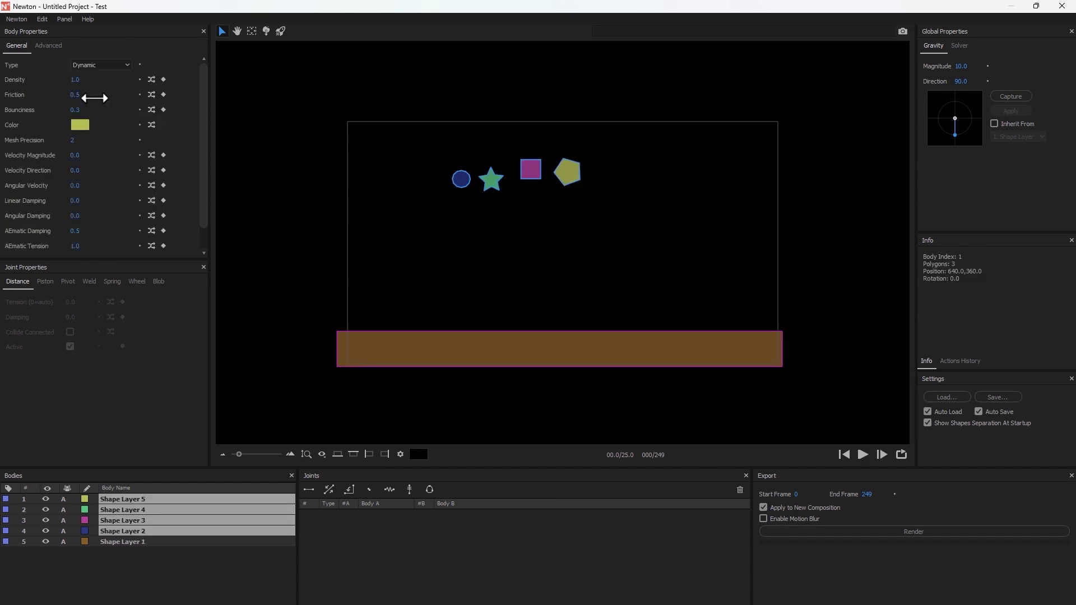
click(111, 69)
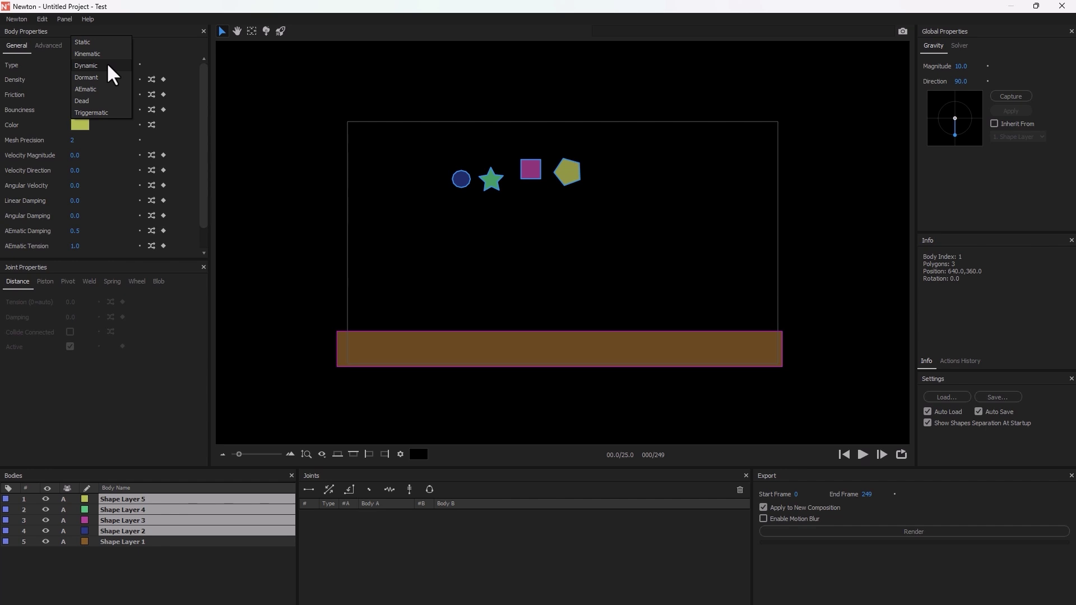
click(107, 65)
click(107, 65)
click(93, 68)
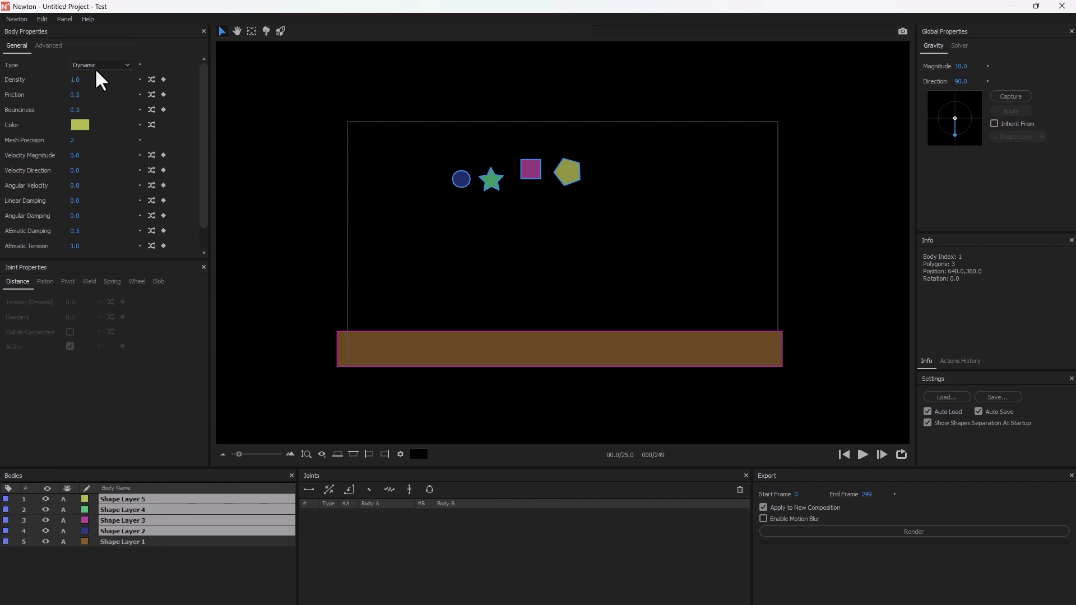
- Deselect the bodies, preview the falling-shapes simulation, and close Newton to return to After Effects
click(654, 266)
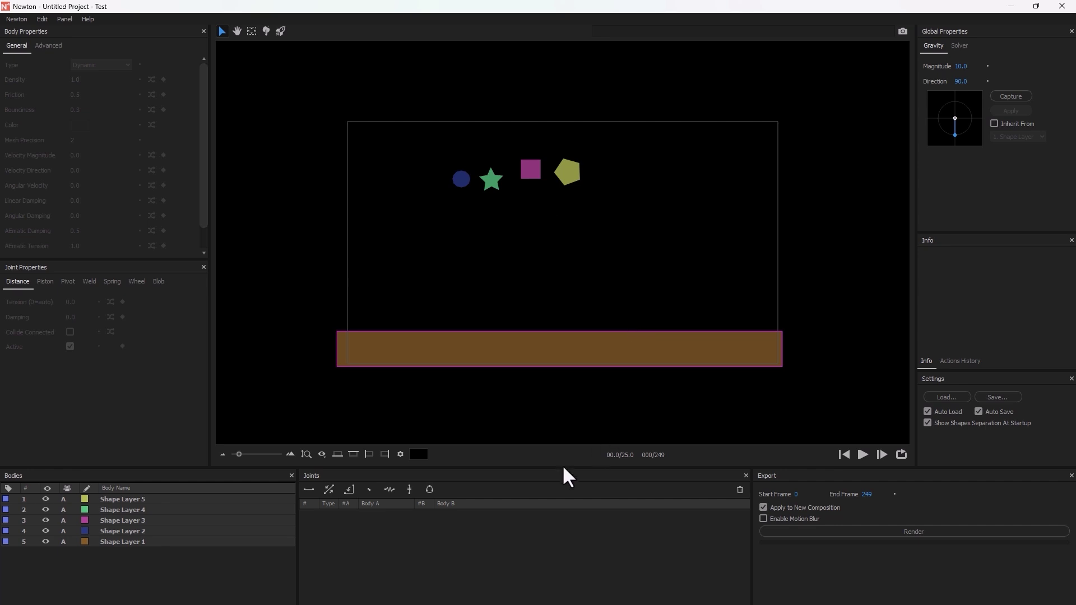
click(865, 453)
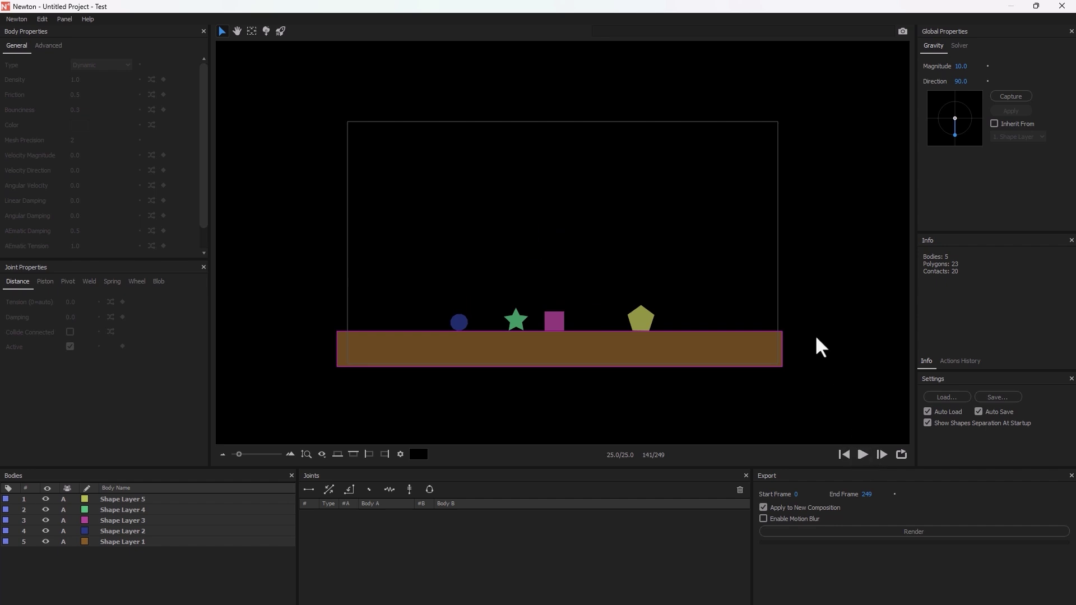
click(1062, 8)
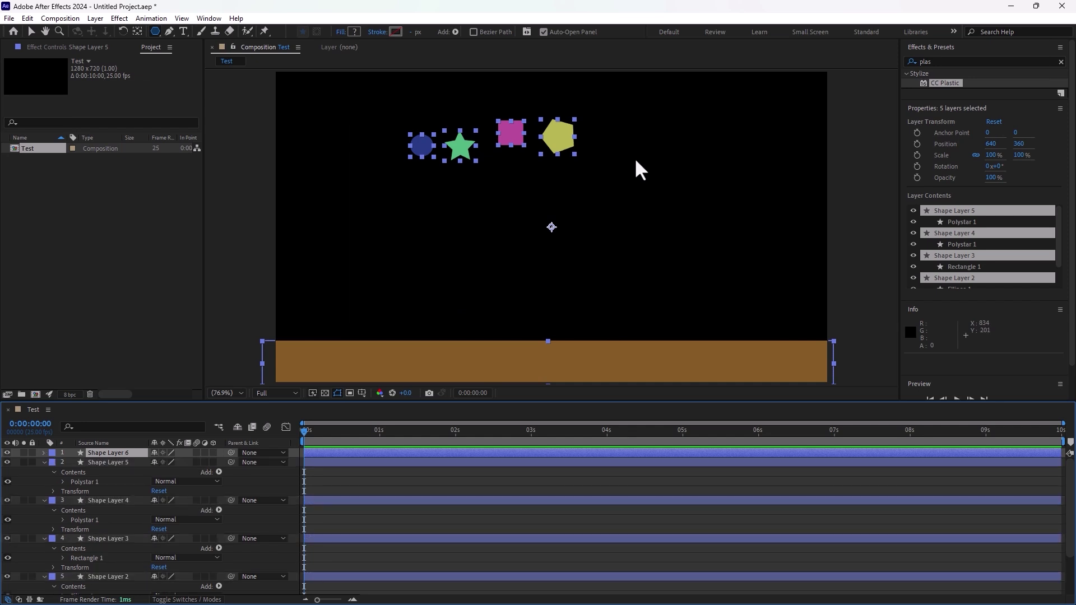
- Delete the circle, star, square and pentagon layers from the Test composition, keeping only the ground
click(31, 31)
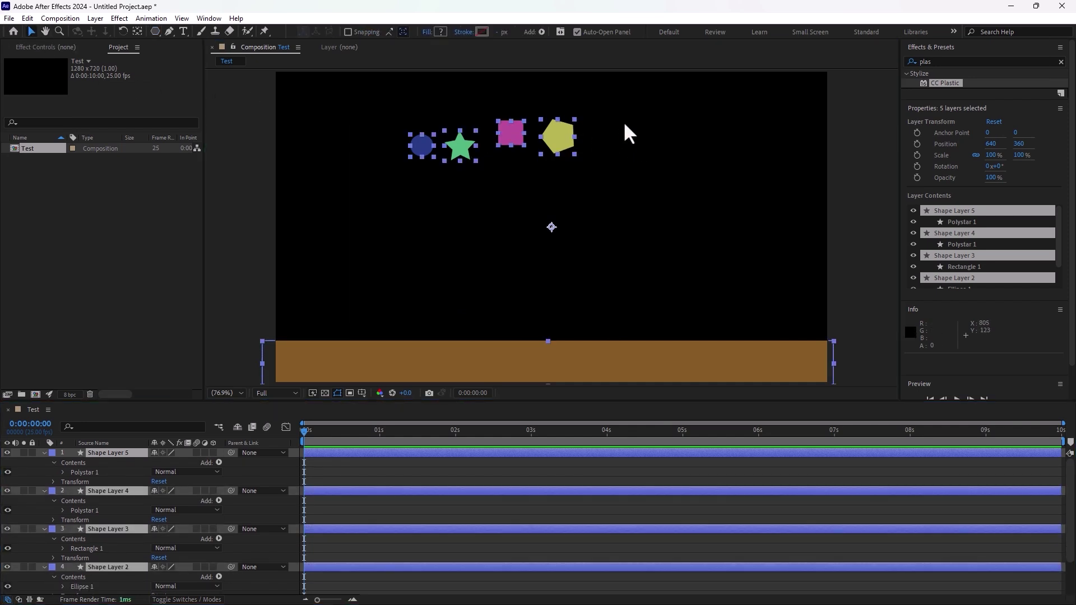
drag(631, 104, 279, 207)
key(Delete)
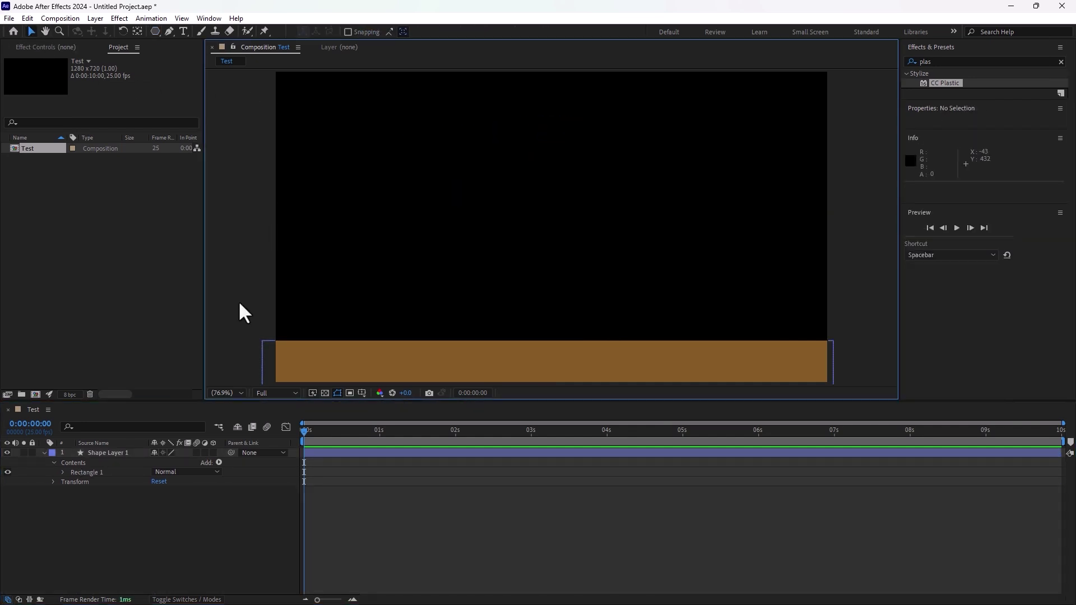
- Rename the ground's shape layer as Floor
right_click(114, 455)
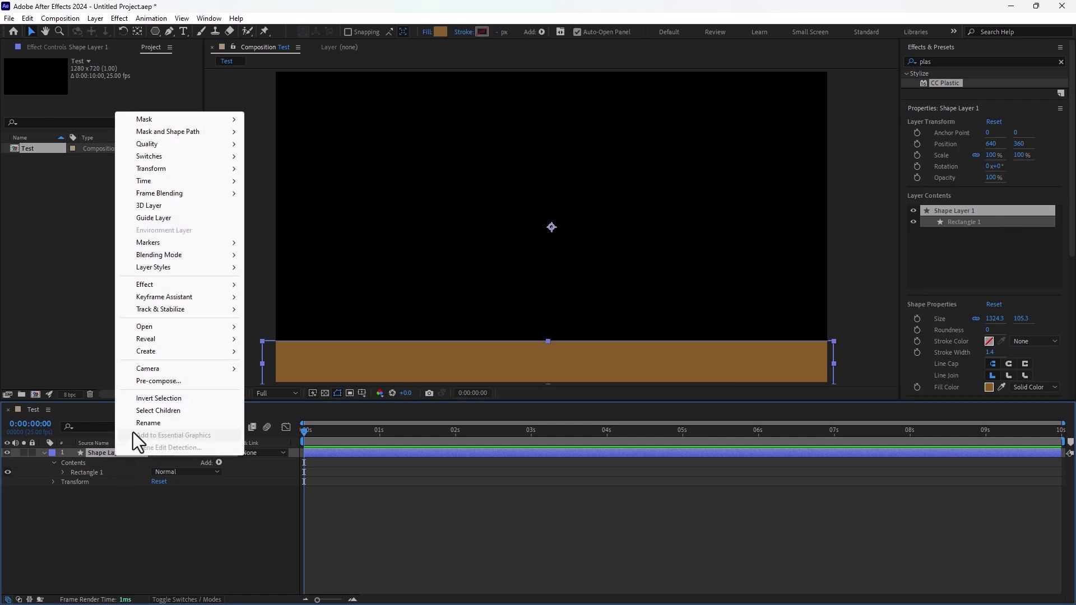
click(133, 435)
text(Floor)
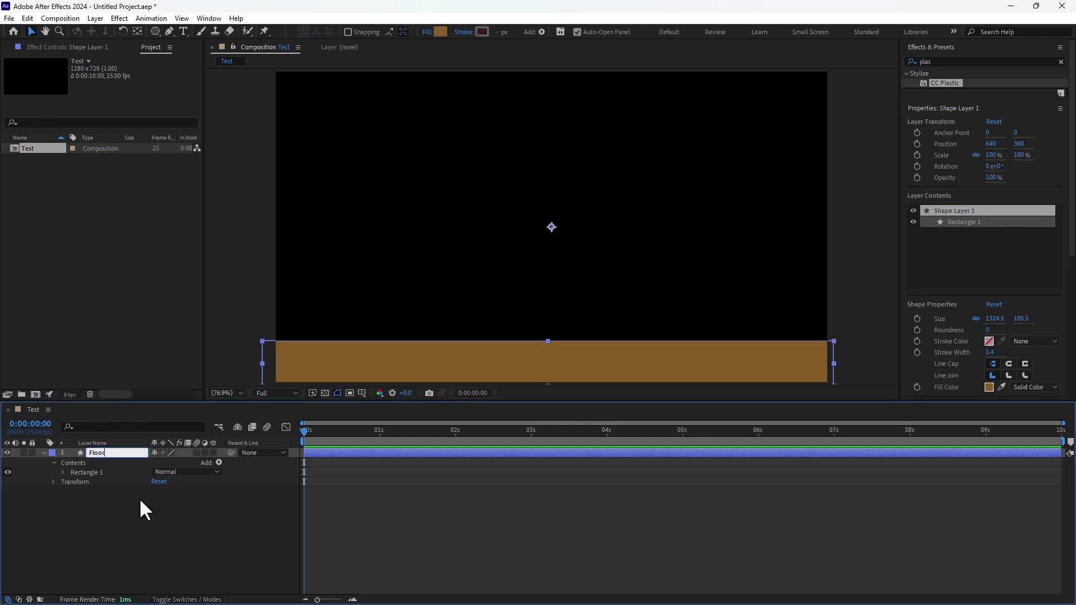
click(139, 498)
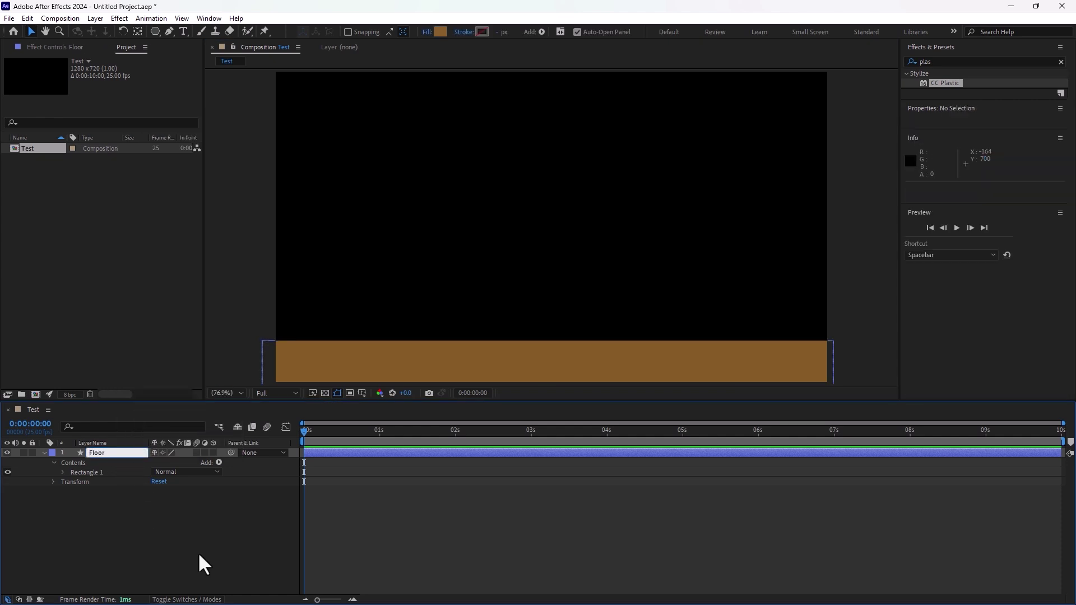
- Add a text layer with the letter K at 42.8 px high above the floor, at about 341.8, 145.6
click(184, 31)
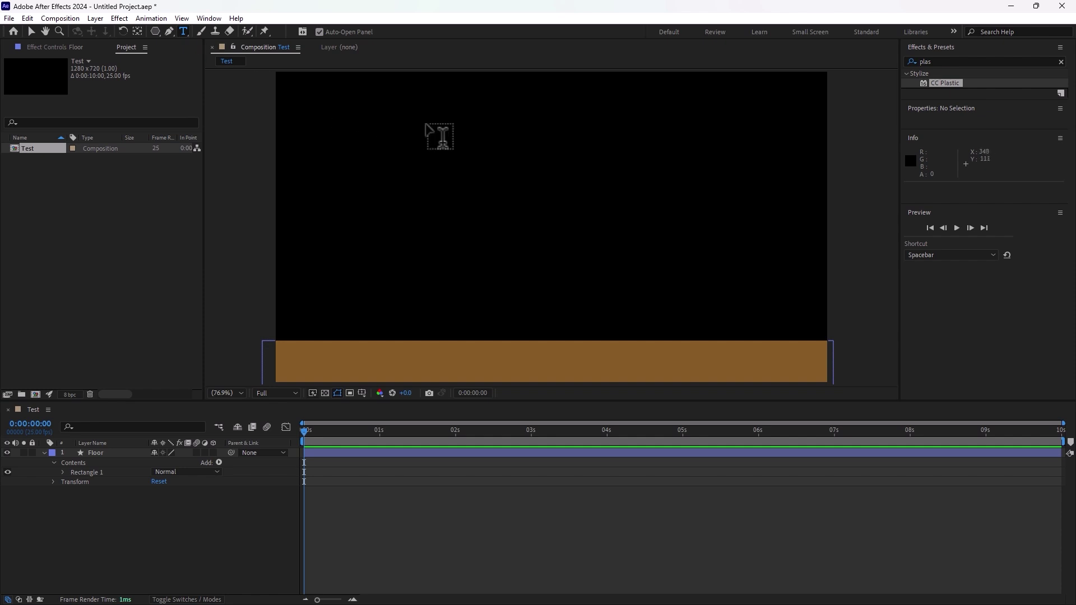
click(423, 134)
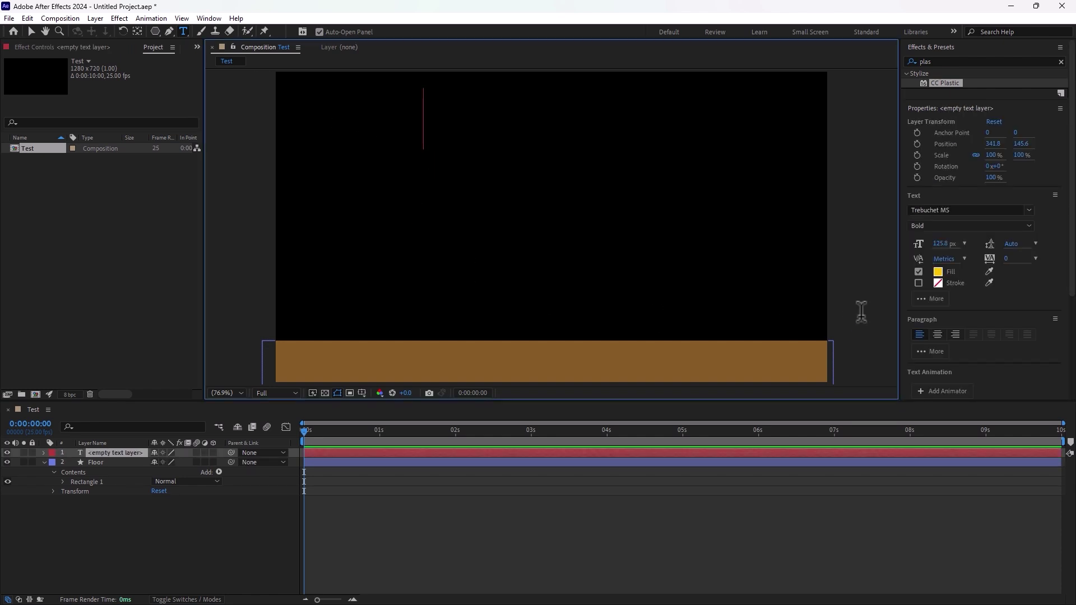
drag(937, 244, 895, 250)
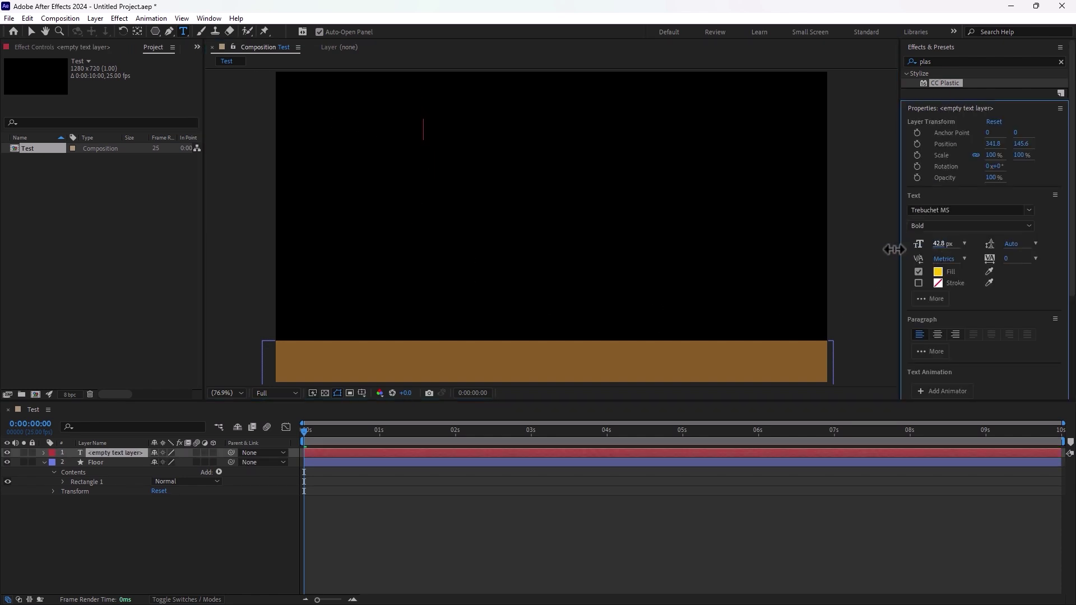
scroll(407, 116, up, 1)
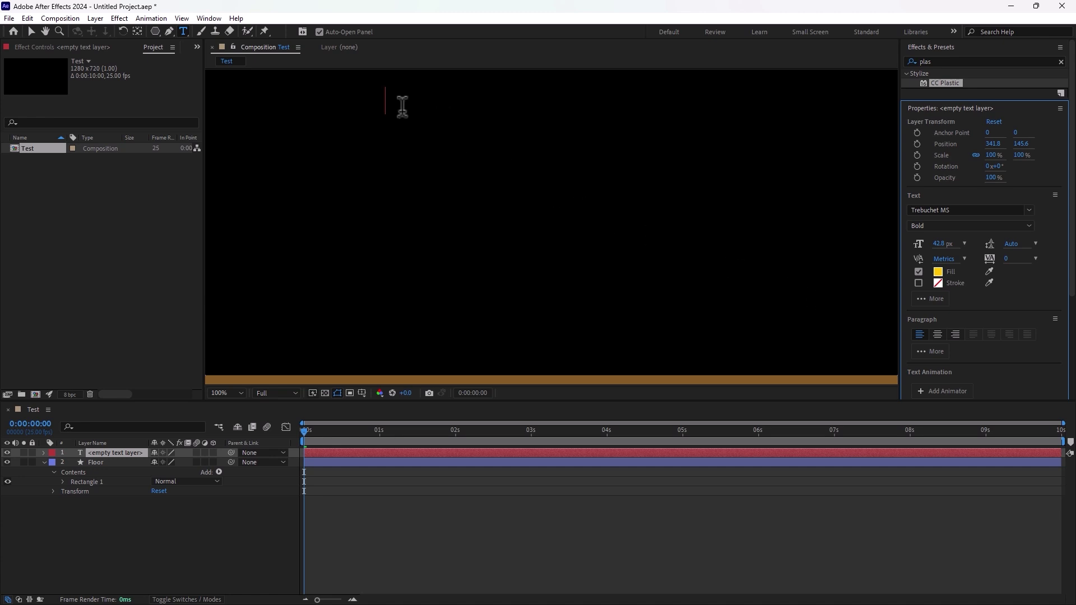
text(K)
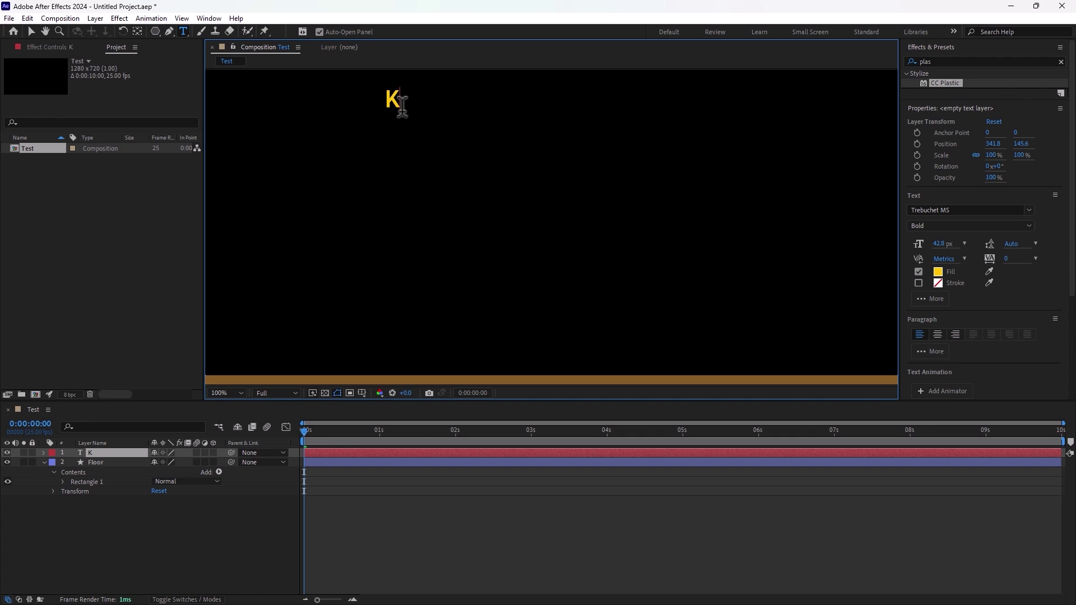
click(31, 31)
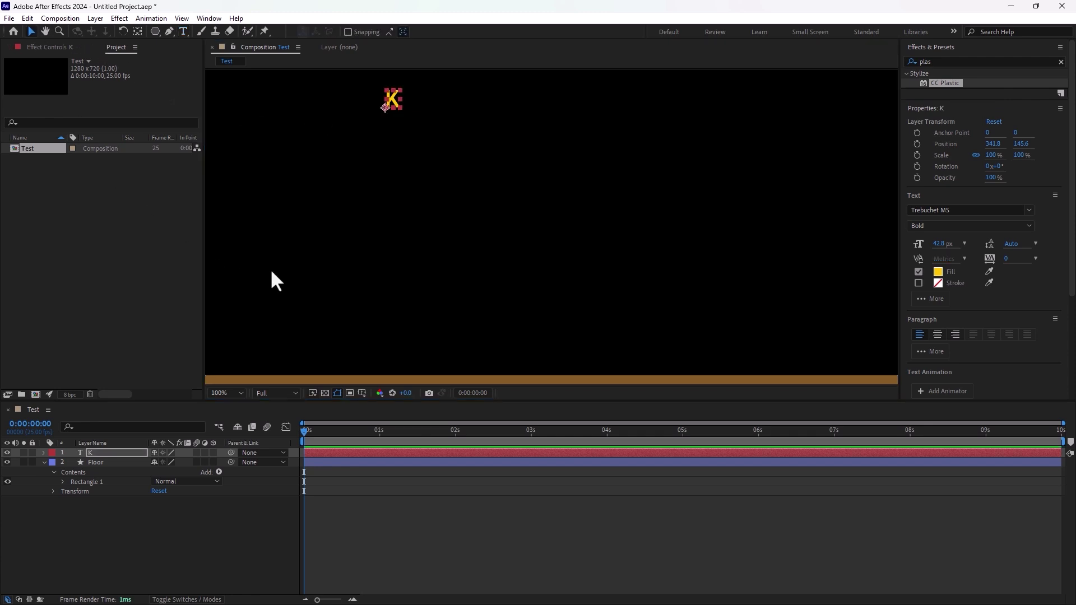
- Duplicate the K text layer, place the copy beside it at about 372.8, 145.6, and change its letter to H
scroll(382, 161, up, 4)
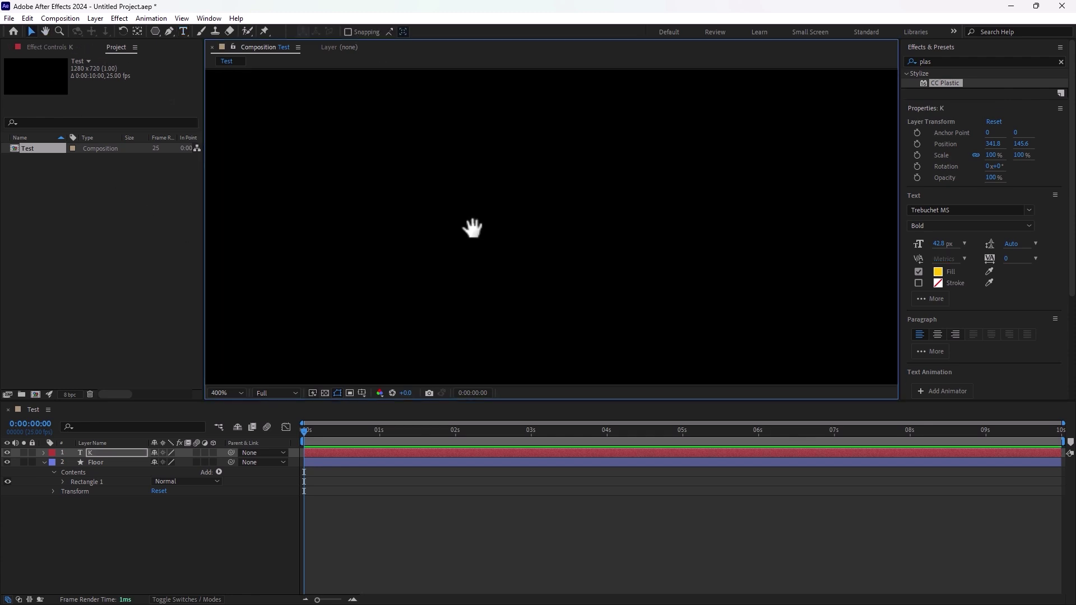
drag(472, 228, 632, 246)
drag(330, 172, 406, 276)
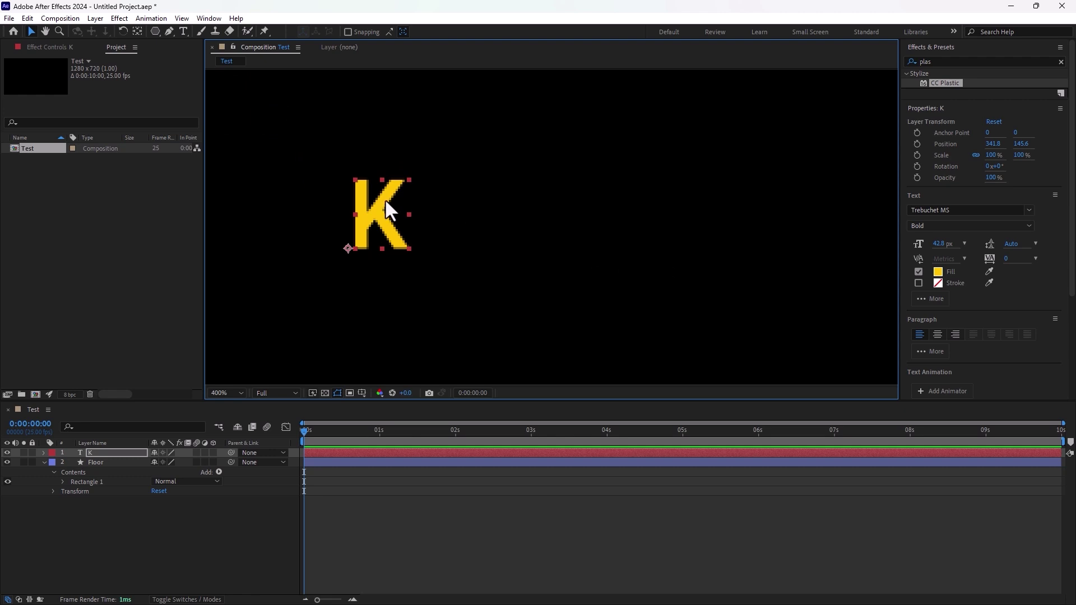
key(ctrl+d)
drag(386, 208, 445, 225)
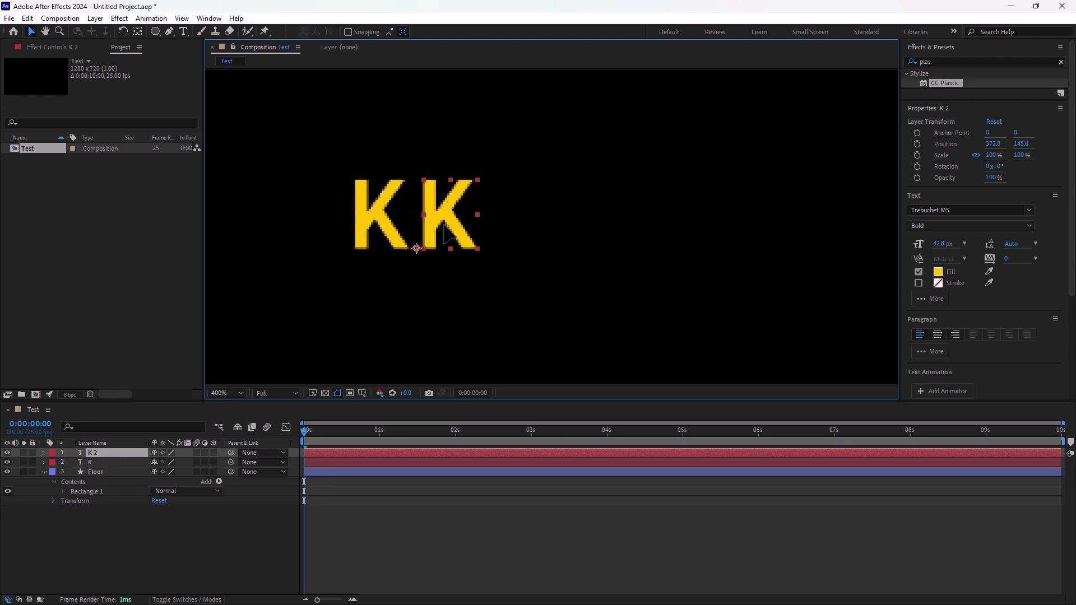
double_click(447, 217)
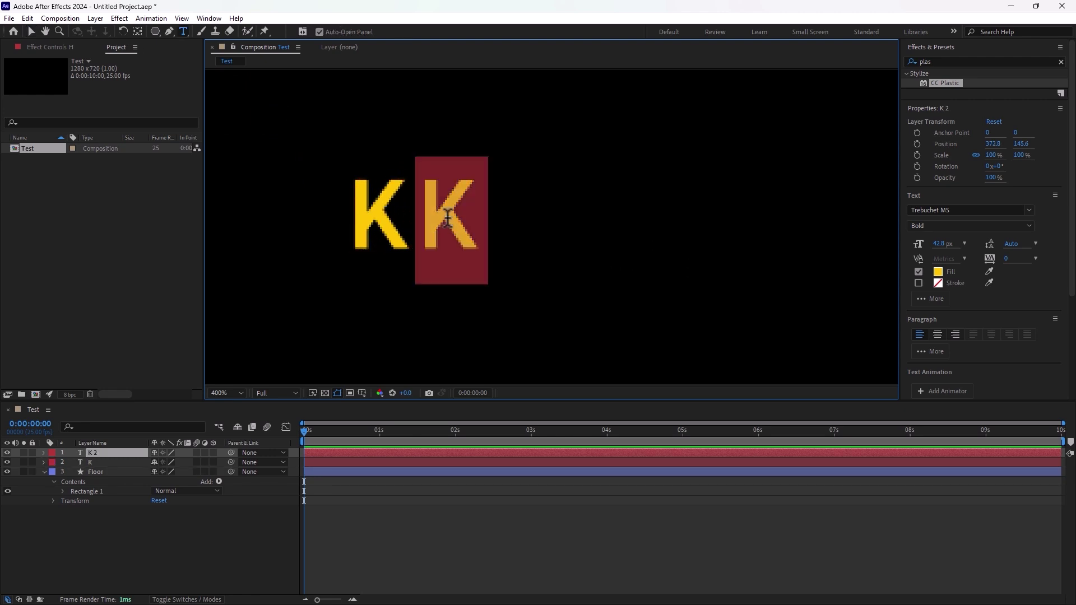
text(H)
click(34, 29)
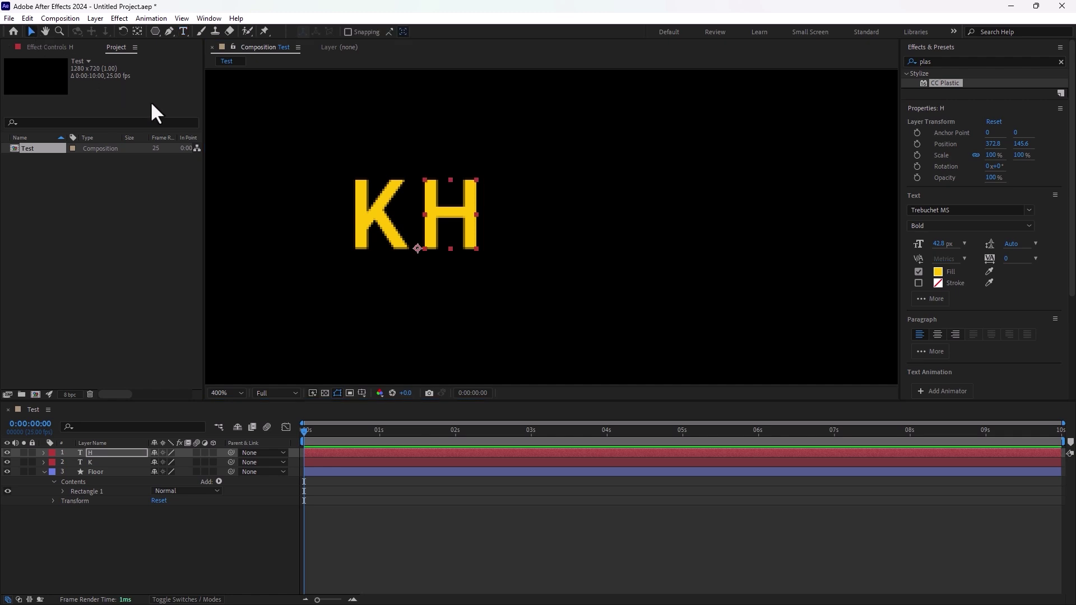
- Duplicate the H text layer, change the copy's letter to A, and position it beside the H at about 403.3, 145.6
key(ctrl+d)
drag(454, 218, 520, 219)
double_click(515, 213)
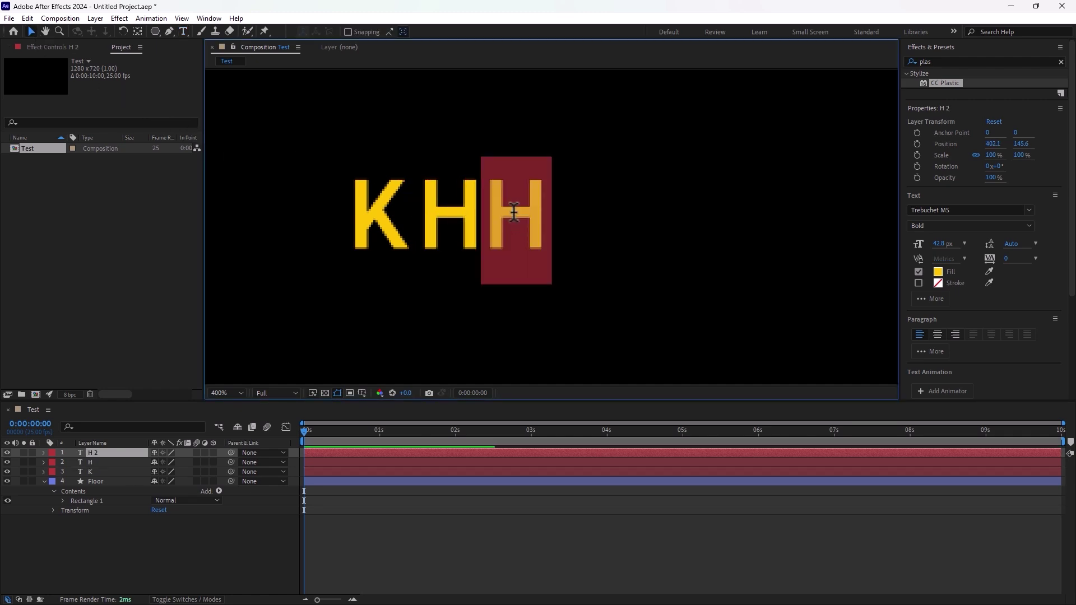
text(A)
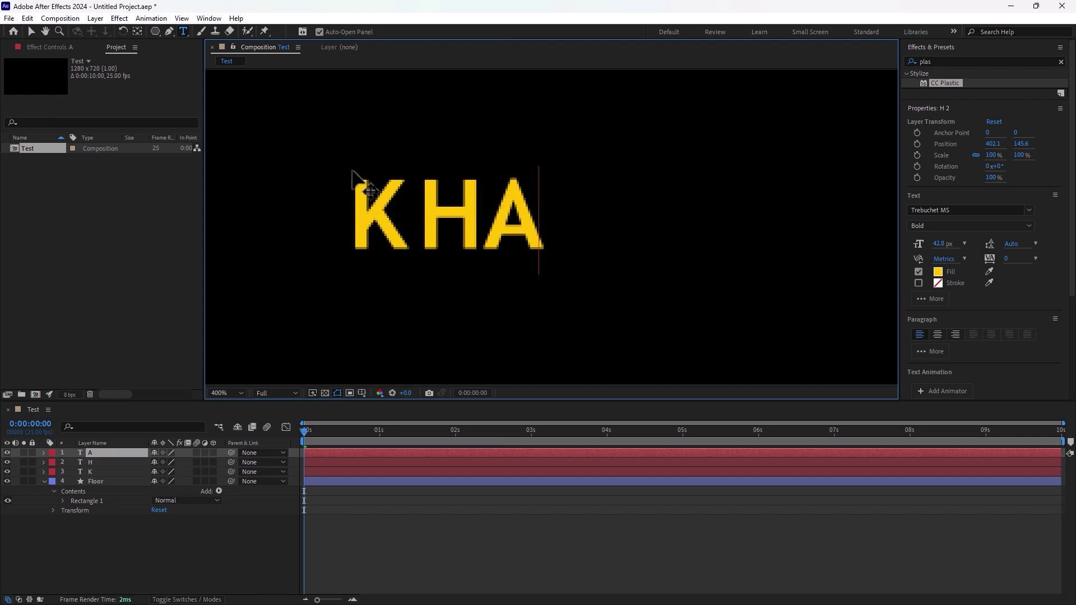
key(Escape)
key(Right)
key(Right)
key(Right)
key(Right)
key(Right)
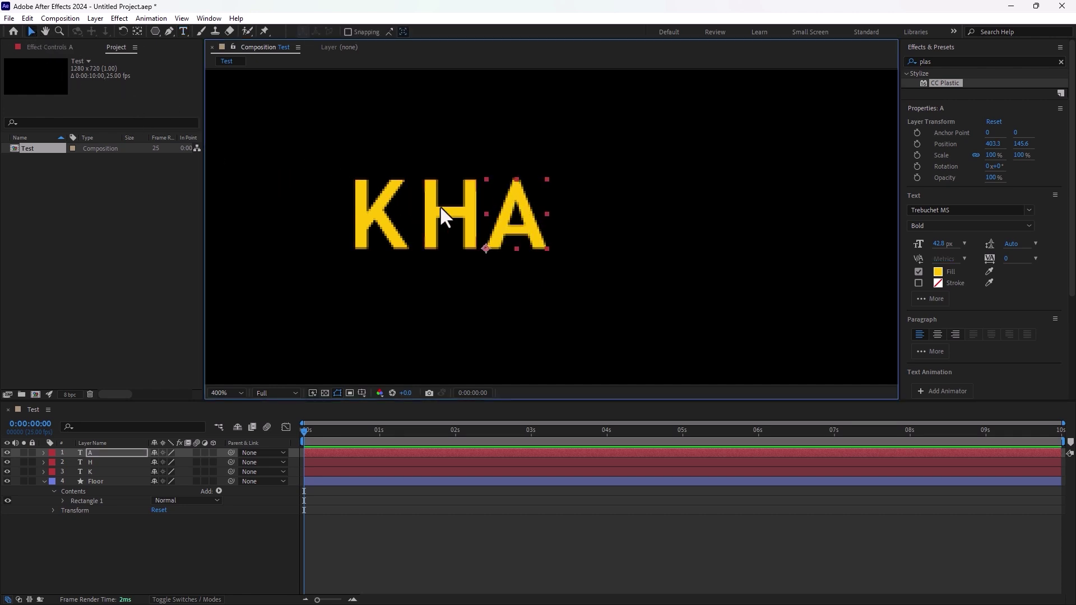
- Duplicate the A text layer, place the copy beside it at about 434.8, 145.6, and change its letter to L
key(ctrl+d)
drag(526, 221, 587, 219)
key(ctrl+t)
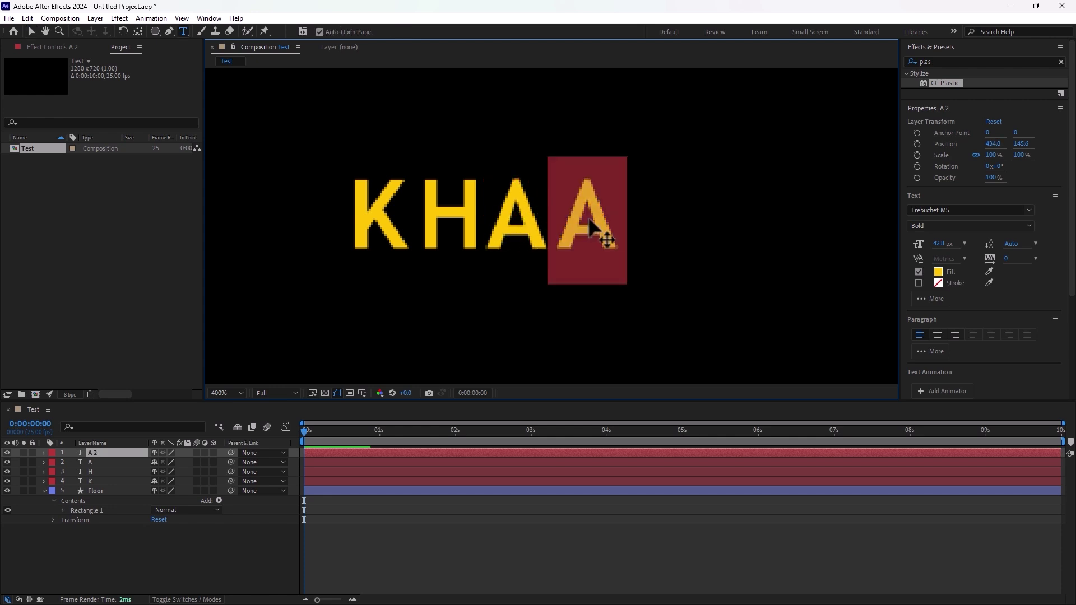
text(L)
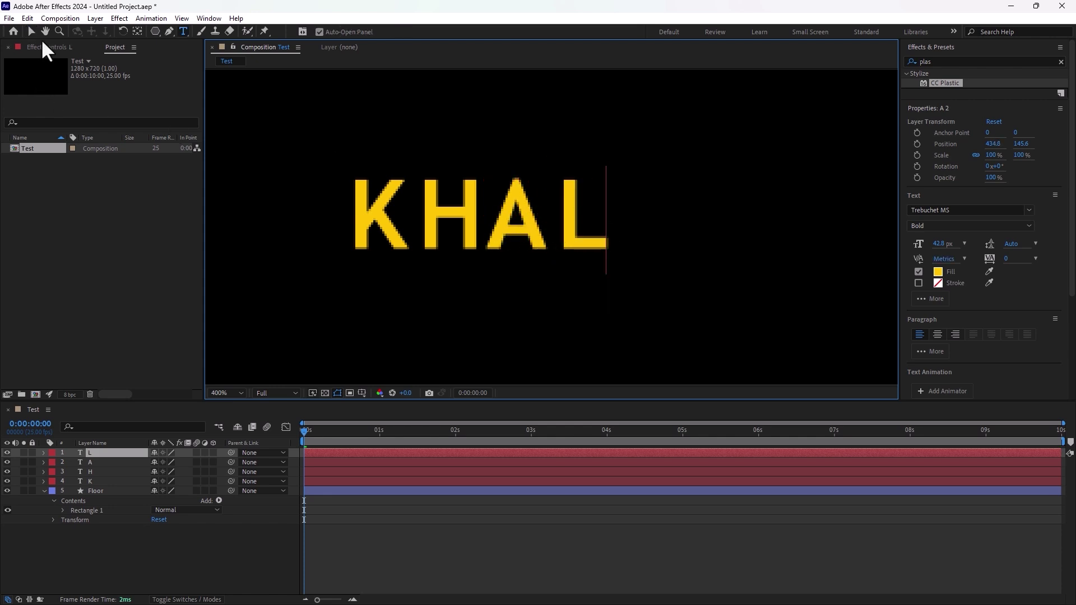
key(Escape)
key(v)
- Duplicate the L text layer, place the copy beside it at about 457.3, 145.6, and change its letter to I
key(ctrl+d)
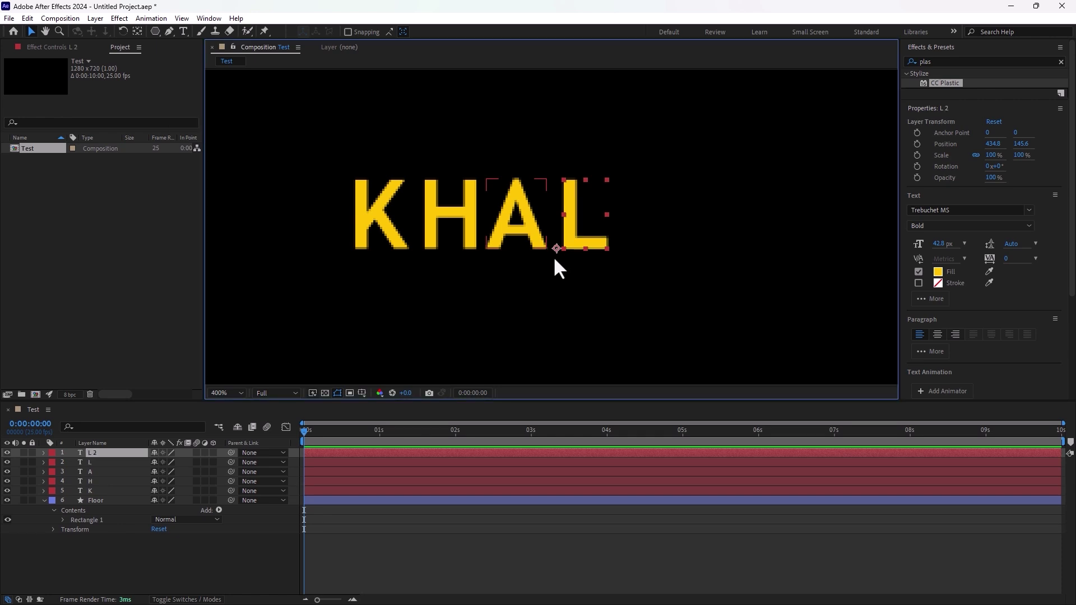
drag(567, 229, 614, 234)
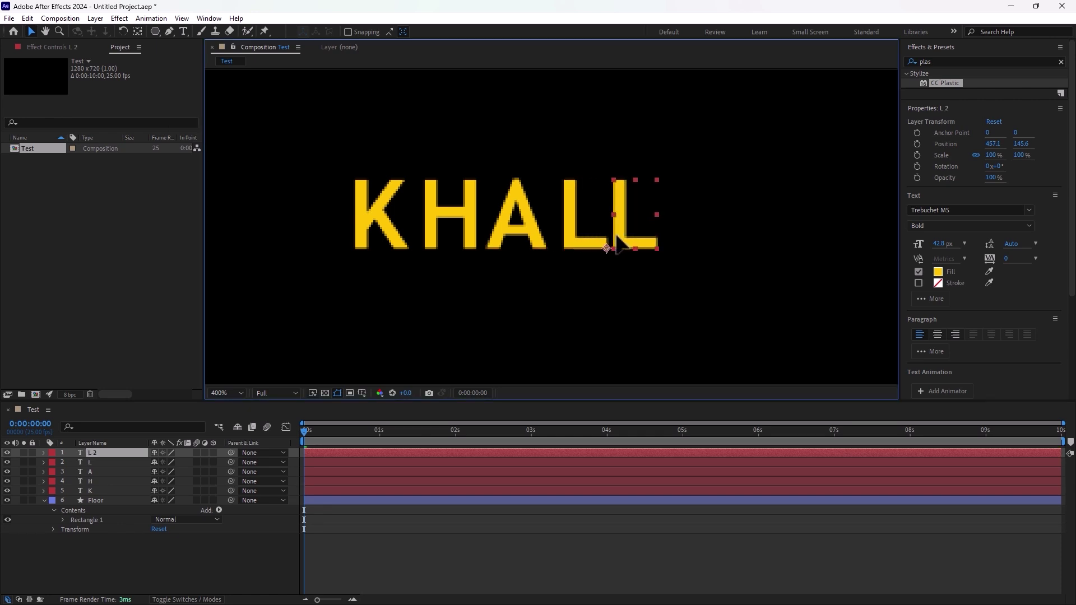
double_click(616, 234)
text(I)
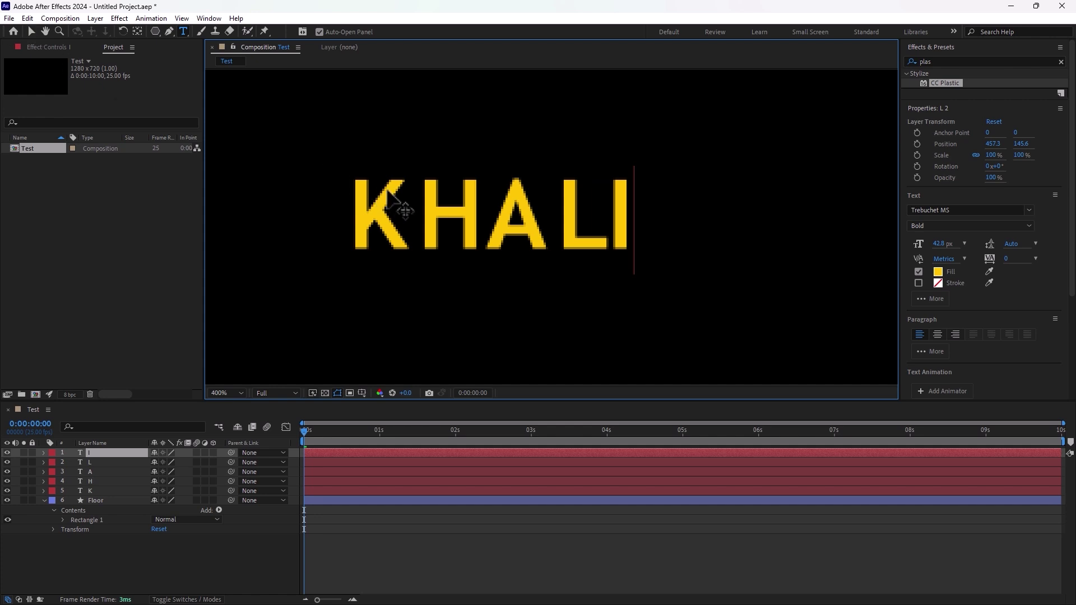
click(31, 32)
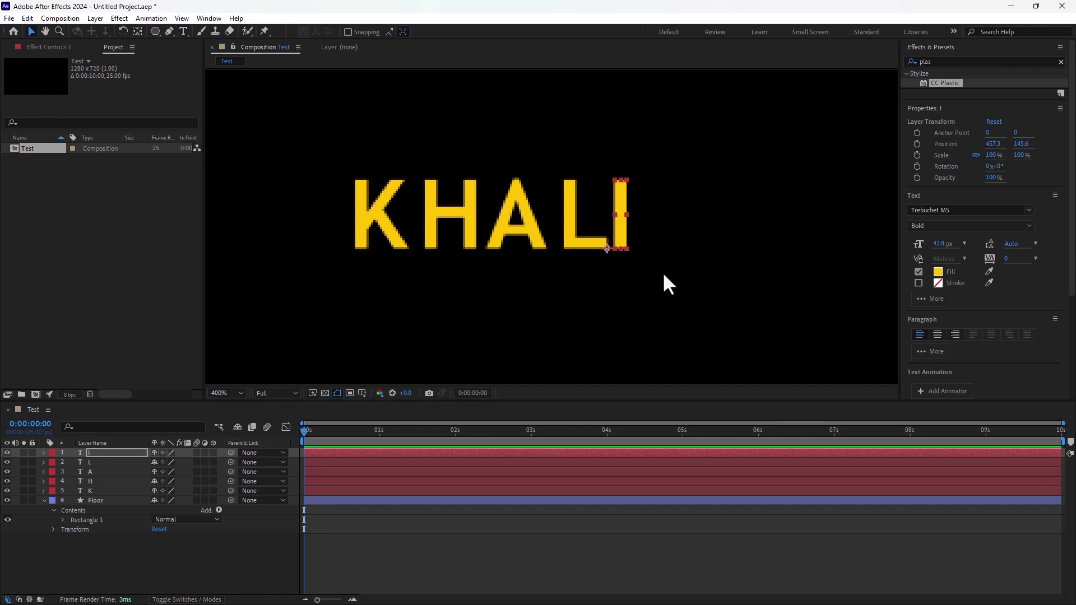
- Duplicate the I text layer, place the copy beside it at about 468.8, 145.6, and change its letter to L
key(ctrl+d)
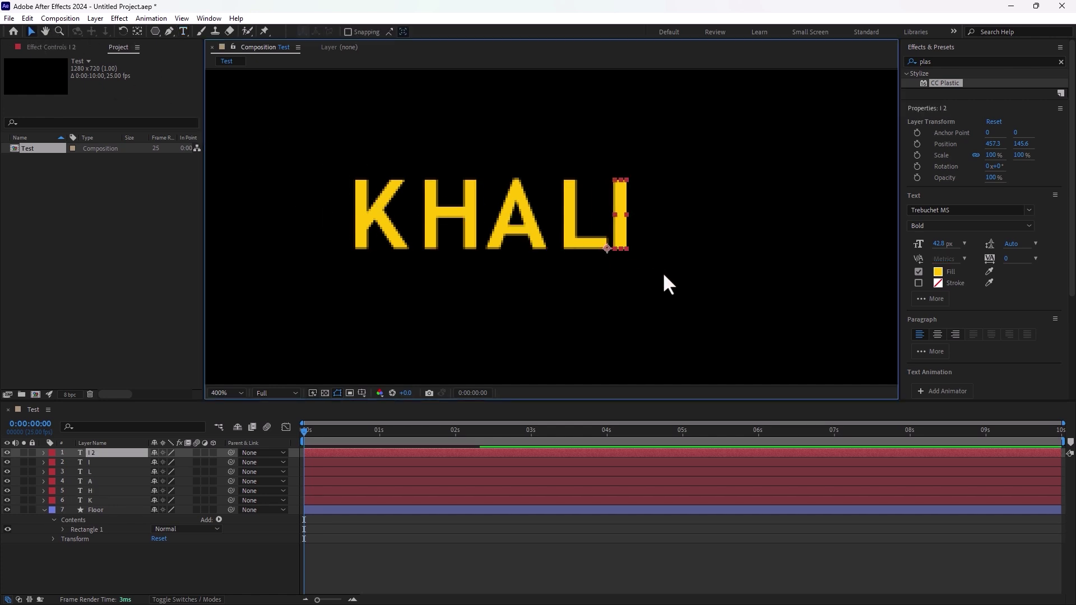
drag(623, 227, 643, 229)
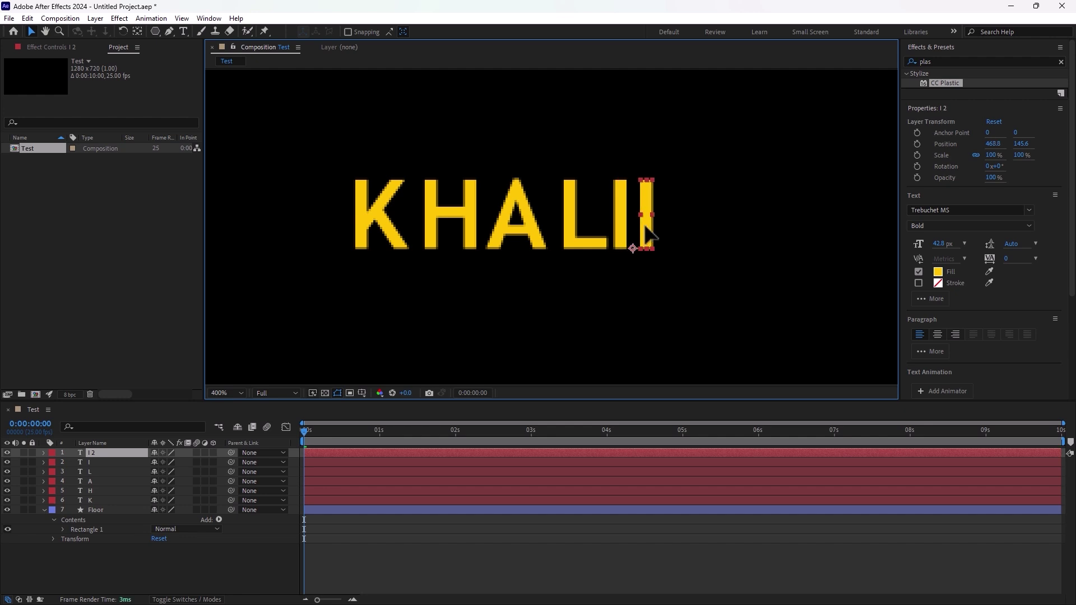
double_click(645, 226)
text(L)
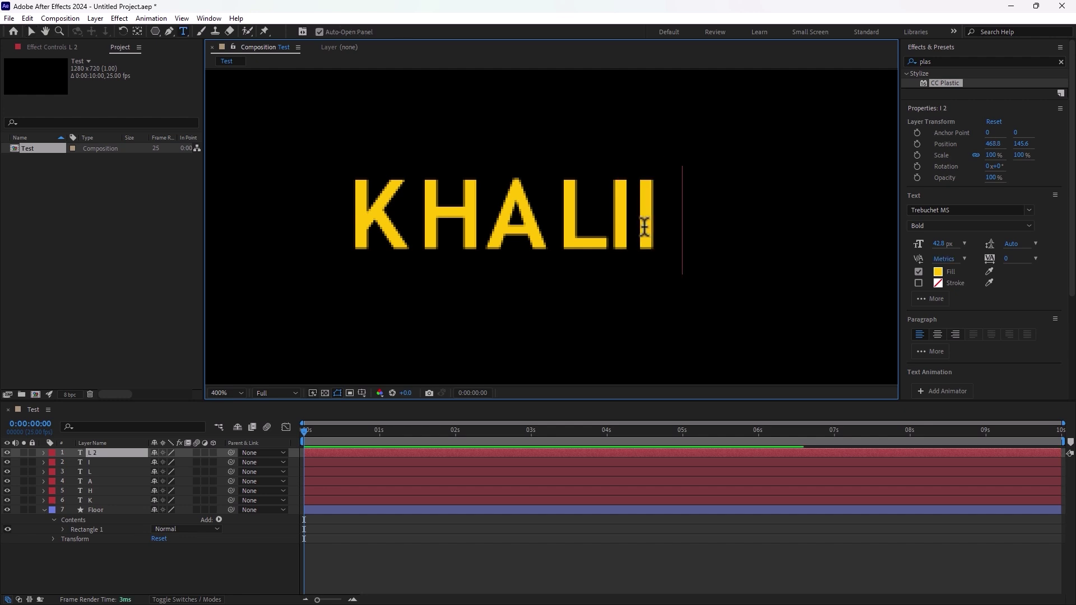
click(31, 31)
- Duplicate the K text layer, change the copy's text to a hyphen, and place it just before the K
drag(492, 264, 591, 274)
click(444, 228)
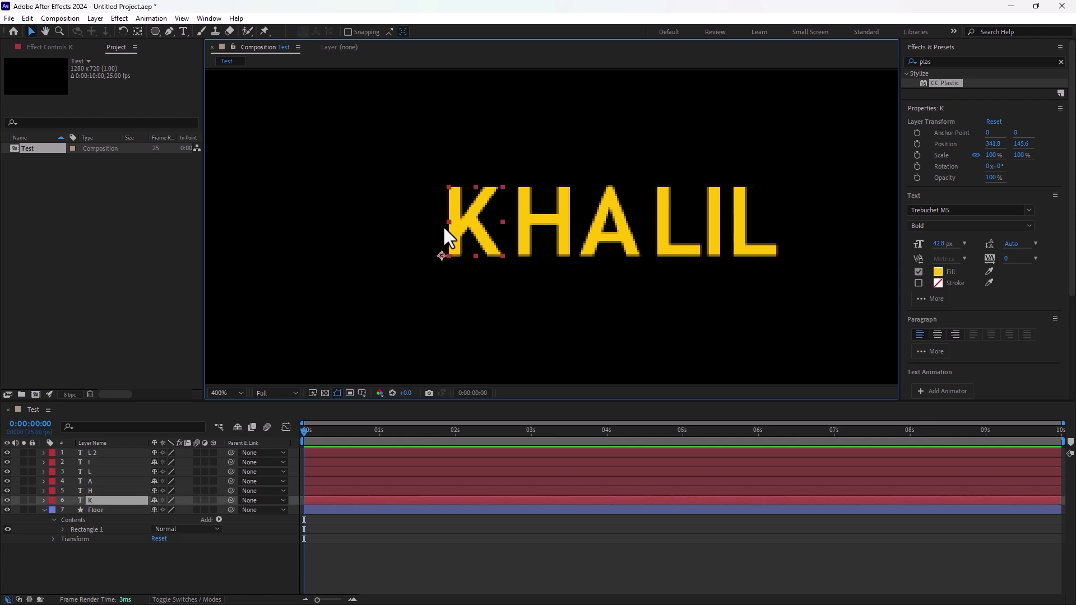
key(ctrl+d)
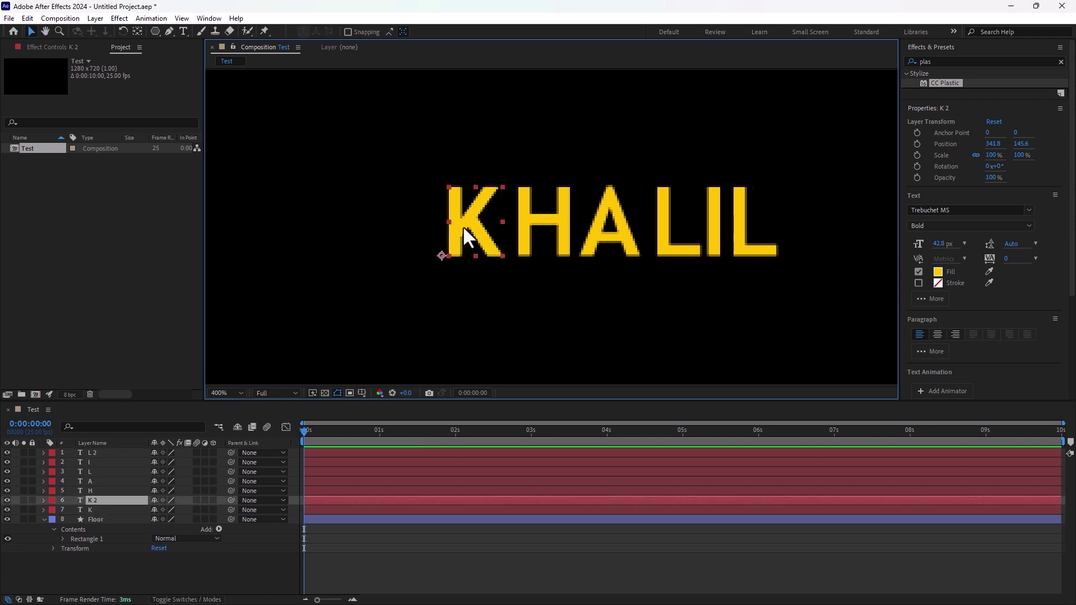
drag(469, 223, 411, 230)
double_click(412, 230)
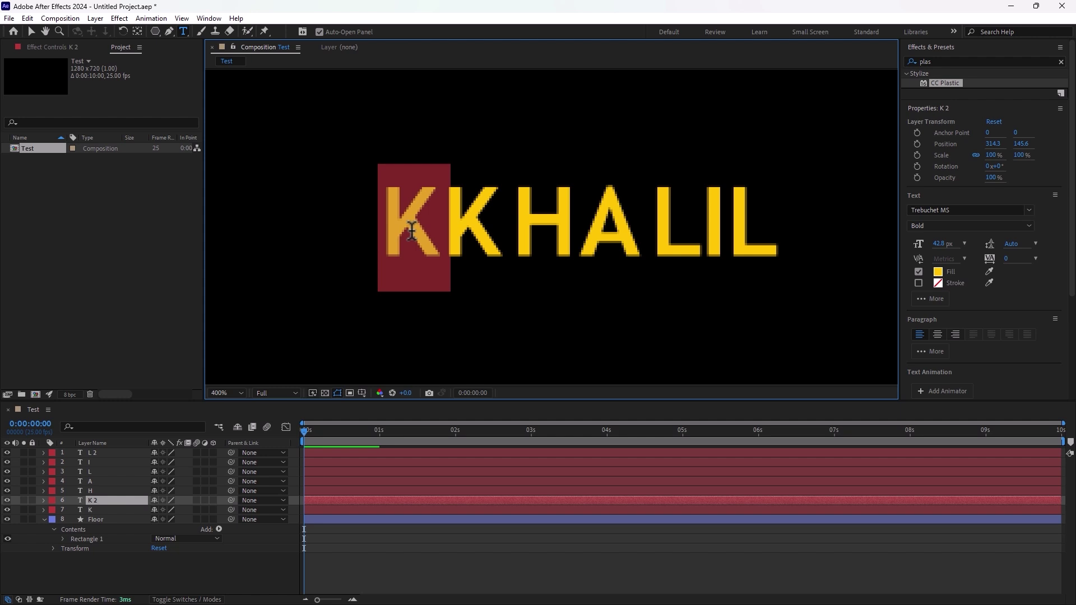
text(-)
click(29, 31)
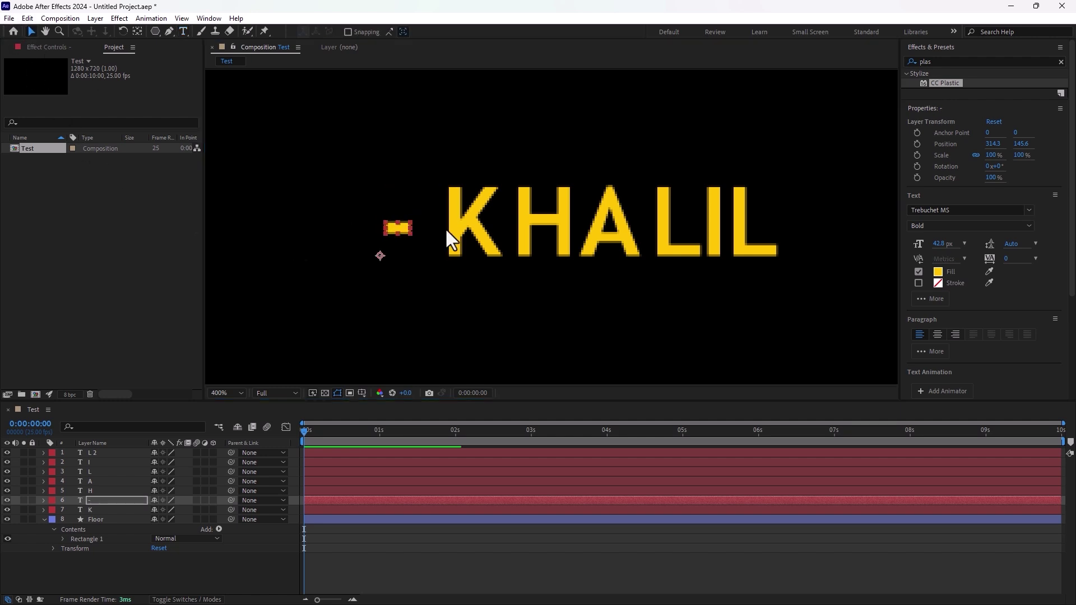
mouse_move(401, 227)
mouse_down()
mouse_move(424, 229)
mouse_move(382, 223)
mouse_up()
- Duplicate the hyphen text layer, change the copy's text to R, and place it before the hyphen at about 291.1, 145.6
key(ctrl+d)
double_click(381, 225)
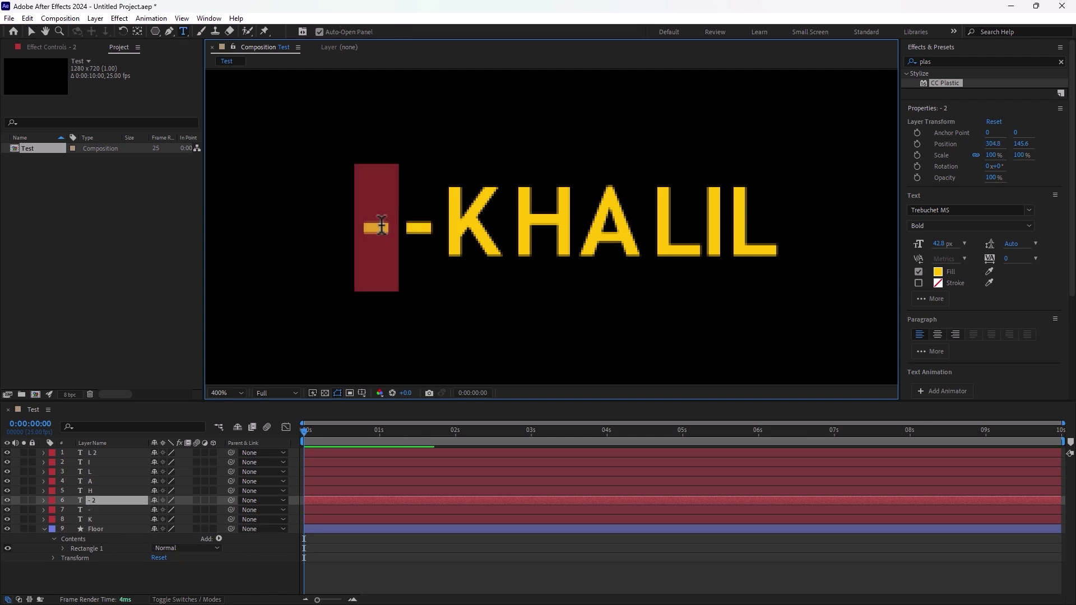
text(R)
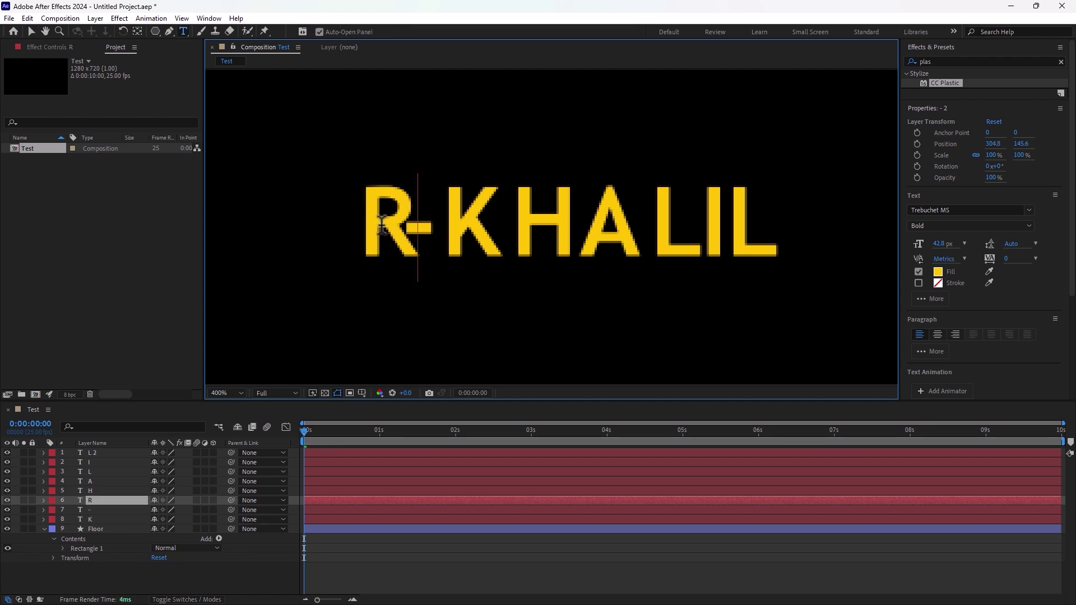
click(30, 32)
drag(399, 234, 368, 224)
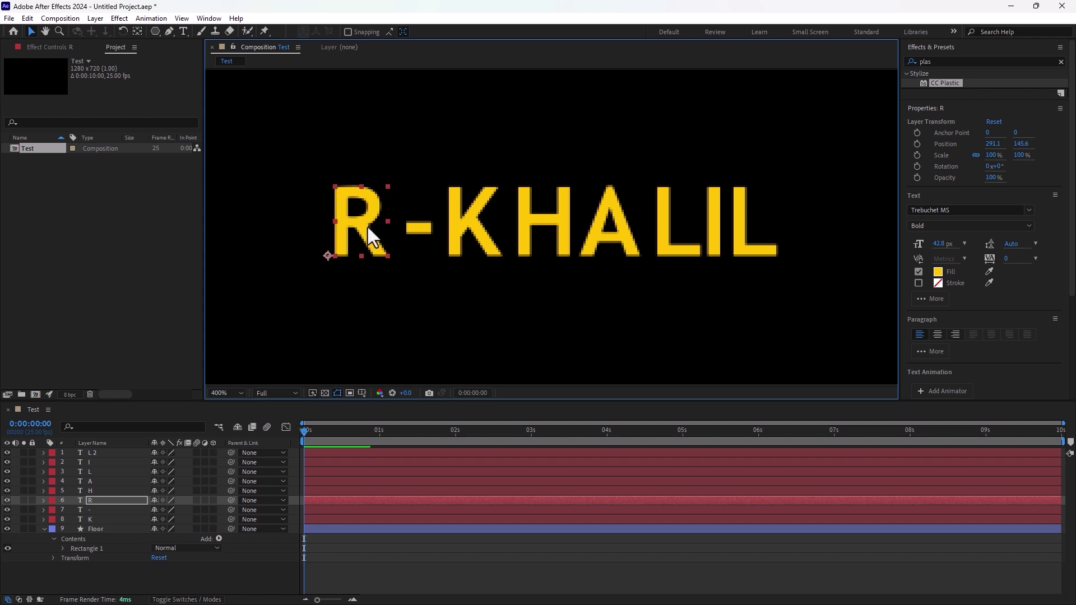
- Duplicate the R text layer, change the copy's letter to M, and position it before the R at about 259.3, 145.6
double_click(368, 224)
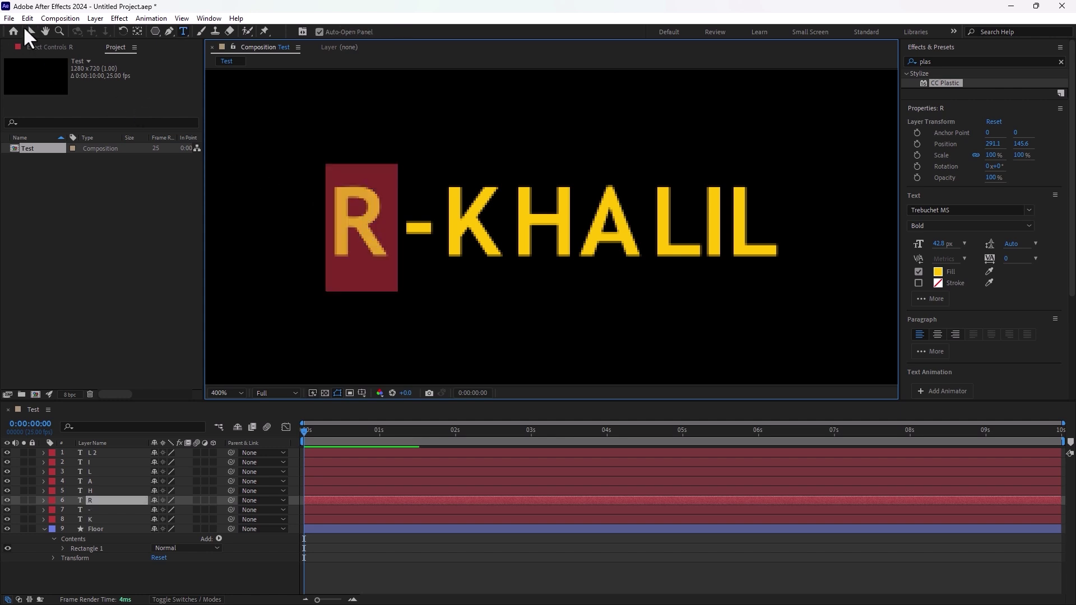
click(31, 34)
key(ctrl+d)
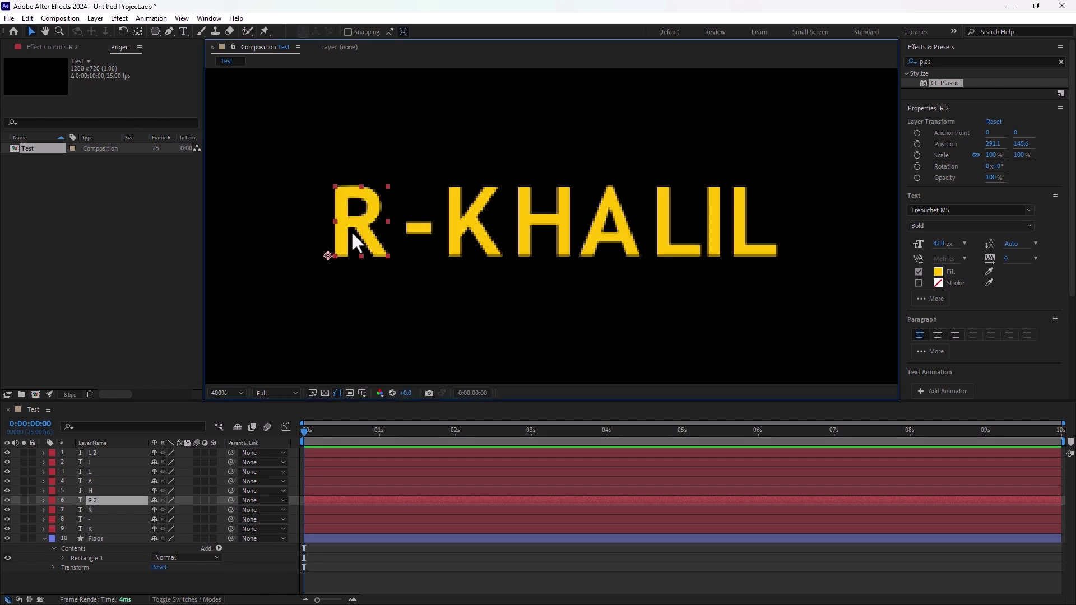
drag(359, 227, 301, 223)
double_click(302, 223)
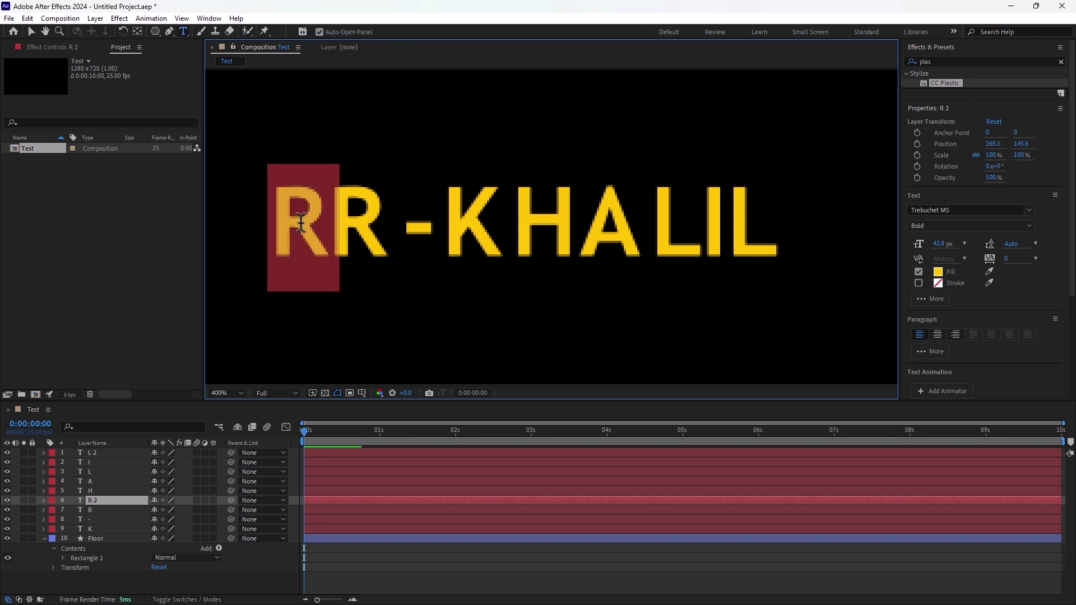
text(M)
click(30, 32)
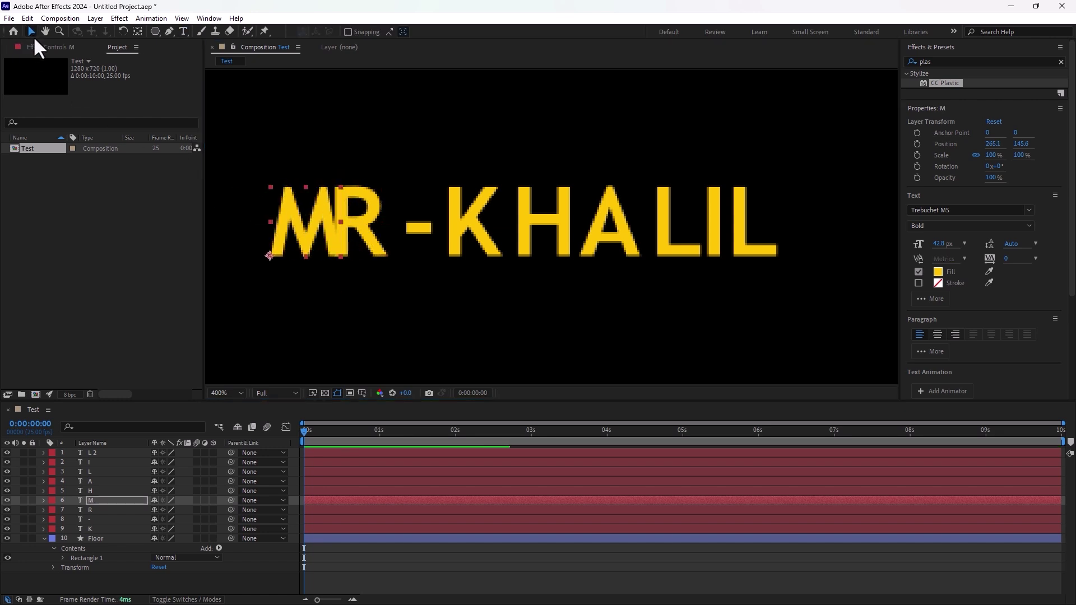
key(Left)
key(Left)
key(Left)
key(Left)
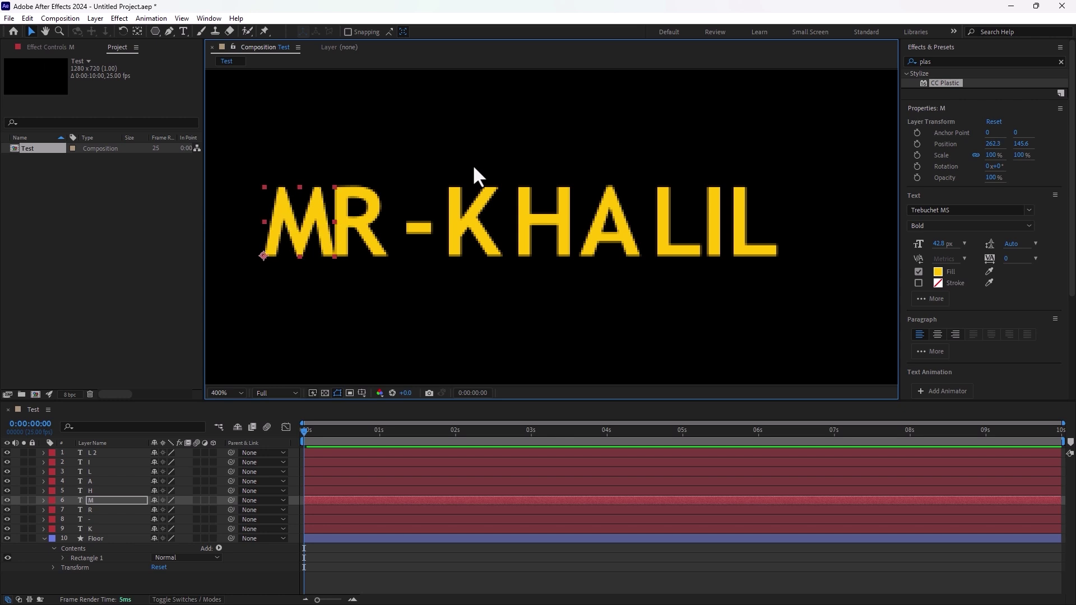
key(Left)
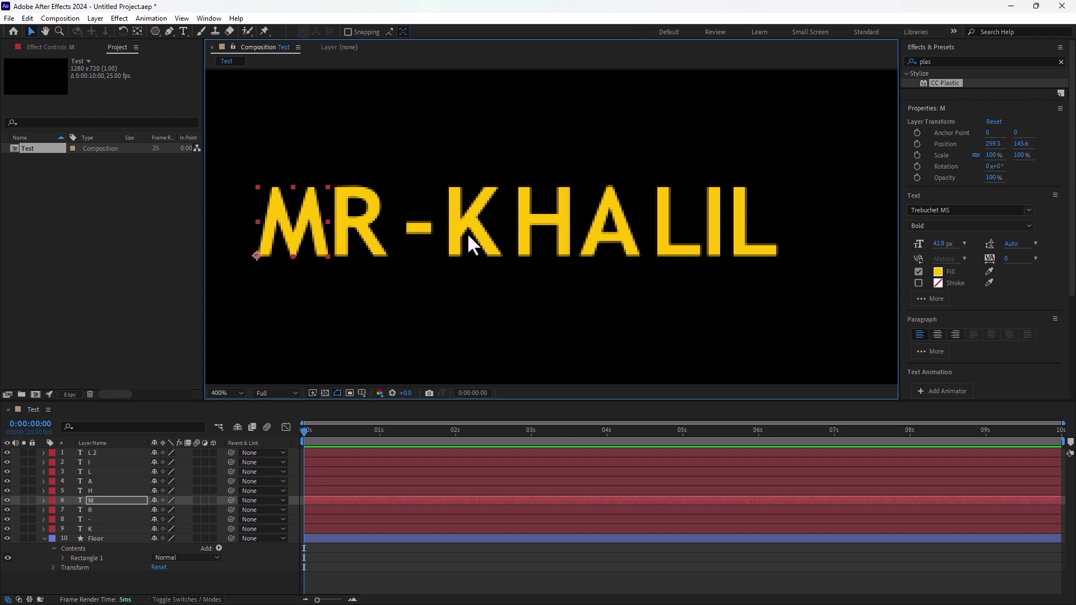
- Set the fill colour of all nine letter layers to white (FFFFFF)
key(comma)
key(comma)
key(period)
drag(727, 169, 325, 261)
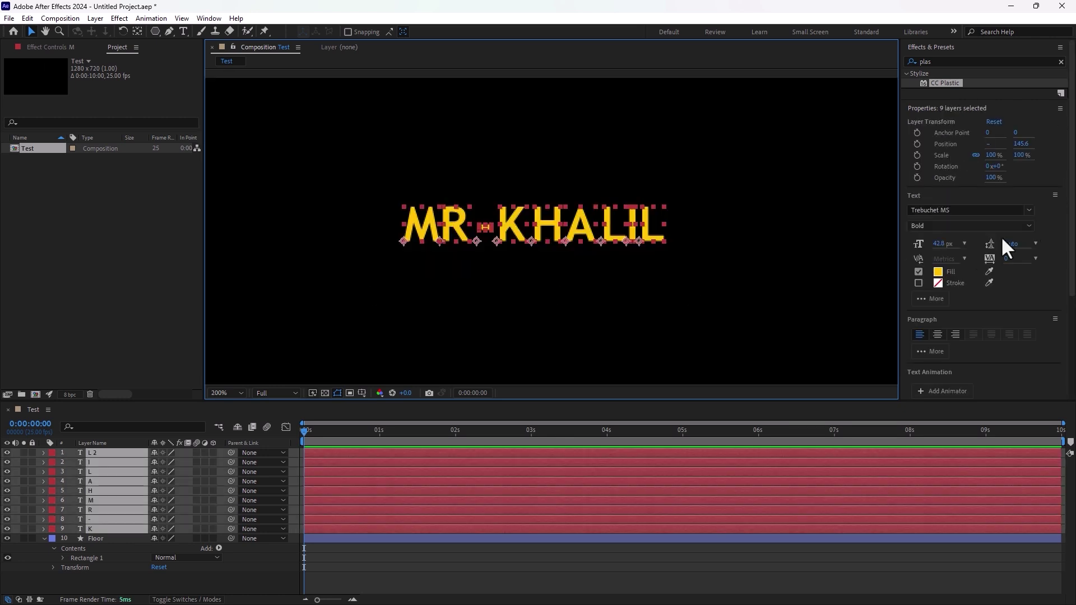
click(938, 271)
drag(627, 325, 511, 144)
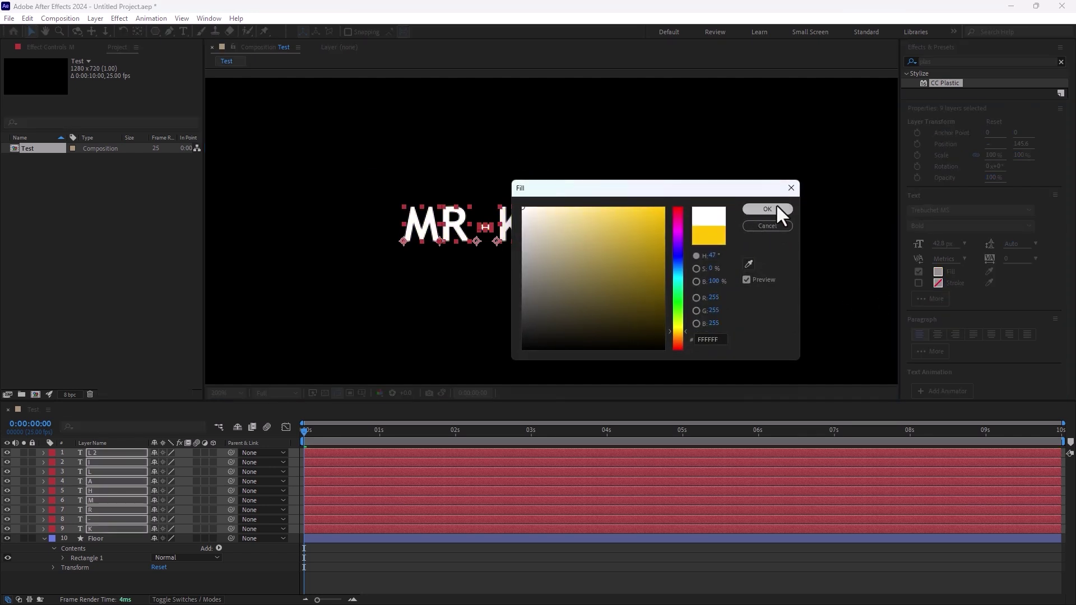
click(766, 209)
click(689, 233)
- Select the nine letter layers and try to move them together toward the composition's centre
scroll(700, 267, down, 4)
drag(700, 267, 611, 176)
scroll(448, 147, up, 2)
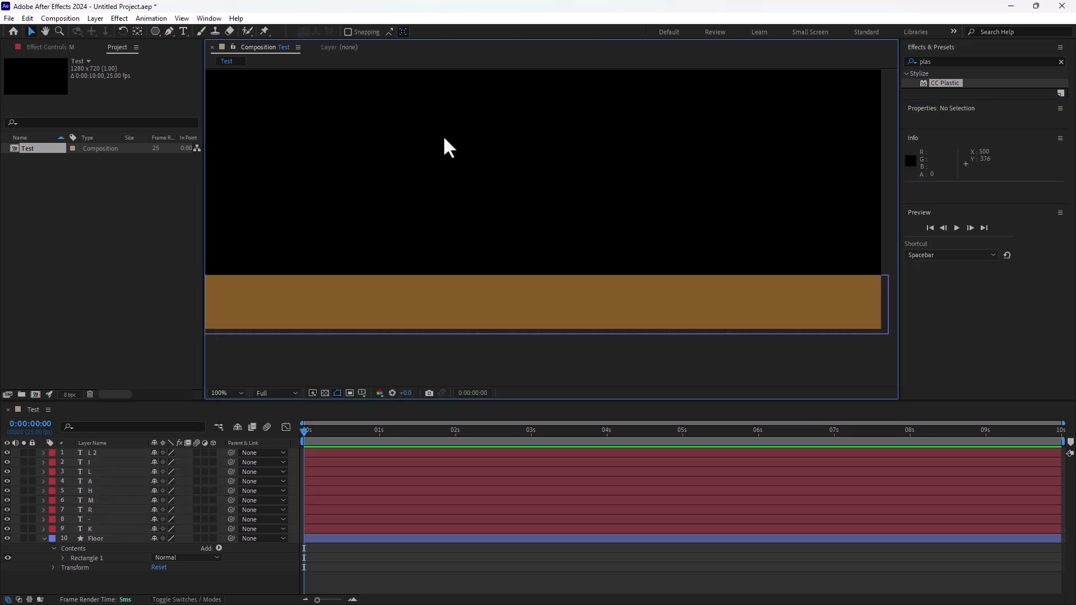
drag(449, 147, 500, 171)
scroll(499, 170, down, 2)
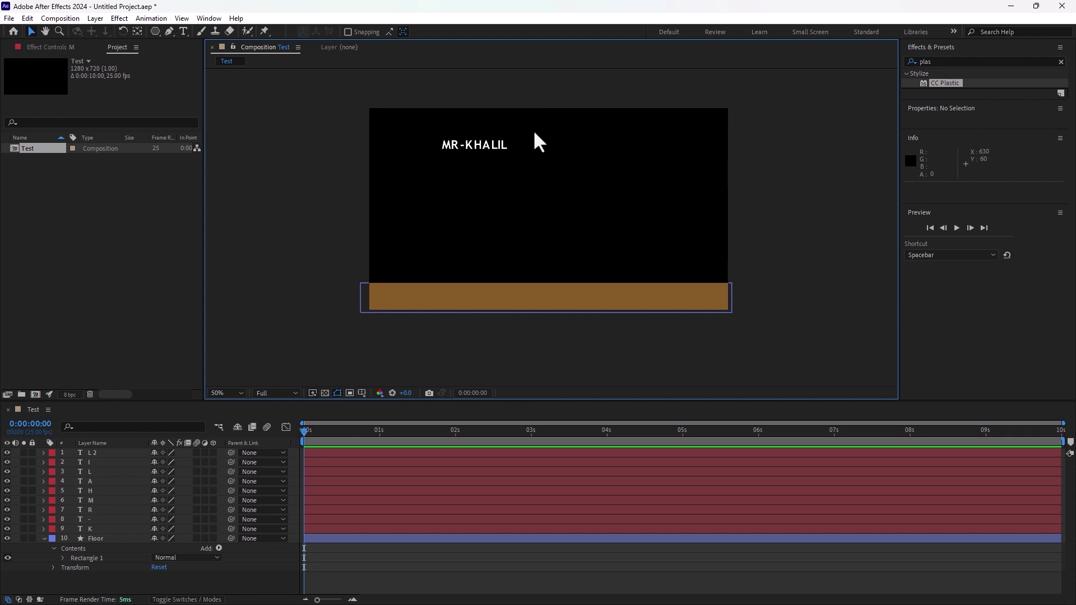
drag(535, 133, 389, 195)
drag(478, 142, 527, 149)
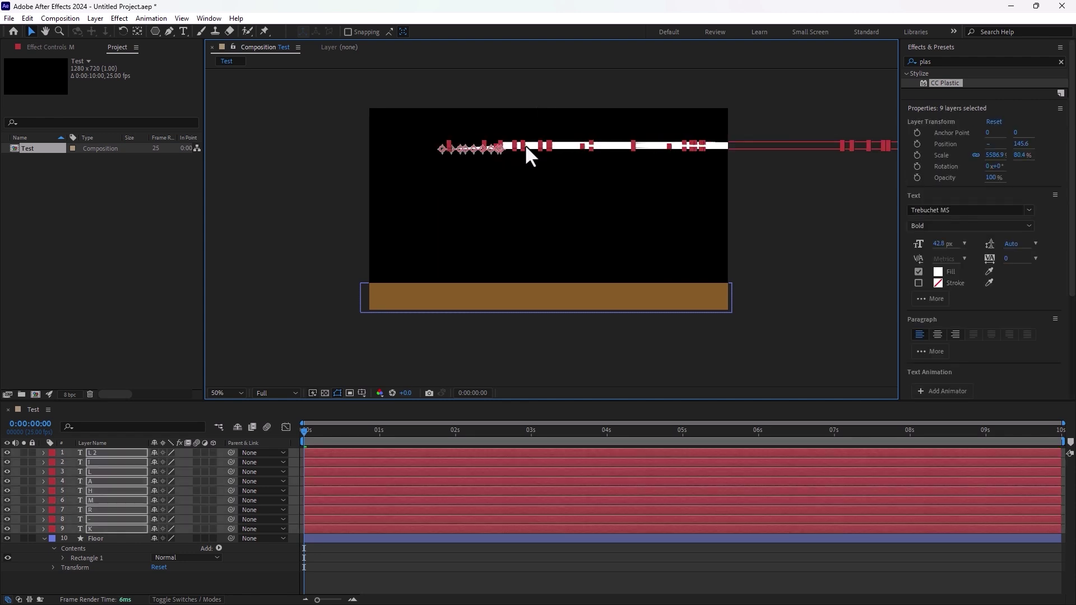
key(ctrl+z)
- Move the nine selected letter layers together to the upper middle of the composition, above the floor
scroll(520, 143, up, 2)
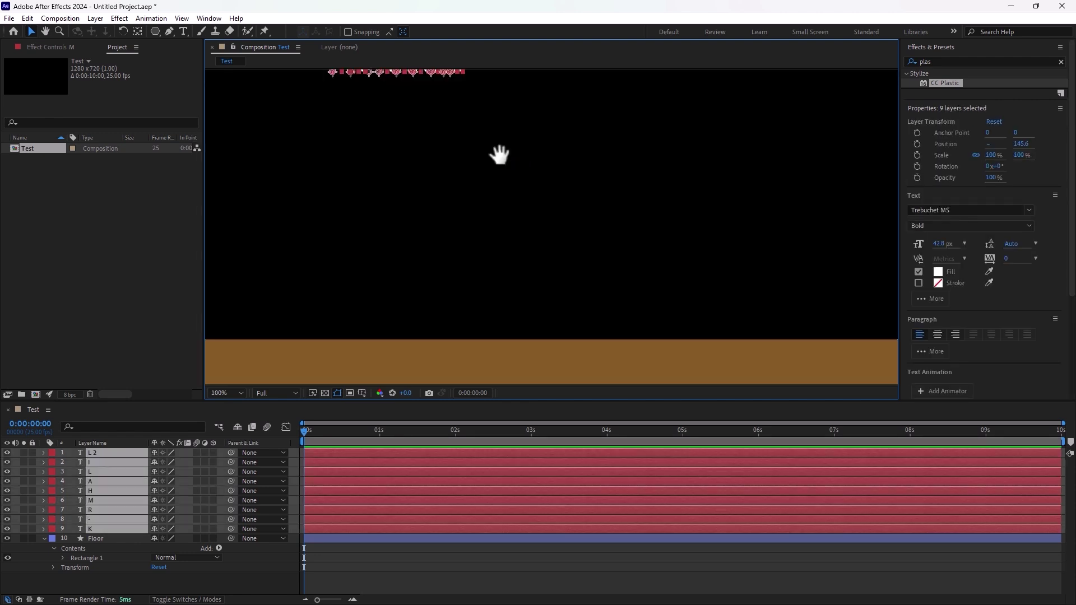
drag(500, 154, 685, 219)
scroll(500, 175, down, 2)
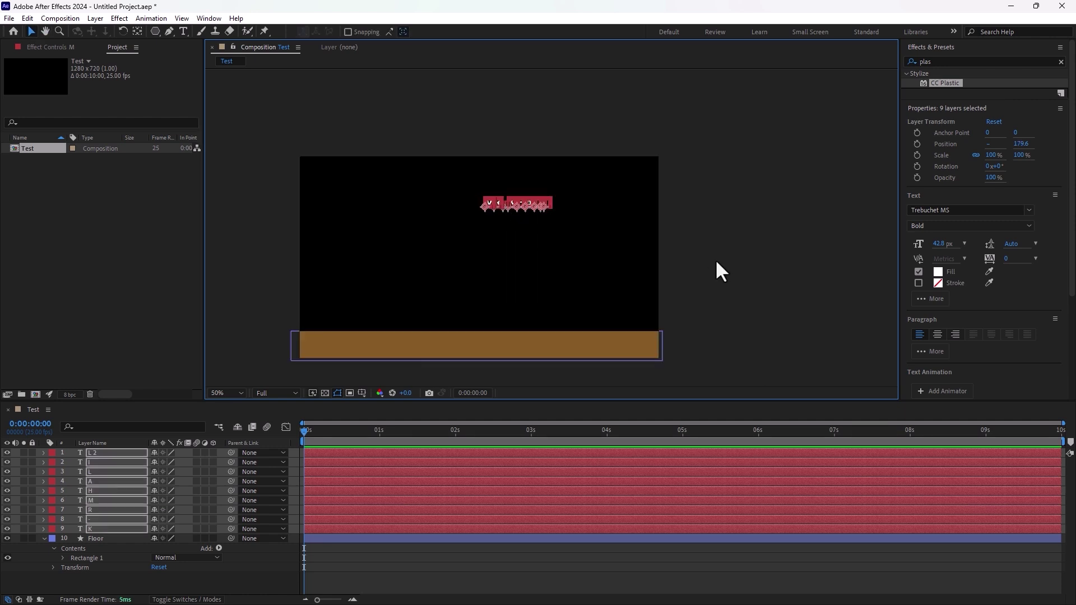
key(shift+Left)
key(shift+Left)
key(shift+Left)
key(shift+Left)
key(shift+Left)
key(shift+Left)
key(shift+Left)
key(shift+Left)
key(shift+Left)
key(shift+Left)
key(shift+Left)
key(shift+Left)
key(shift+Left)
key(shift+Left)
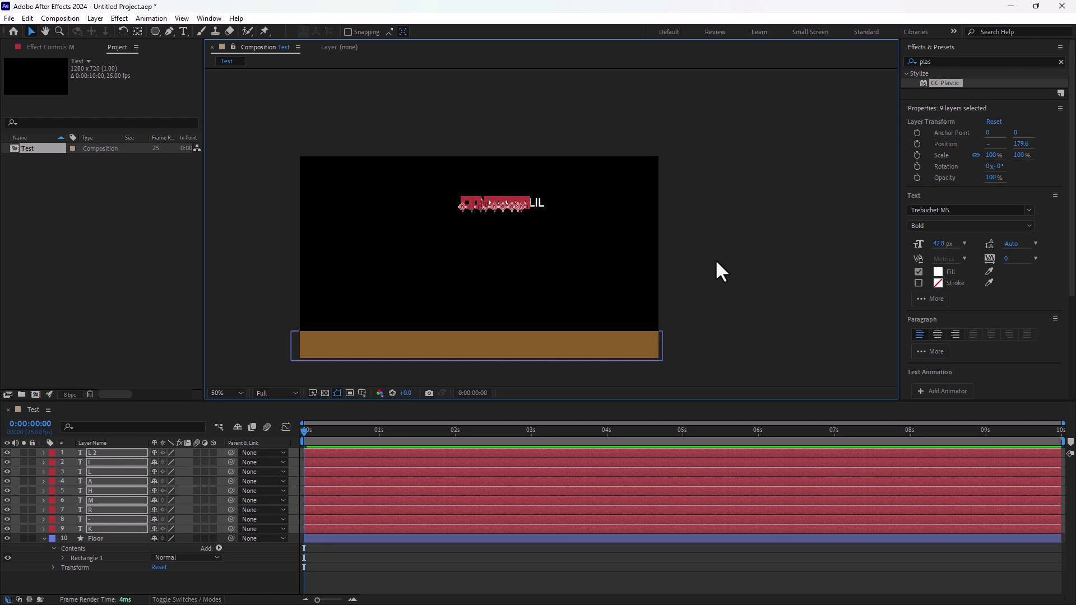
key(shift+Left)
key(shift+Left)
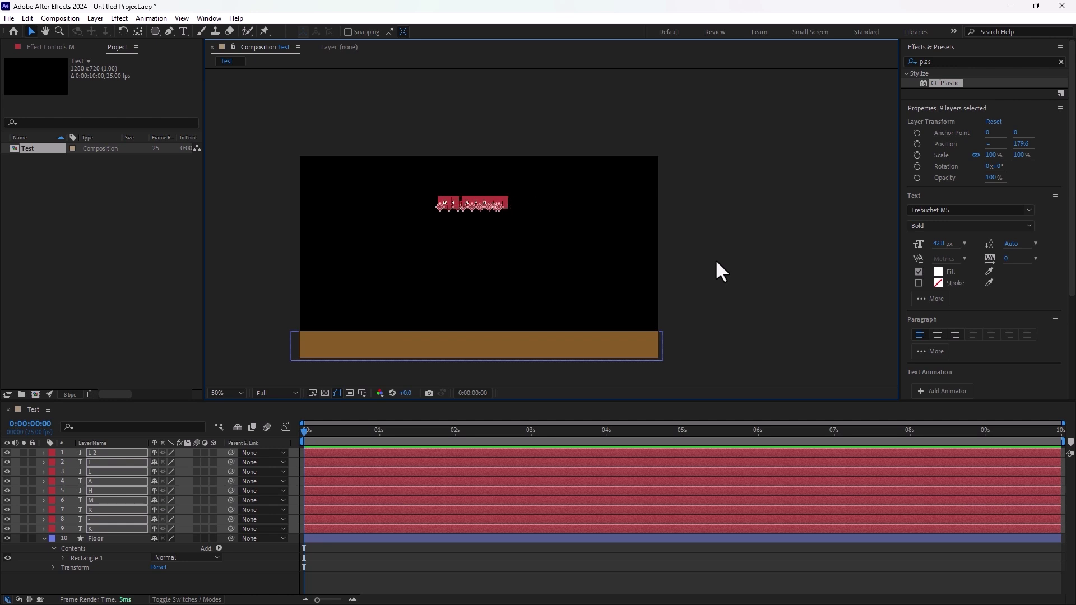
key(shift+Up)
key(shift+Up)
click(602, 102)
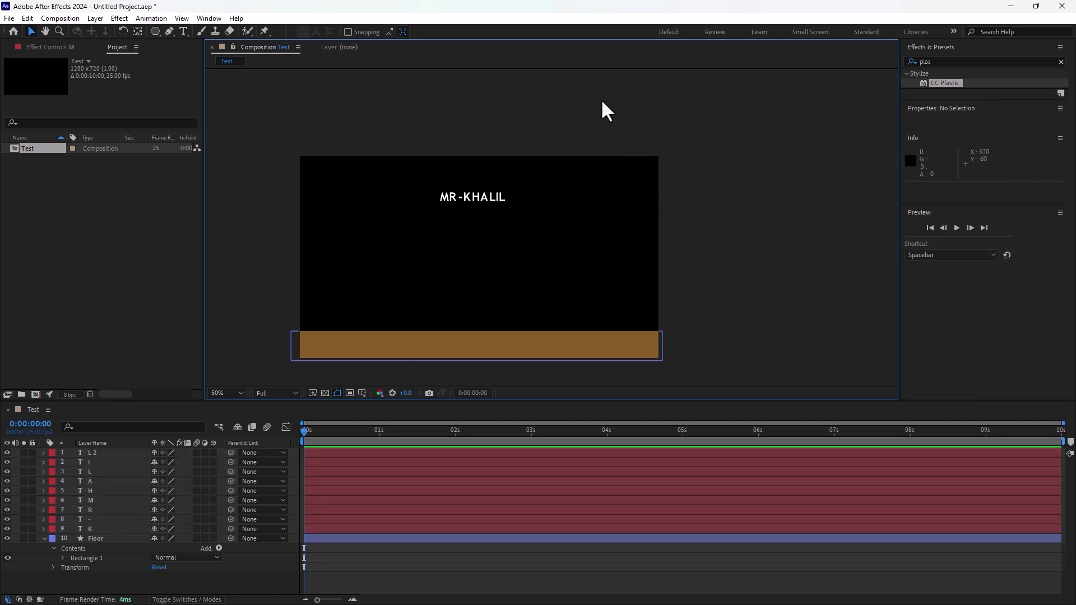
- Draw a thin horizontal rectangle about 710 by 30 px on a new shape layer between the letters and the floor
drag(161, 42, 170, 35)
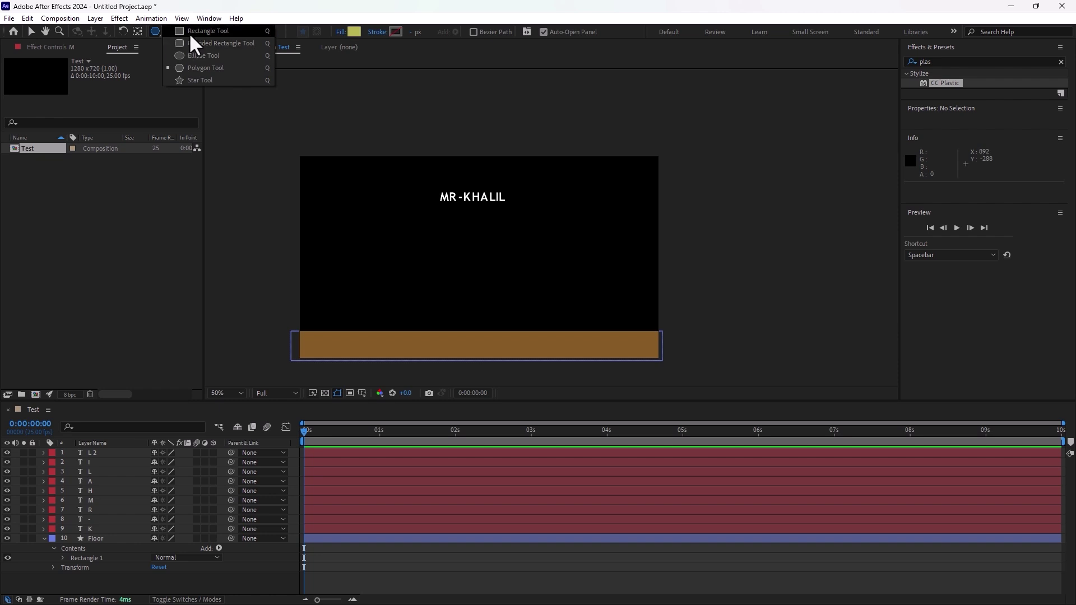
click(216, 80)
click(556, 255)
drag(556, 255, 360, 262)
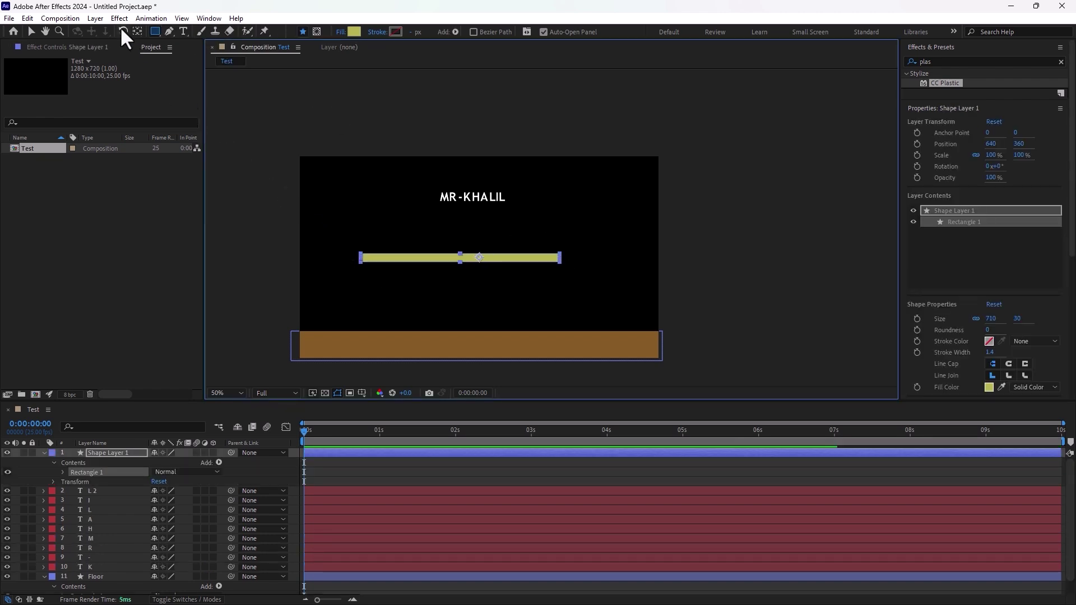
click(29, 30)
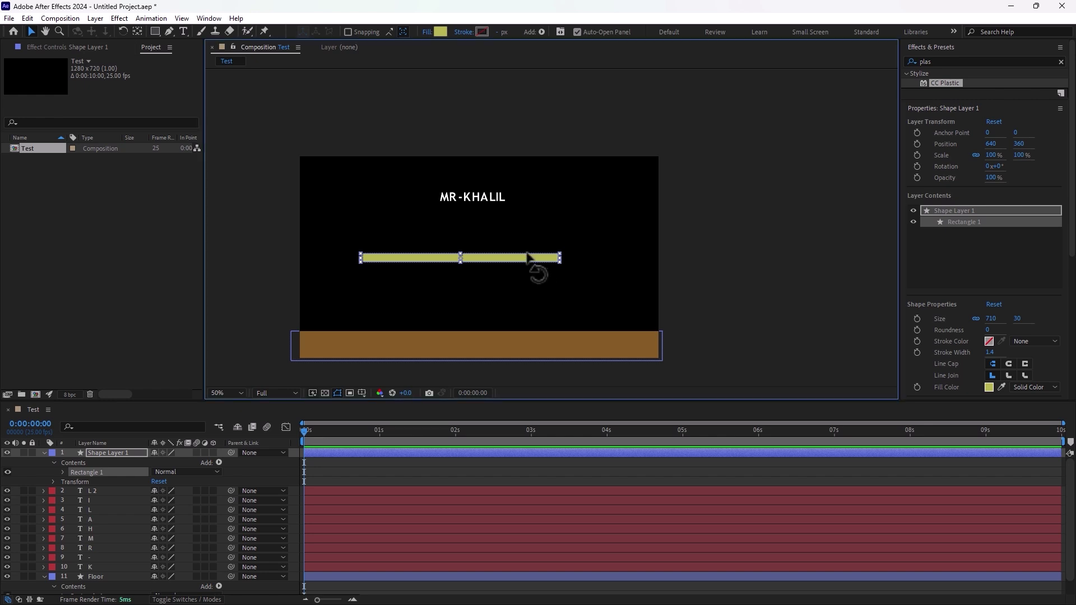
- Rotate the long bar so it rises to the right, and move it up beneath and beside the letters
key(w)
drag(530, 272, 574, 200)
key(v)
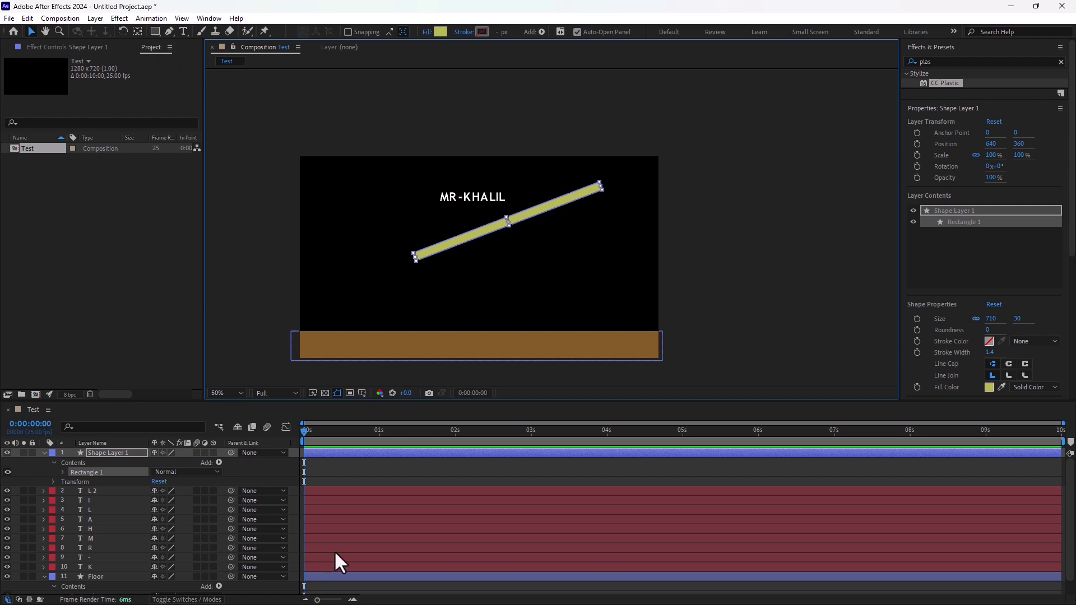
- Draw a second bar about 338 by 24 px on a new shape layer above the floor's left part, and tilt it down to the right
click(390, 474)
click(155, 32)
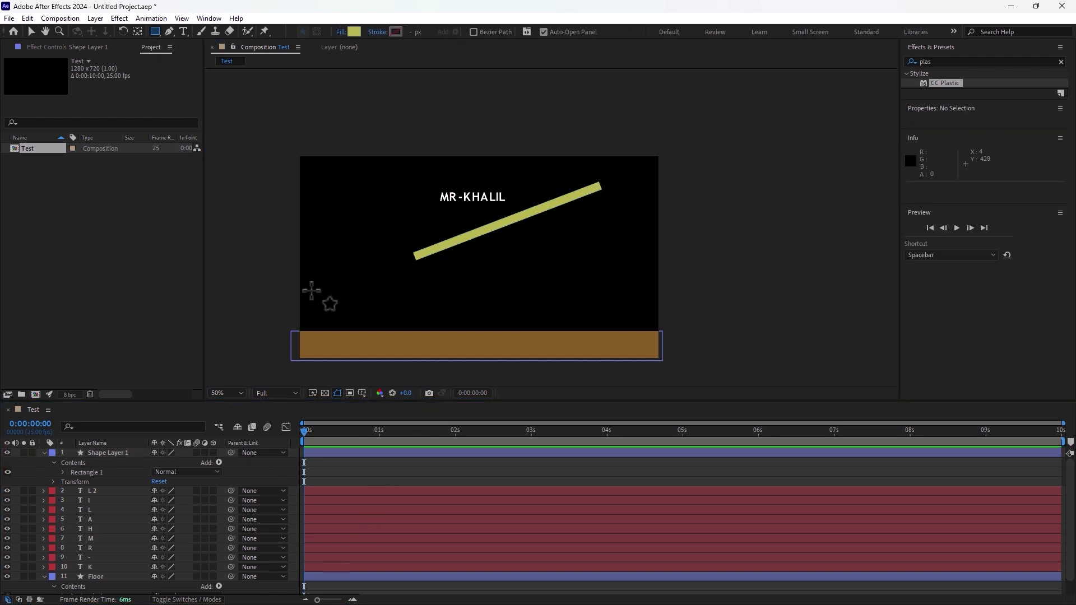
mouse_move(370, 287)
mouse_down()
mouse_move(441, 303)
mouse_move(464, 294)
mouse_move(449, 307)
mouse_move(413, 302)
mouse_move(430, 306)
mouse_up()
key(w)
key(v)
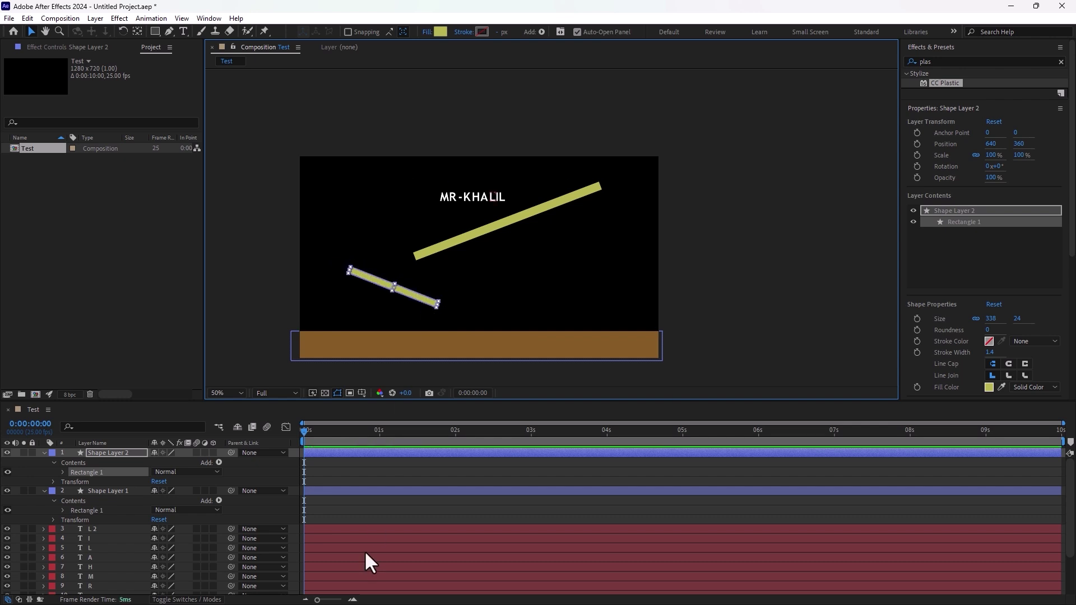
- Launch Newton 4 for the Test composition and set the floor and both bars to the Static body type
click(56, 18)
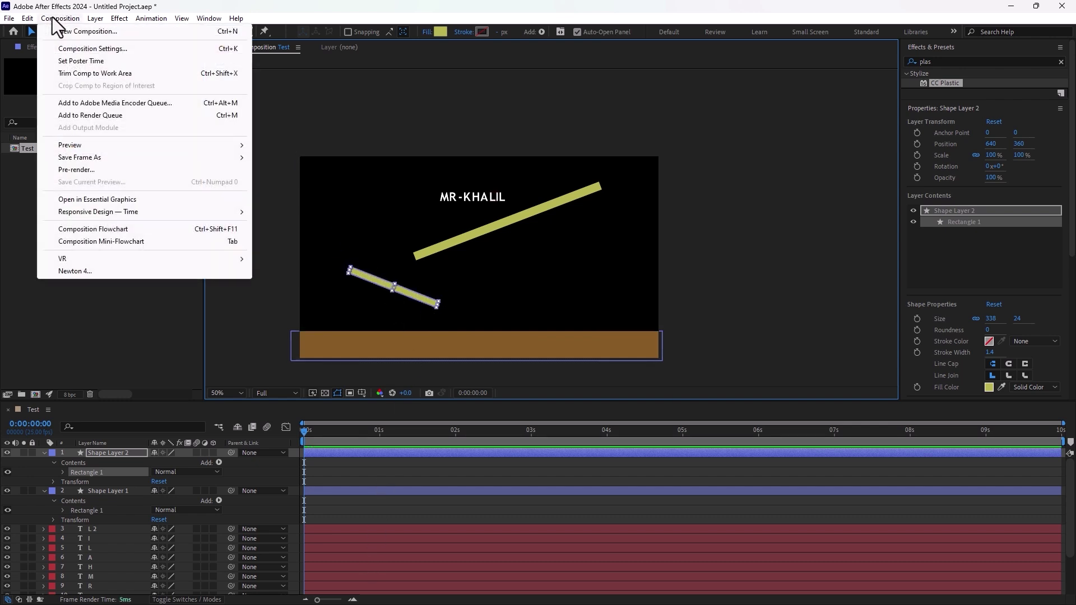
click(108, 270)
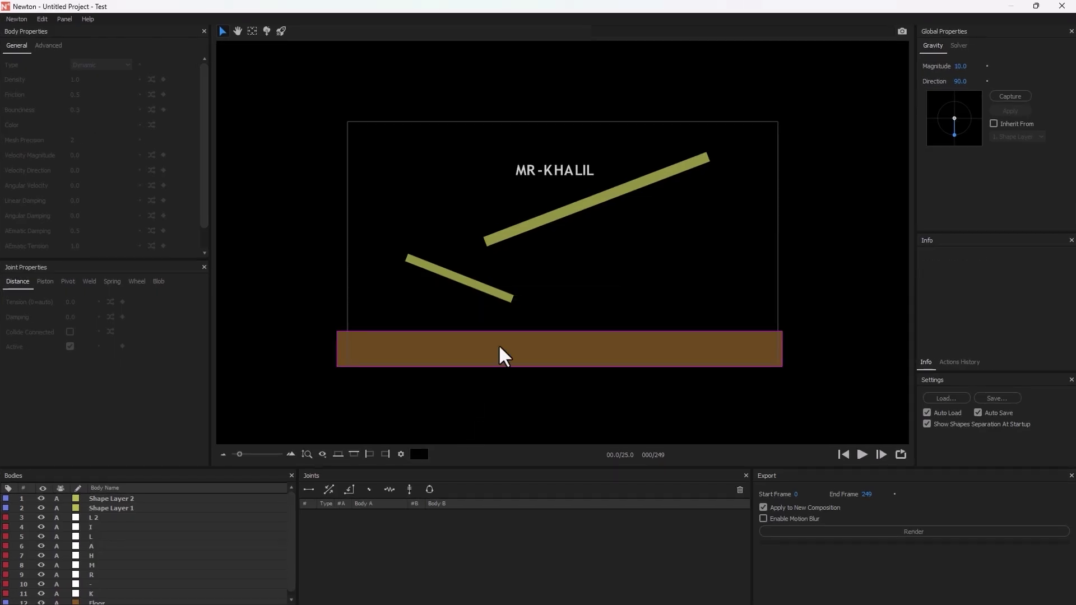
click(611, 340)
drag(673, 208, 343, 392)
click(117, 63)
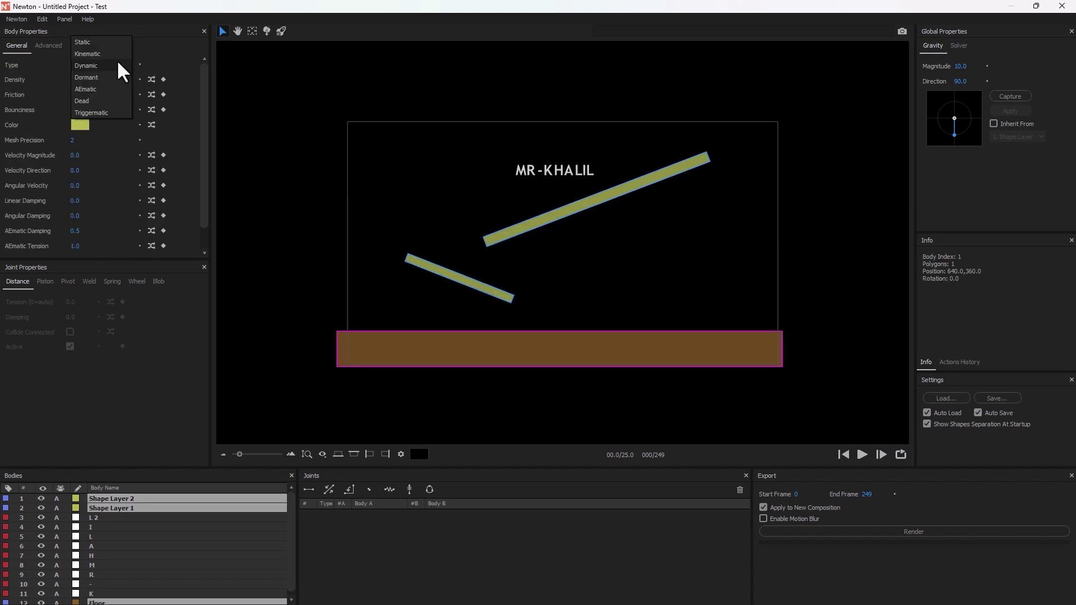
click(110, 43)
- Select all nine letter bodies and assign them the Dynamic type
drag(487, 139, 596, 182)
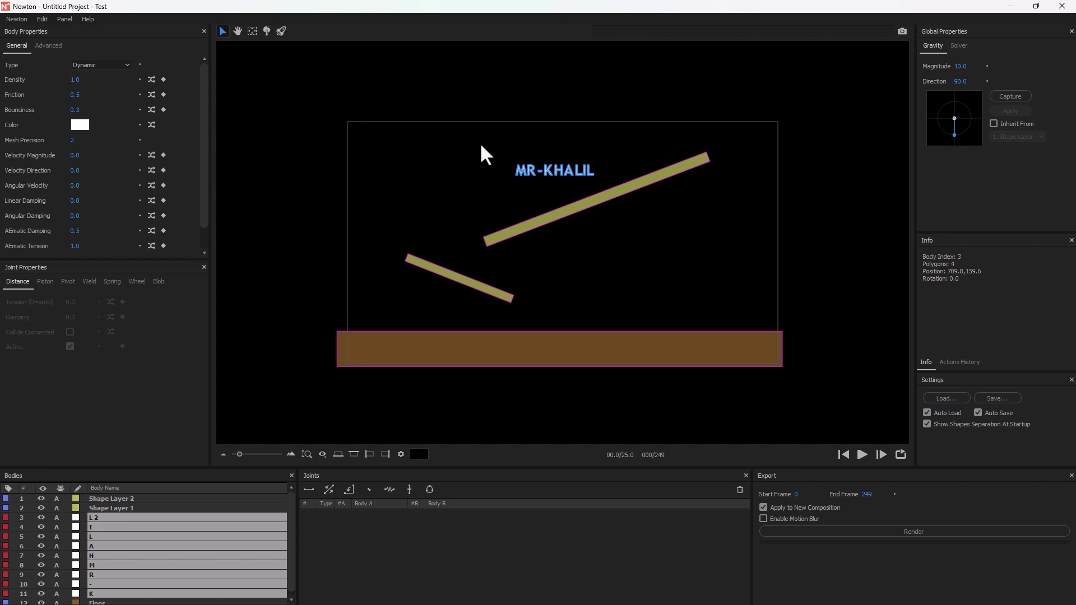
click(126, 64)
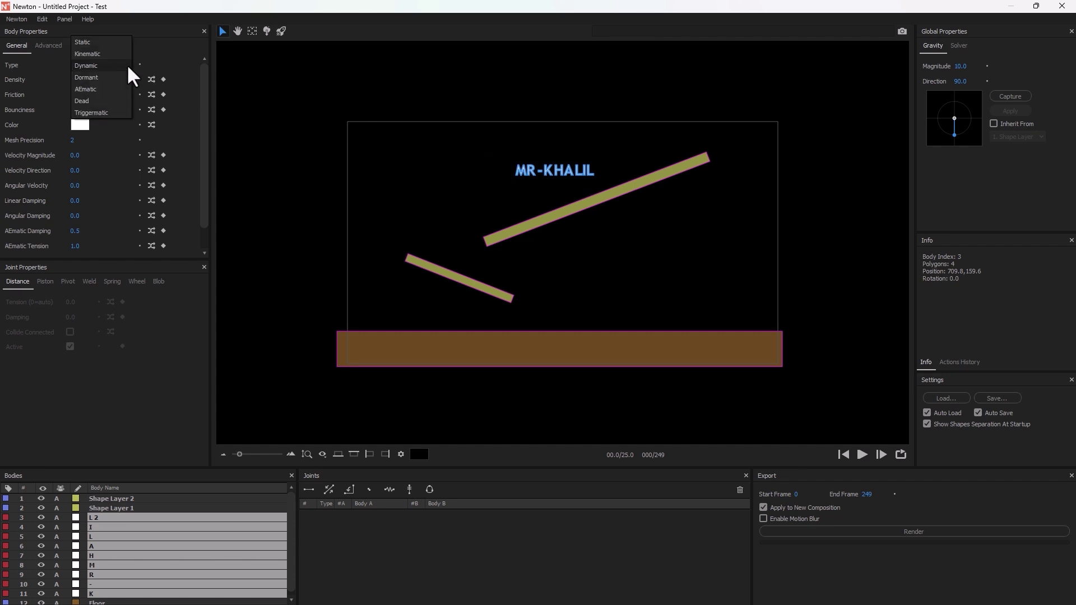
click(96, 63)
- Preview the simulation and render it to a new composition with motion blur enabled
click(860, 452)
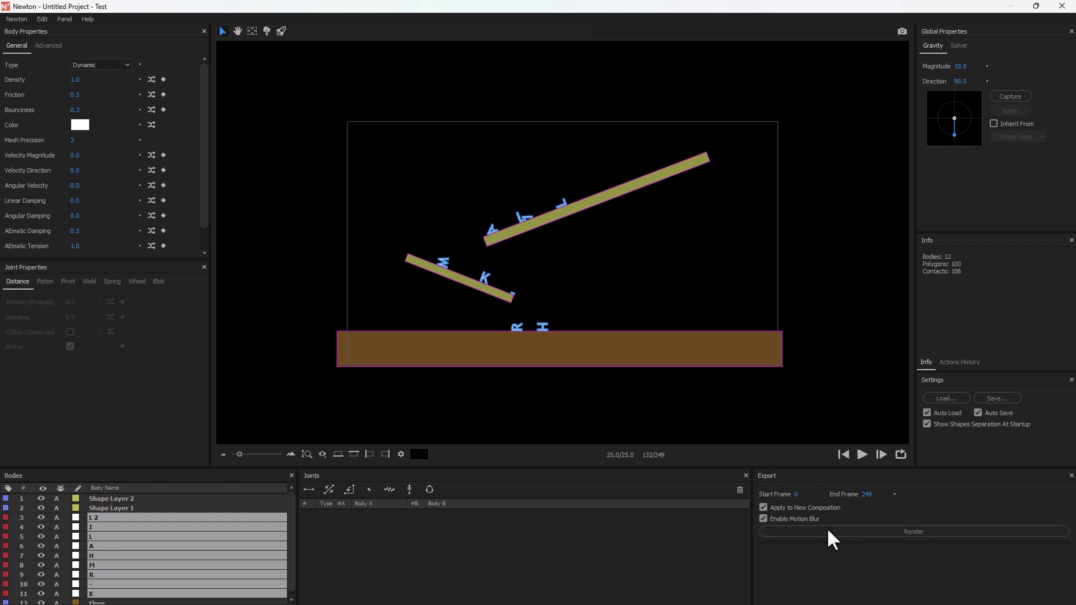
click(846, 531)
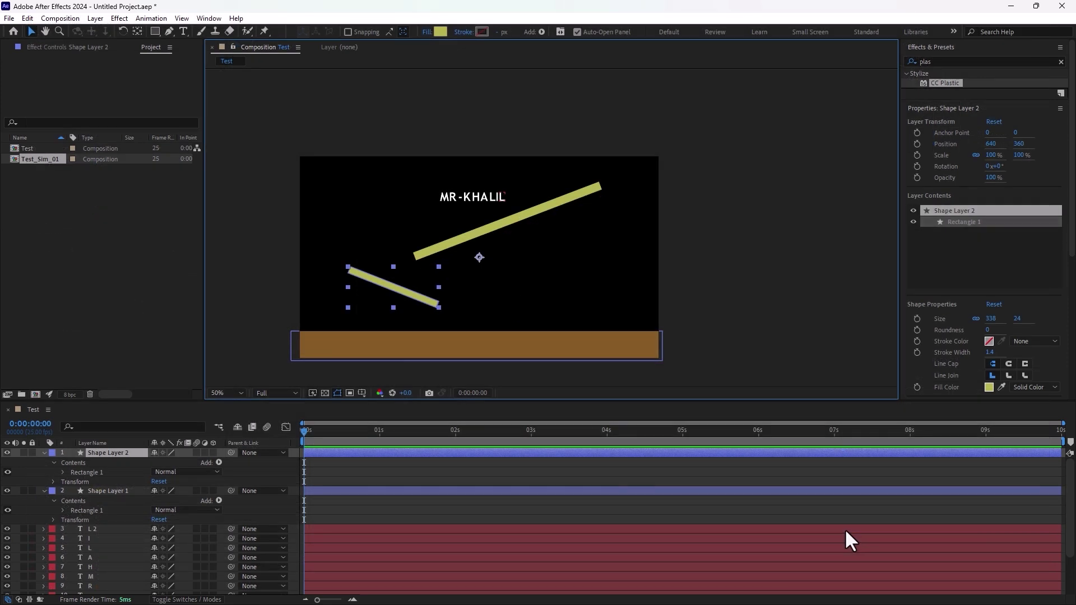
- Open the Test_Sim_01 composition and scrub through the letters' simulated fall
double_click(42, 161)
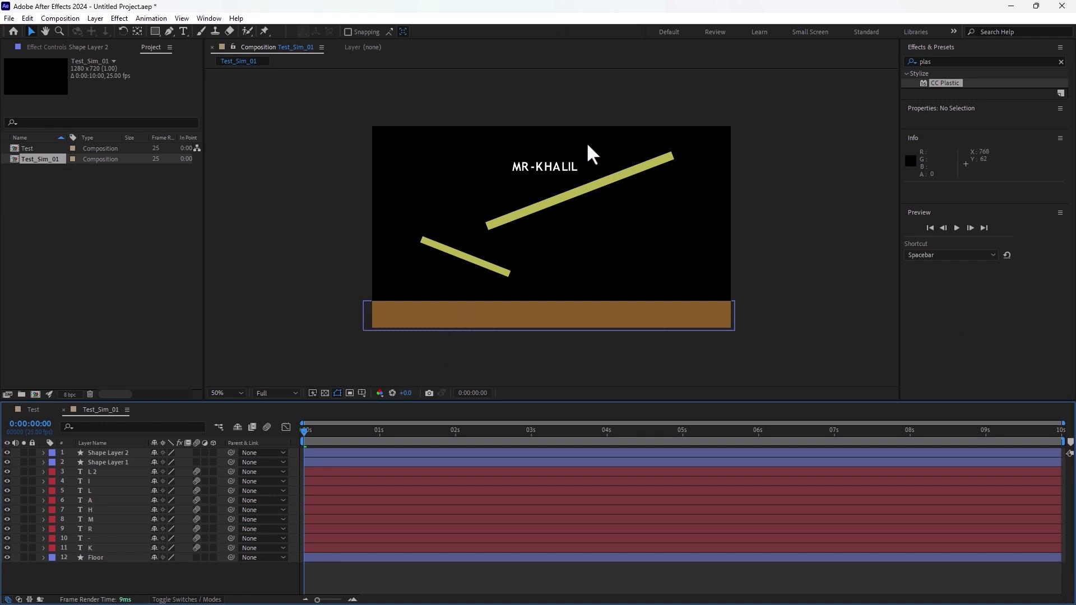
key(slash)
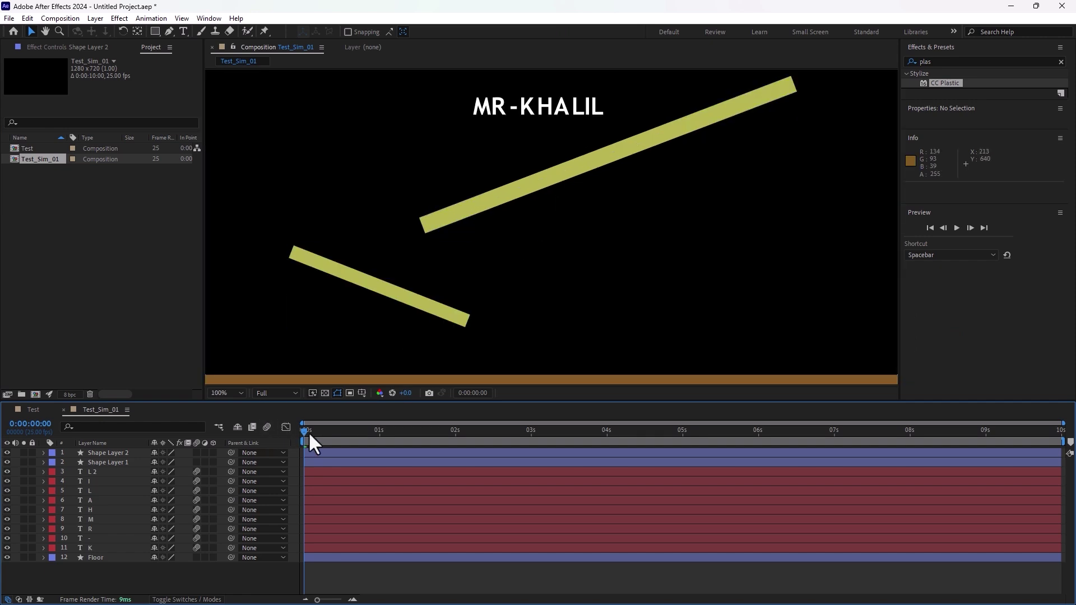
drag(309, 435, 757, 409)
drag(656, 444, 198, 466)
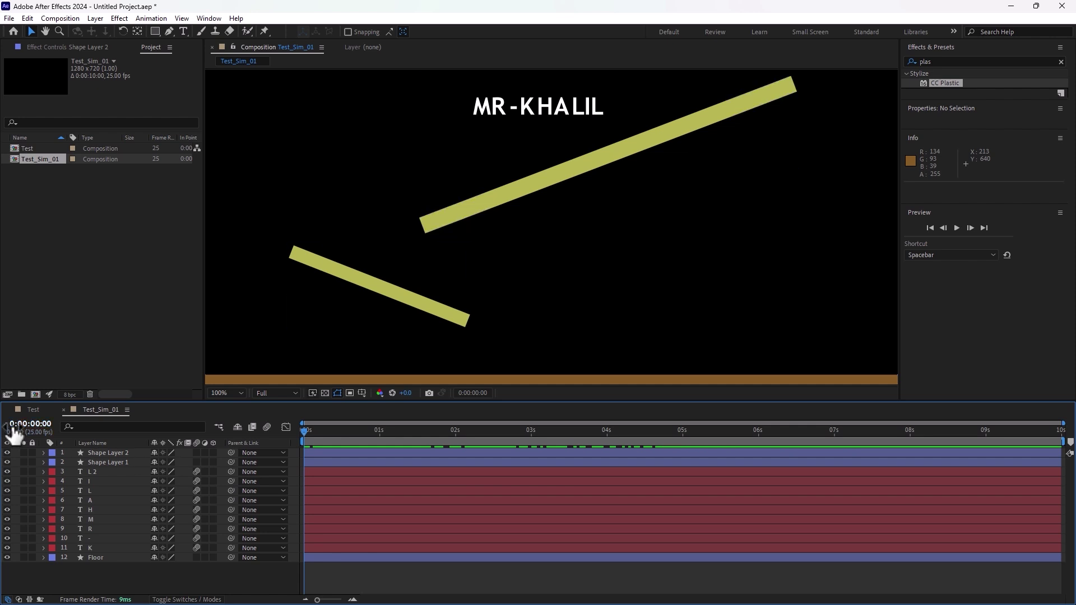
- Return to the Test composition and centre the anchor point of the short lower bar on its shape
click(32, 409)
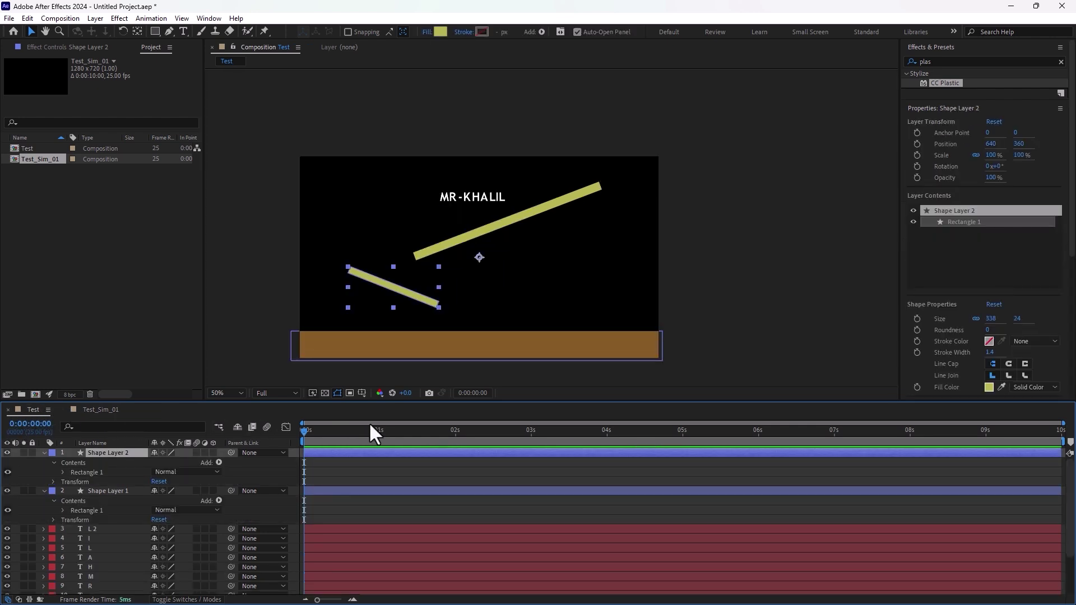
click(452, 477)
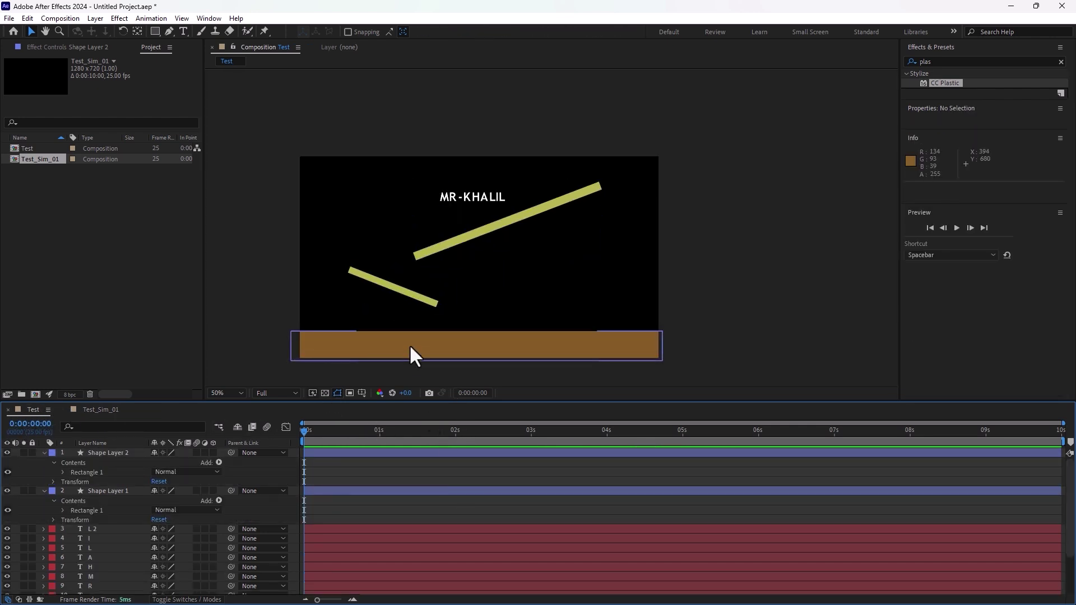
drag(385, 271, 462, 240)
scroll(459, 232, up, 2)
click(434, 281)
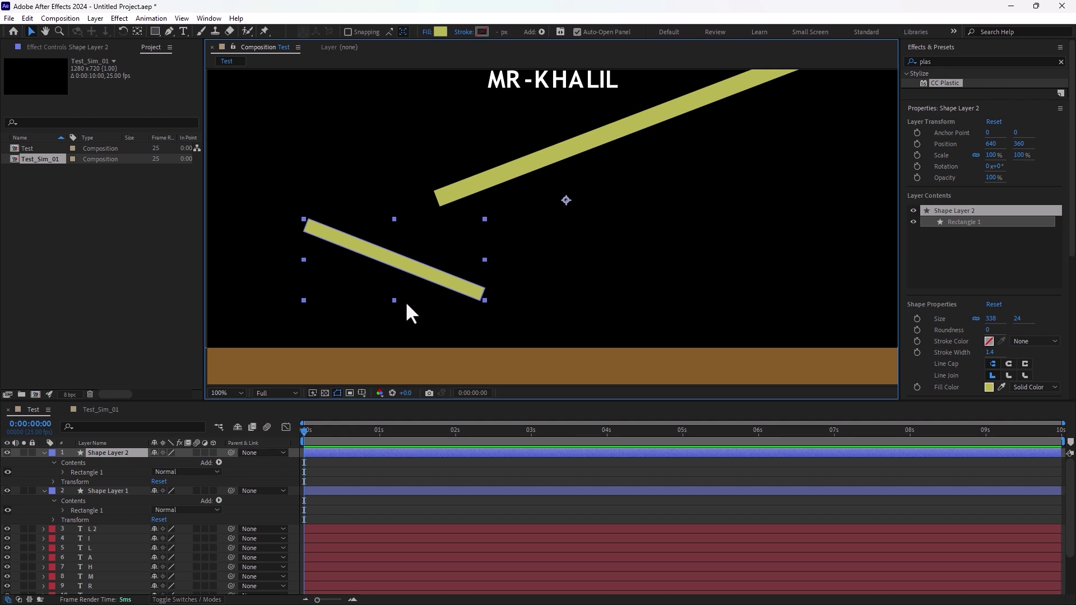
key(ctrl+alt+Home)
- Scale the short bar down to about 62.5 by 55.8% and rotate it to about 346.8°, nearly horizontal
key(w)
mouse_move(454, 305)
mouse_down()
mouse_move(412, 343)
mouse_move(440, 327)
mouse_move(441, 300)
mouse_up()
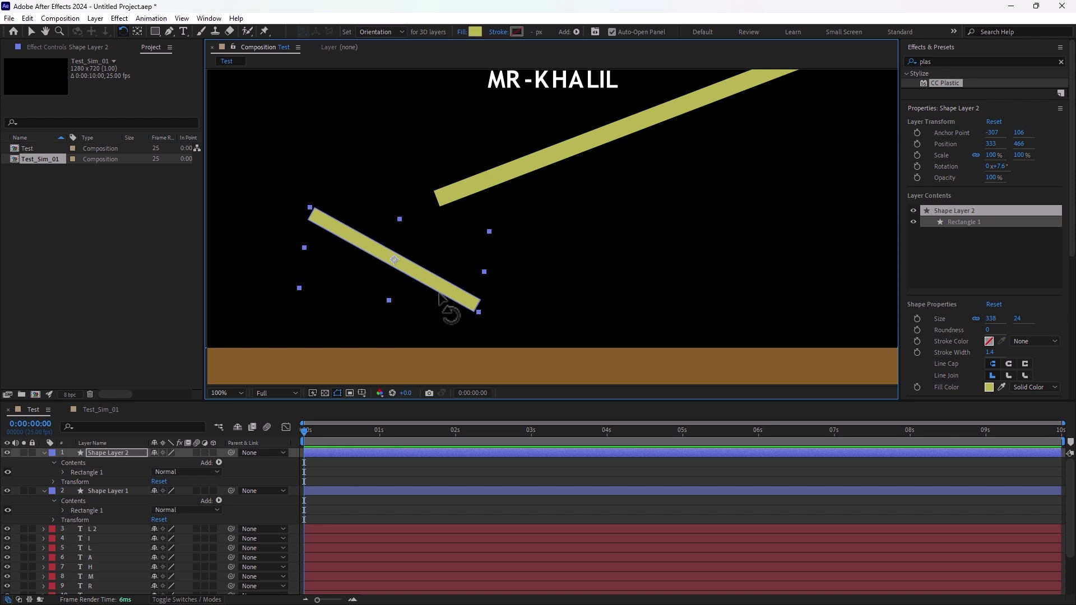
key(v)
drag(481, 270, 469, 261)
drag(465, 310, 463, 266)
key(w)
key(v)
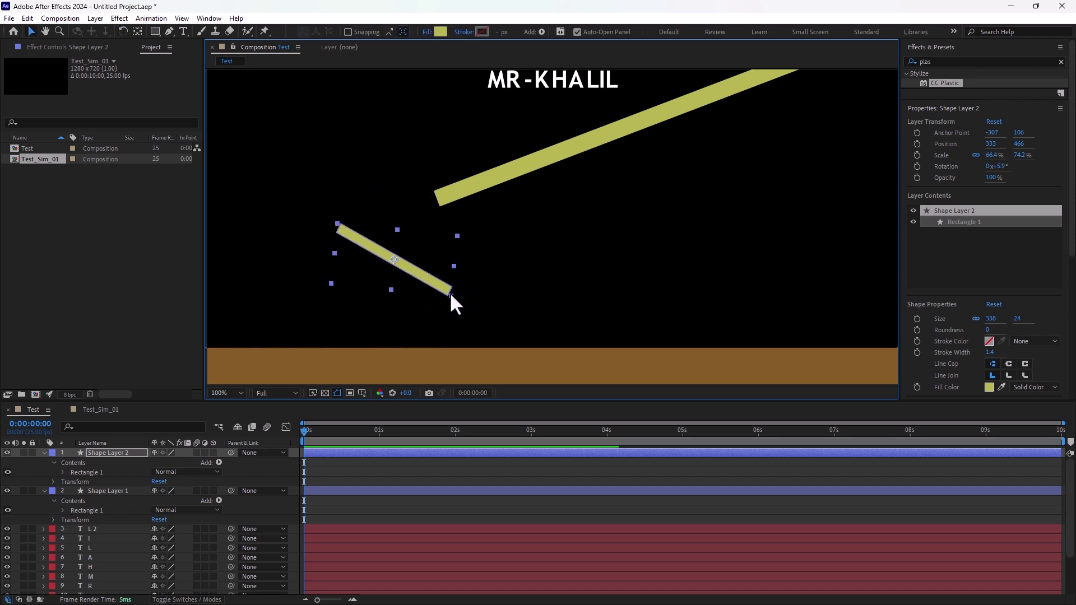
drag(449, 292, 569, 295)
key(w)
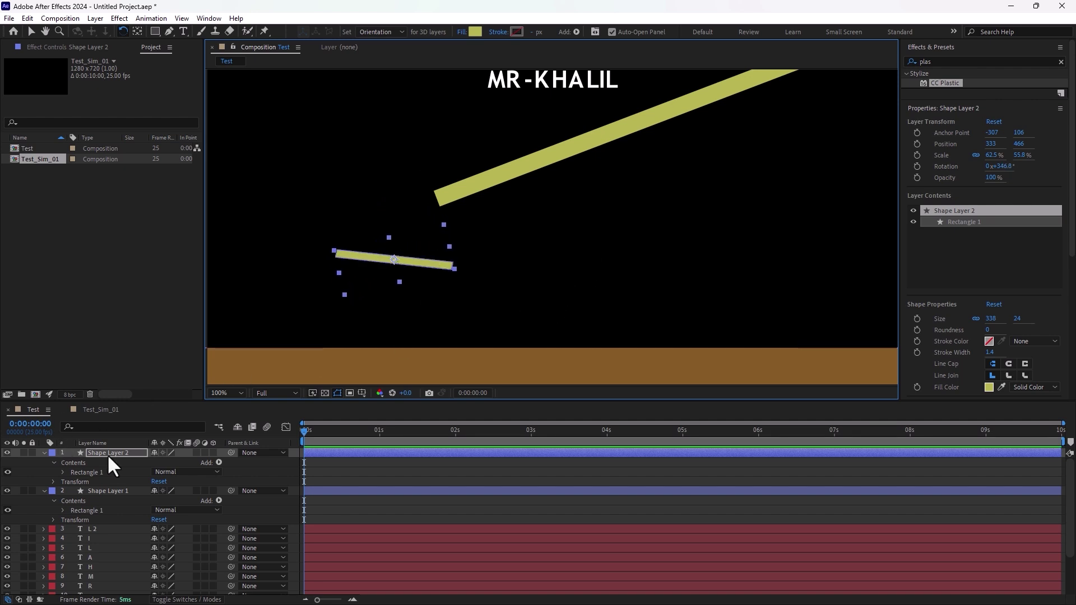
- Keyframe the short bar's rotation at the first frame and set it to 5 revolutions at 0:00:09:24
key(r)
click(72, 462)
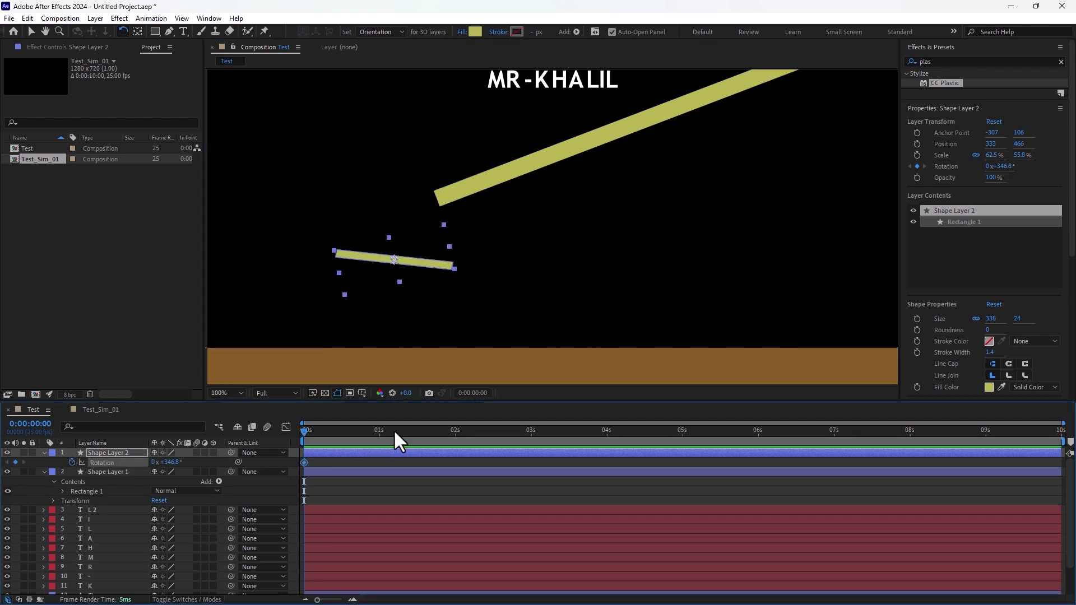
drag(394, 429, 1062, 431)
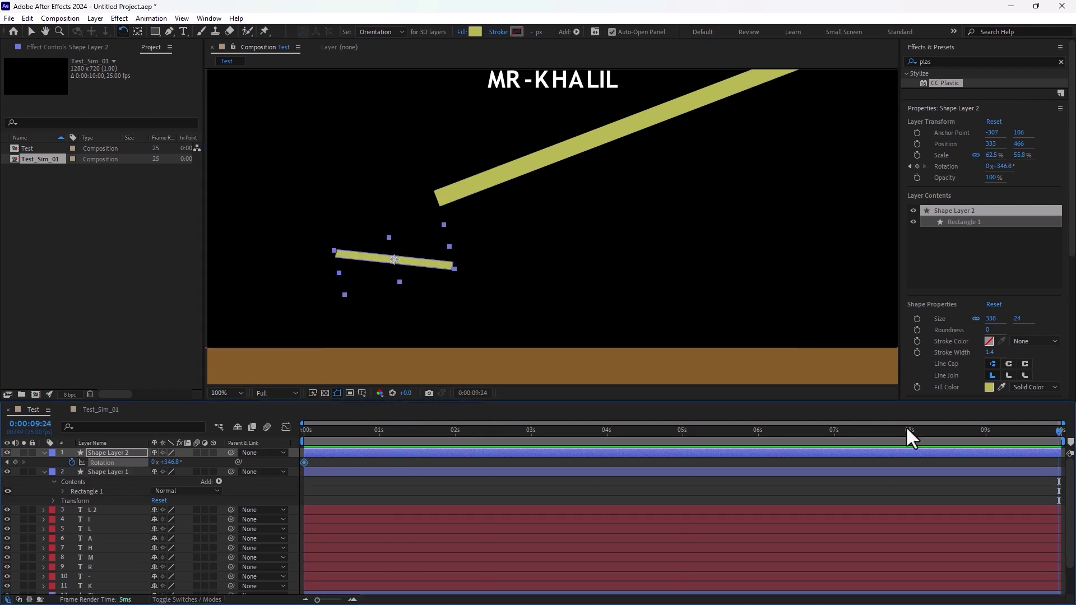
click(153, 461)
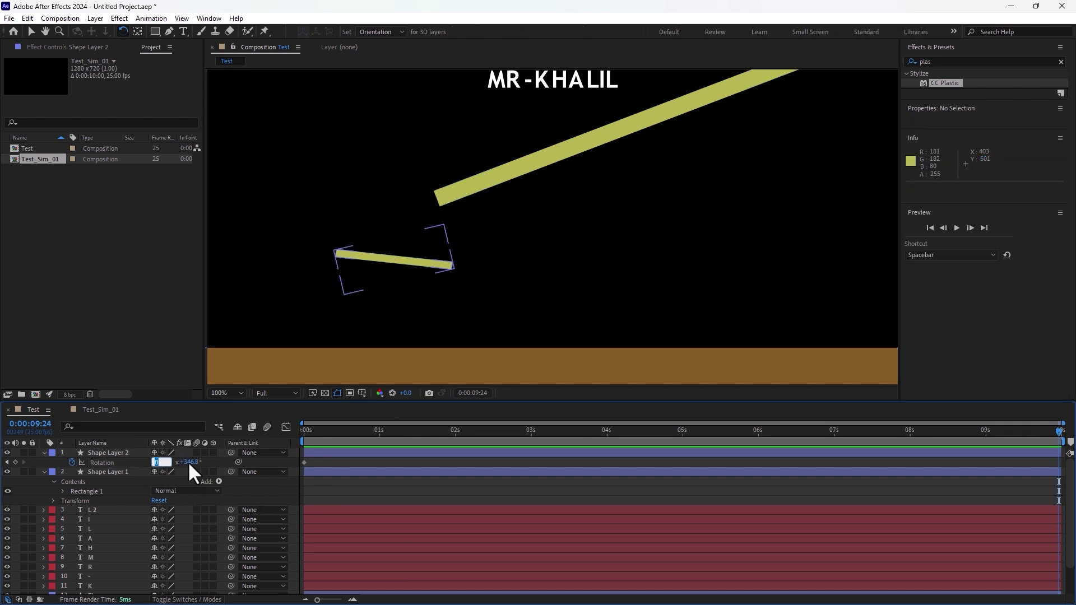
key(Return)
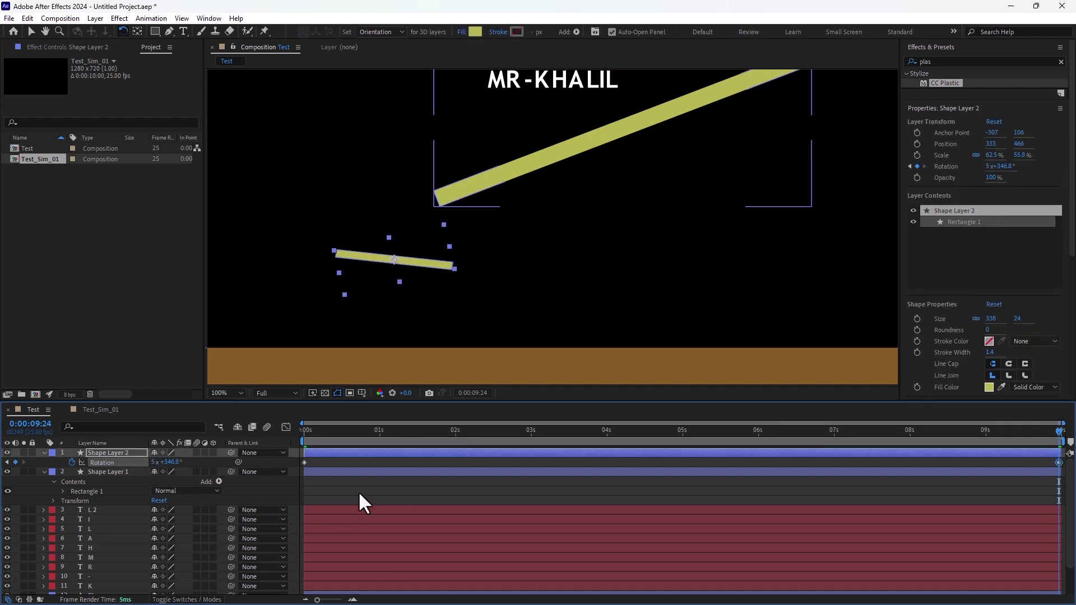
- Play back the composition to check how the short bar spins
click(359, 491)
key(space)
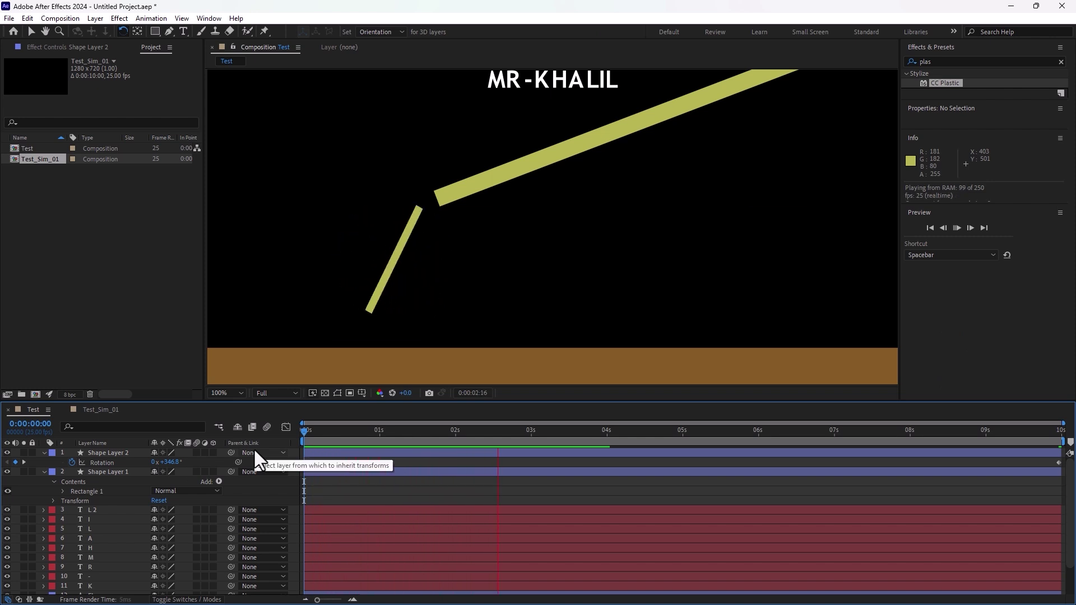
key(space)
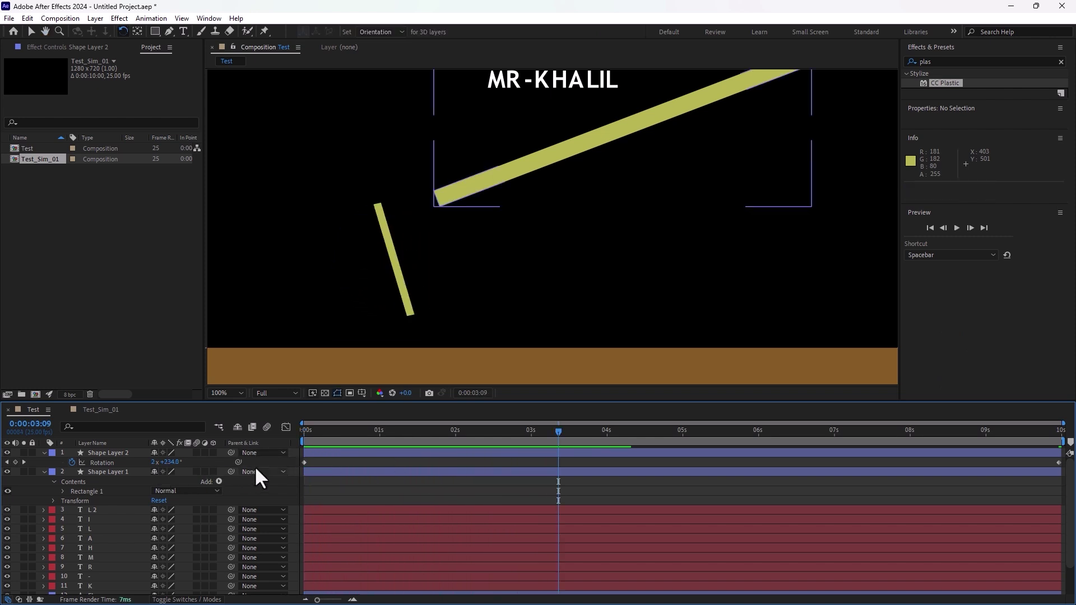
- Set the short bar's rotation at 0:00:09:24 to 101 revolutions and preview the spin
drag(420, 440, 1060, 442)
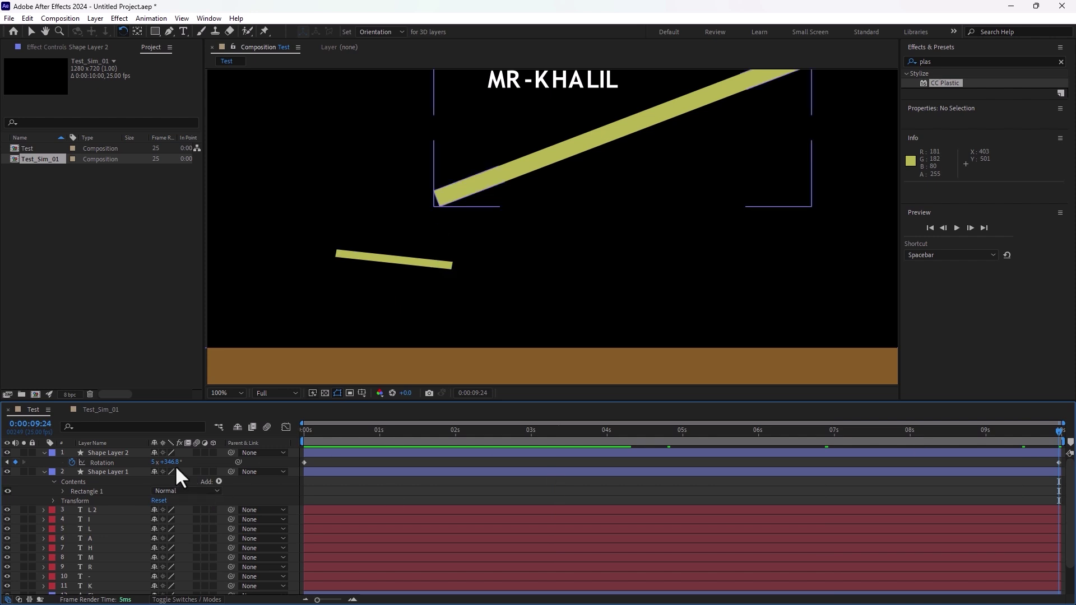
click(176, 470)
click(155, 462)
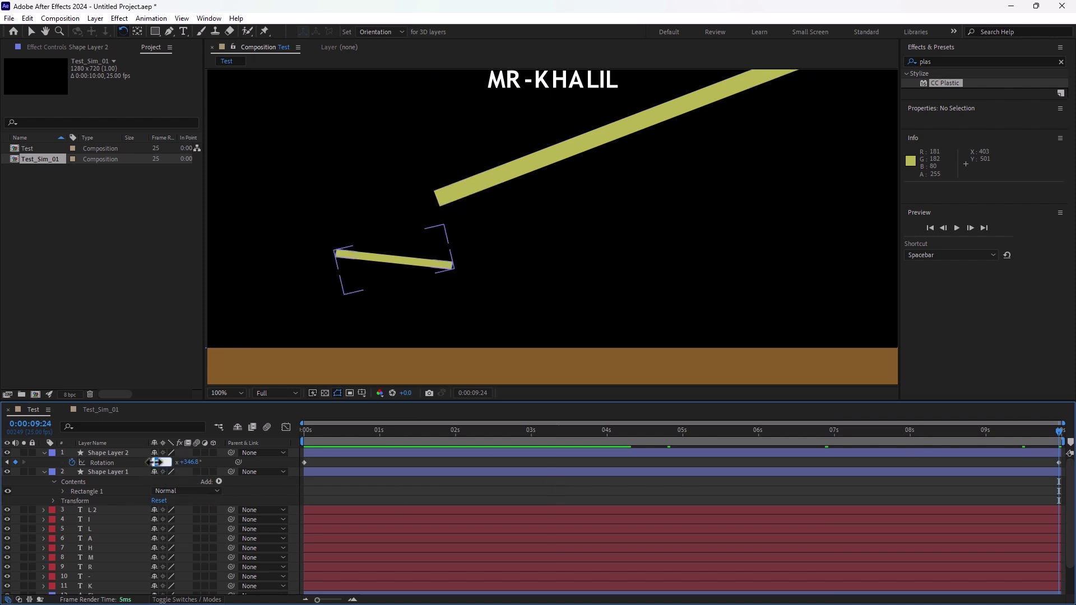
text(101)
key(Return)
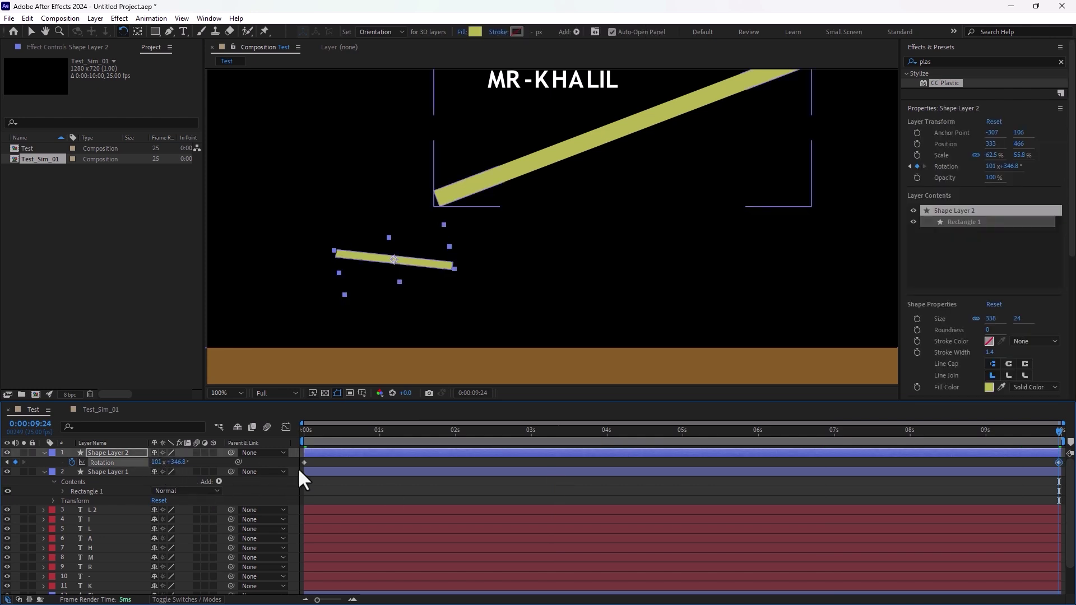
click(356, 437)
key(space)
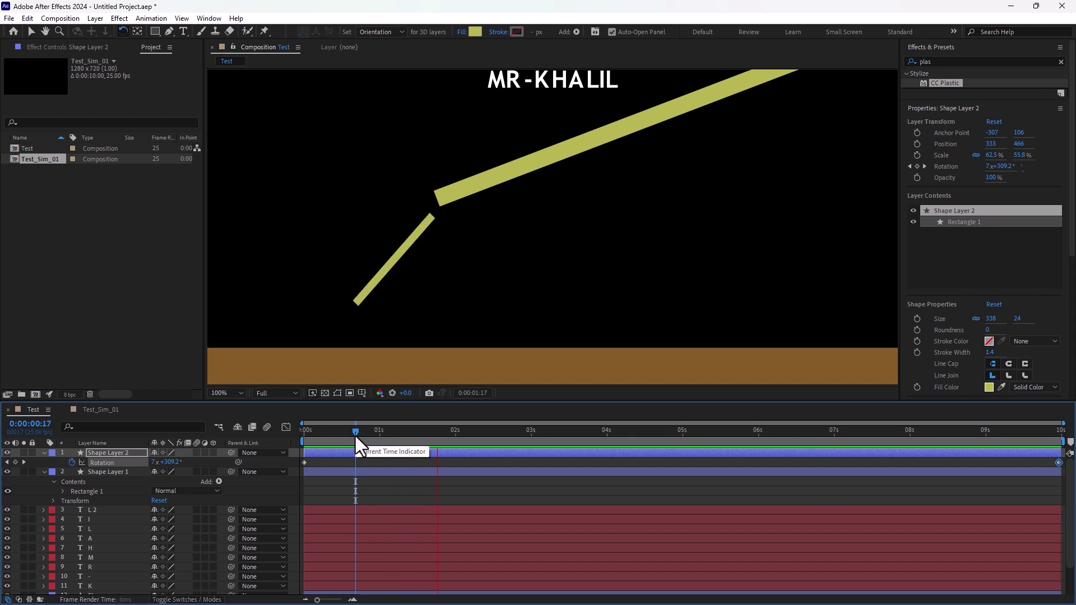
key(space)
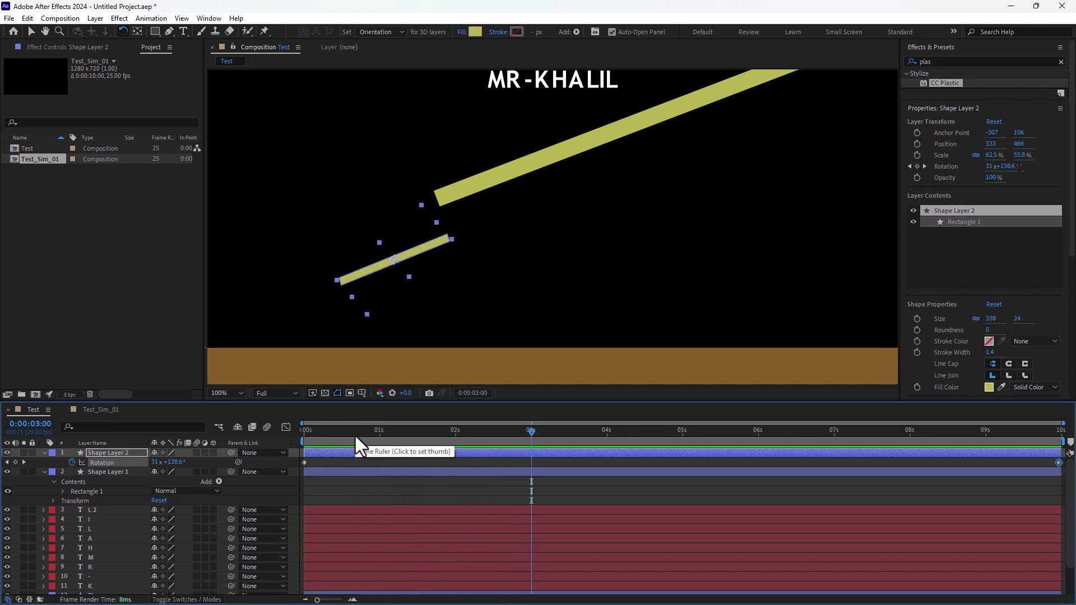
- Set the short bar's rotation at 0:00:09:24 to 10 revolutions and preview the spin
click(379, 433)
drag(388, 438, 1060, 436)
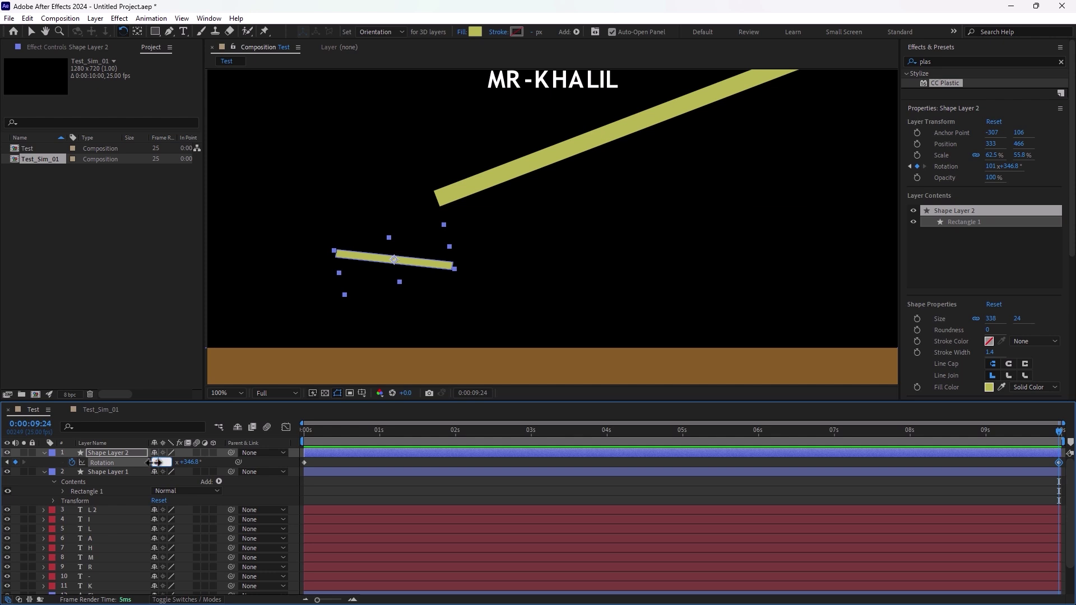
drag(154, 463, 174, 462)
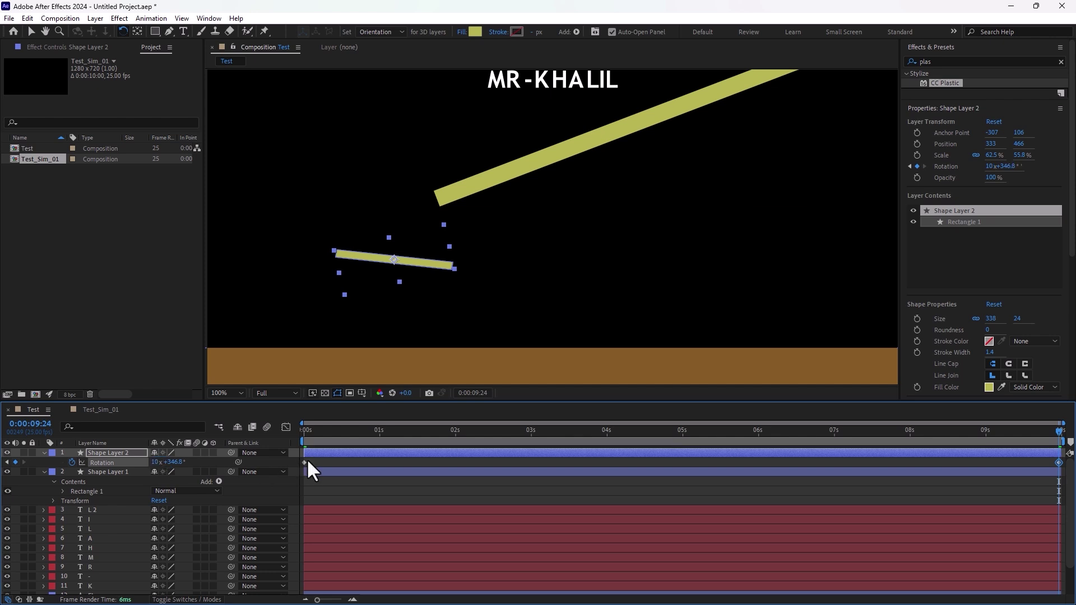
click(321, 437)
key(space)
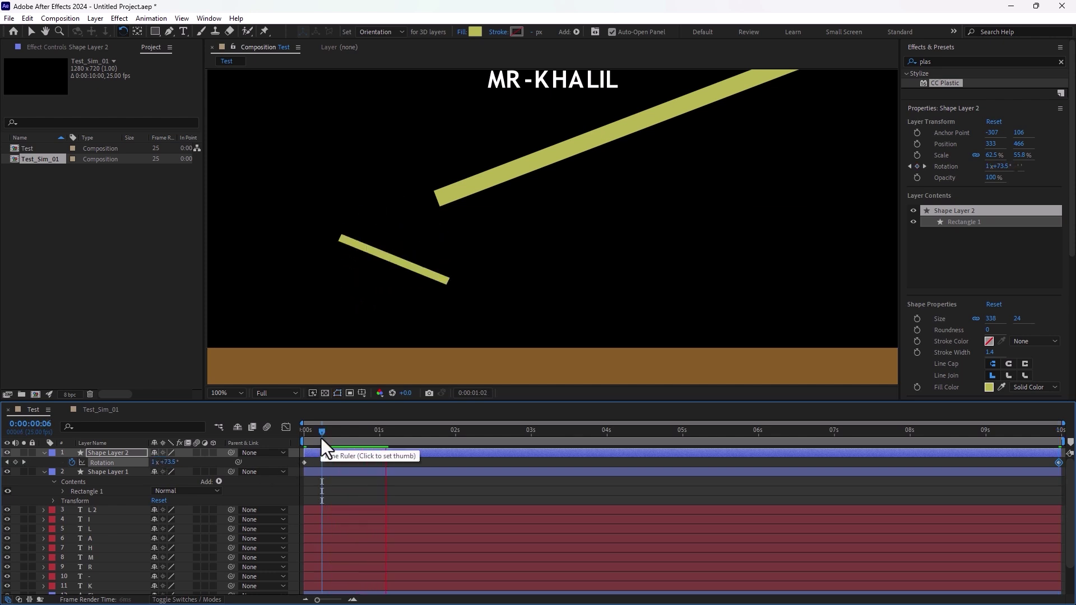
key(space)
- Send all composition layers to Newton 4, play the simulation and return to After Effects
key(comma)
key(comma)
key(ctrl+a)
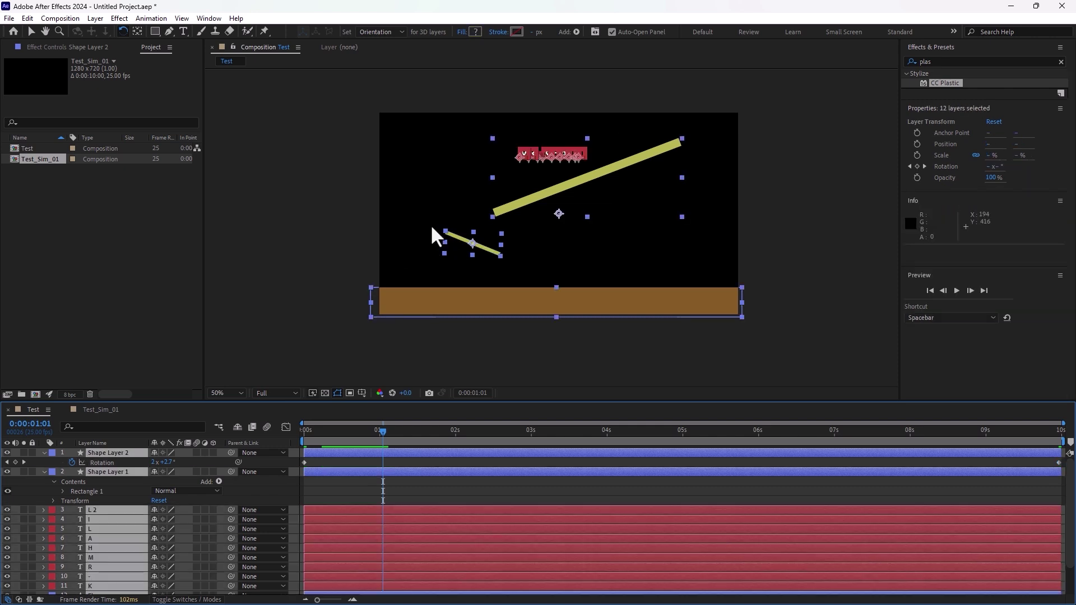
click(60, 18)
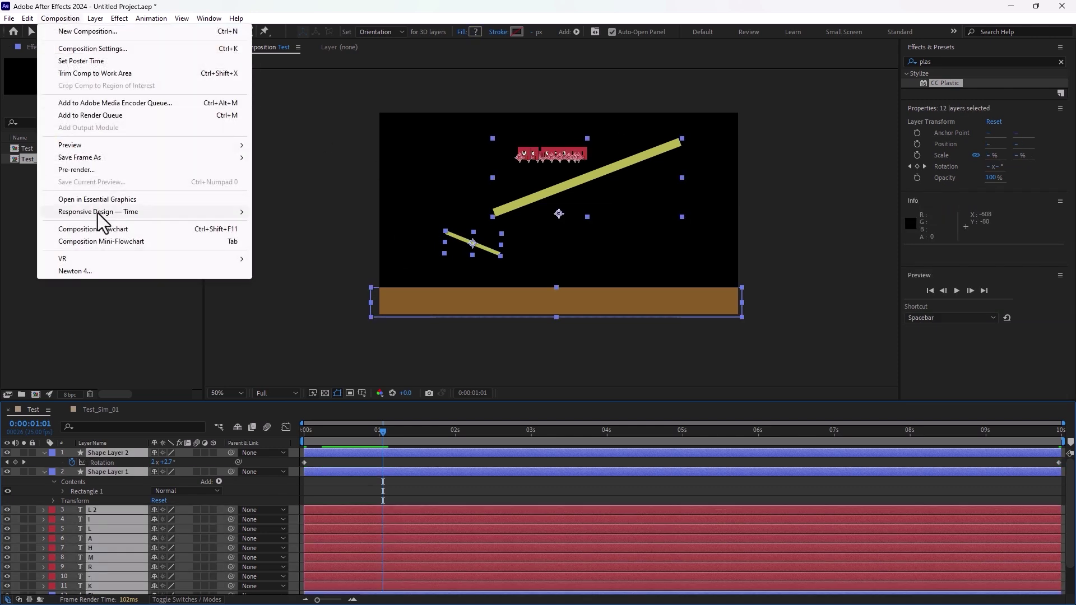
click(106, 268)
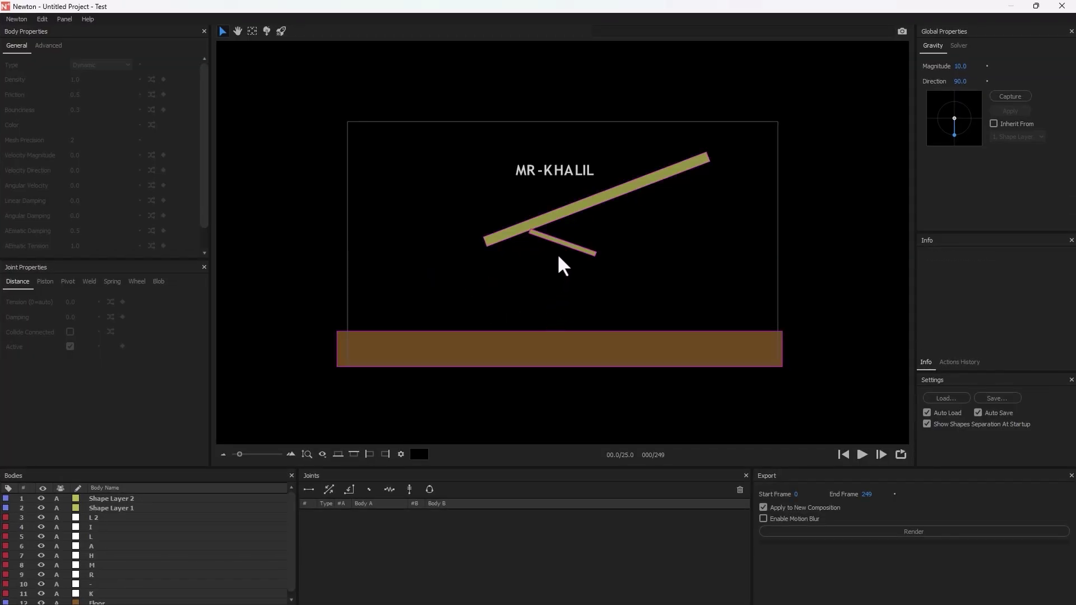
click(864, 458)
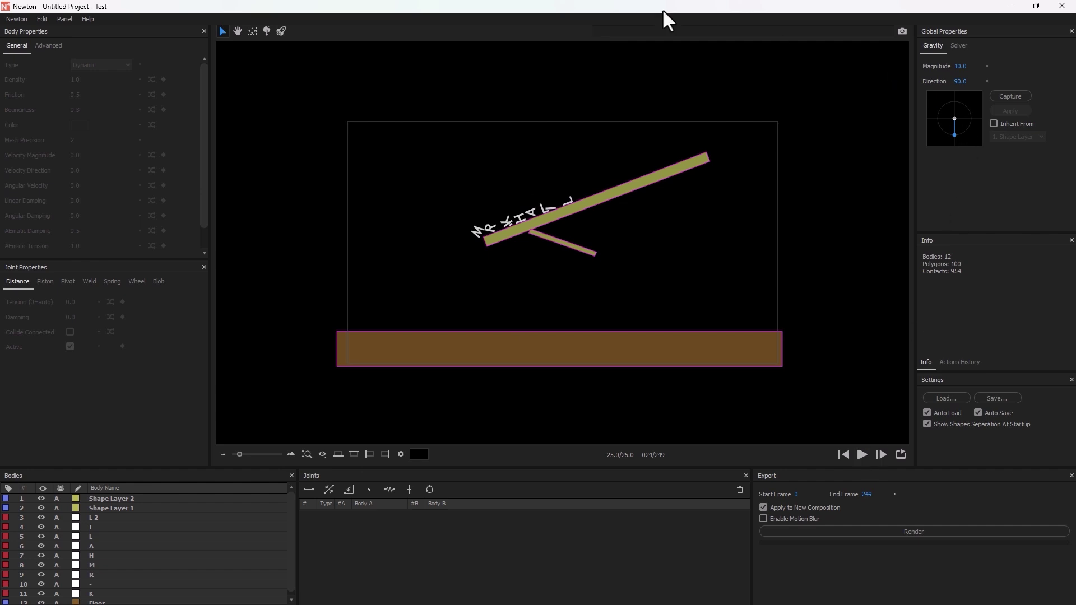
click(1062, 6)
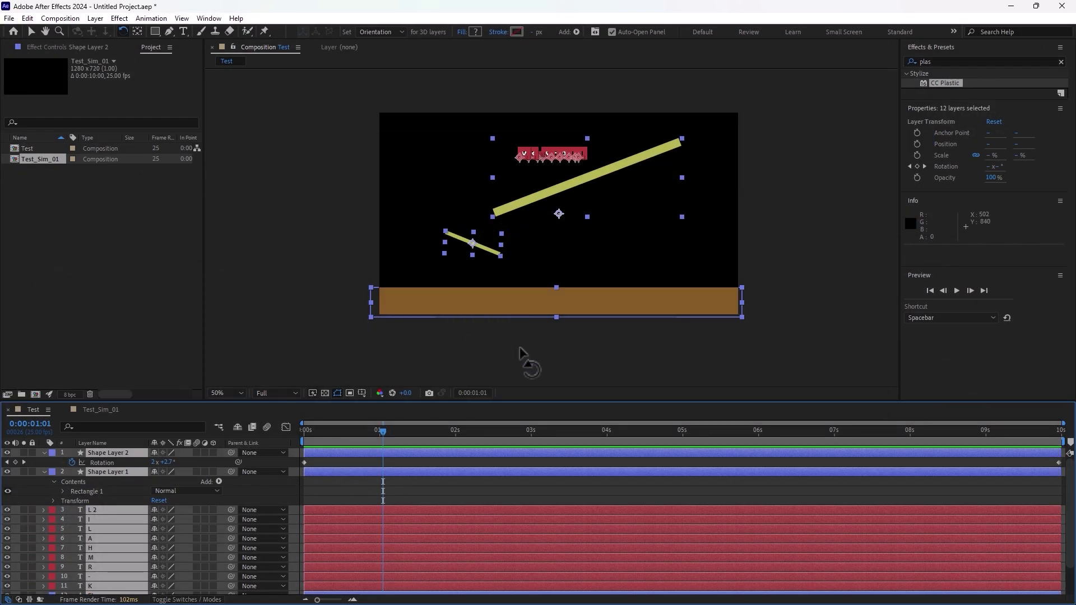
- Deselect all layers and scrub the timeline to 0:00:02:06 to check the short bar's spin
click(32, 32)
click(504, 264)
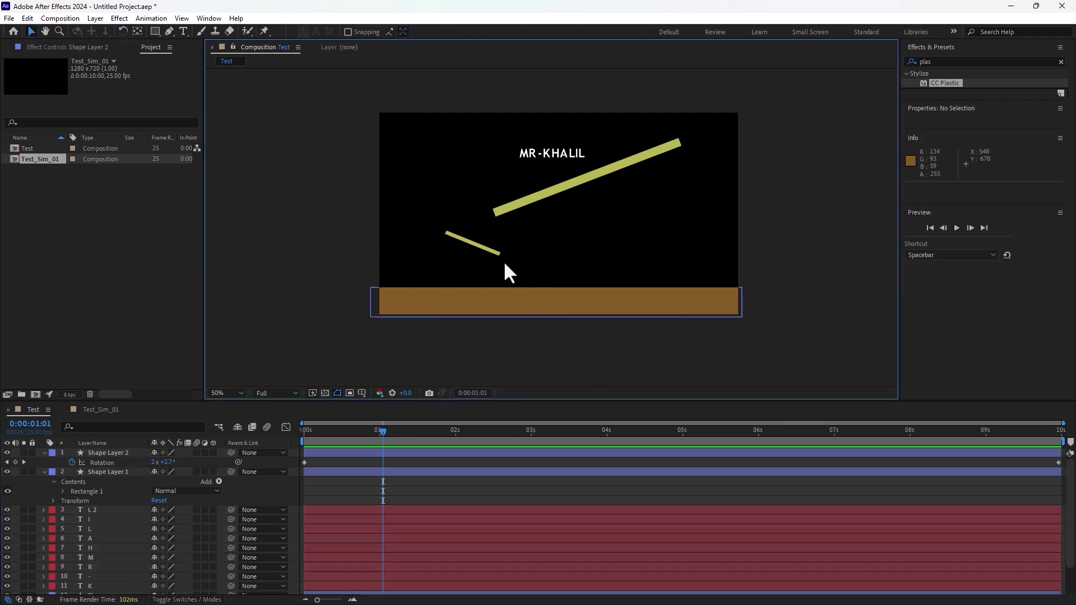
scroll(483, 220, up, 2)
drag(323, 432, 475, 406)
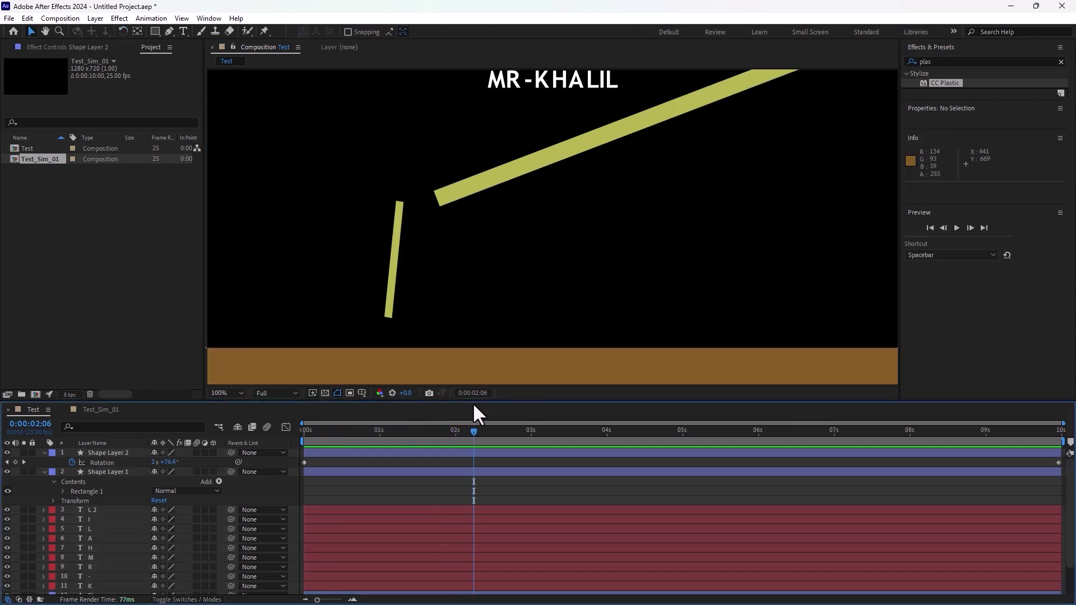
- Open all layers in Newton 4, move the short bar to about 373, 467 and set its body type to Kinematic
key(ctrl+a)
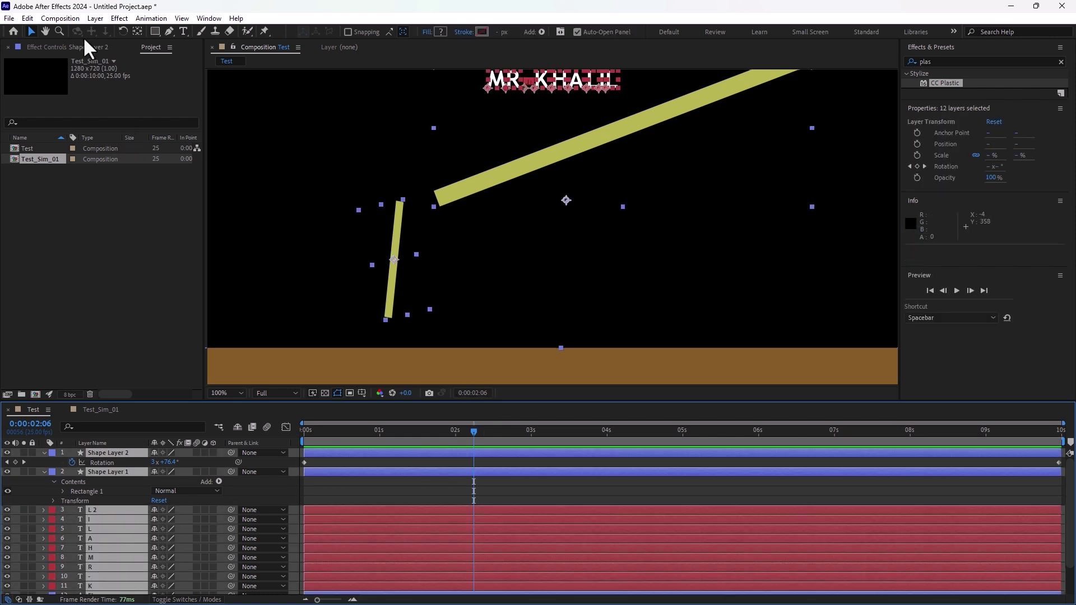
click(60, 18)
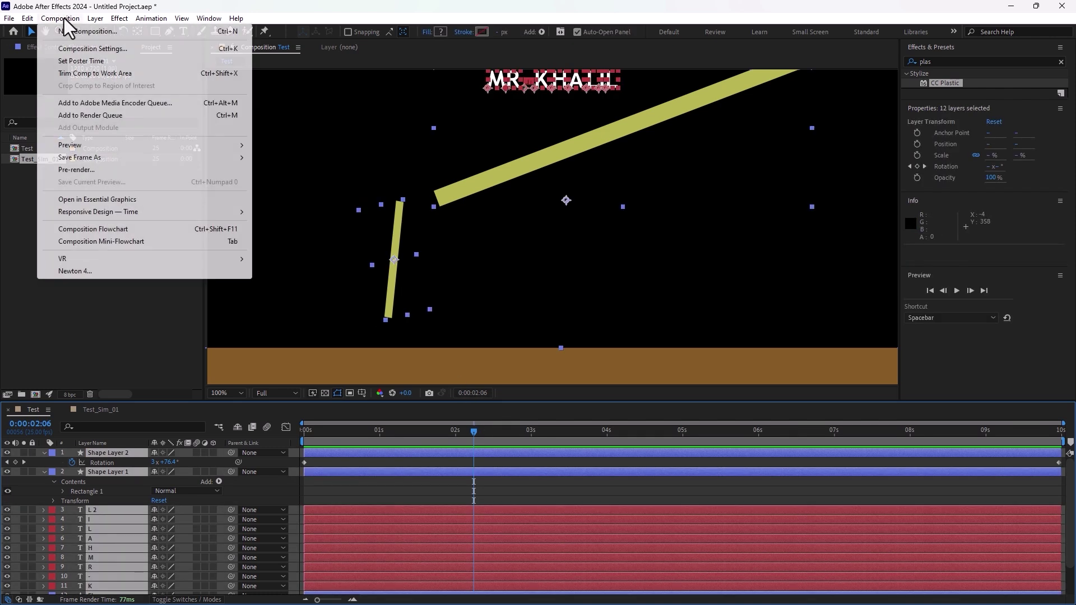
click(103, 271)
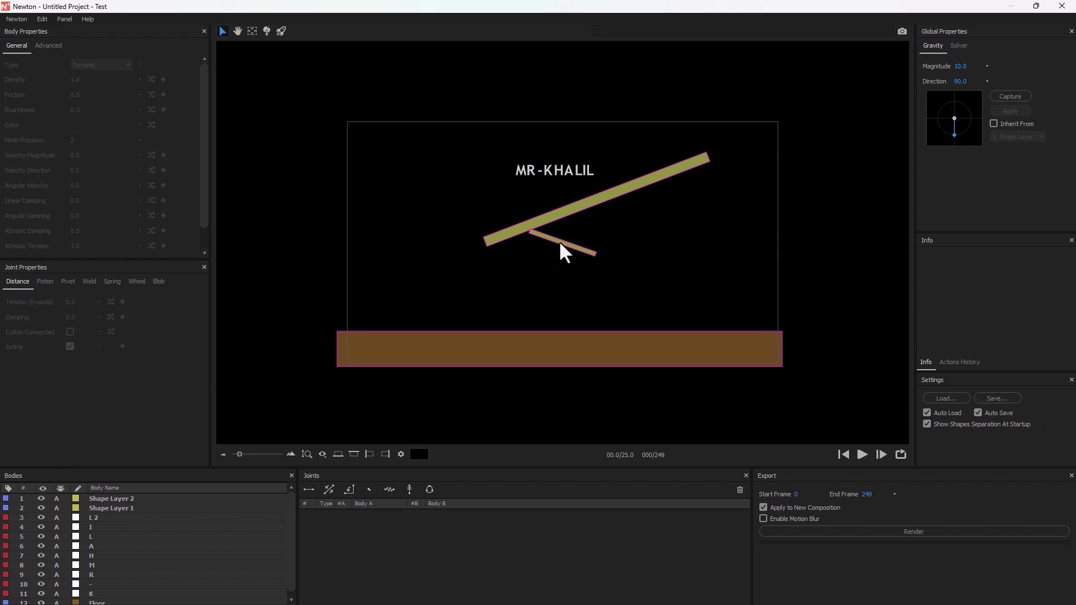
click(560, 244)
drag(560, 244, 471, 280)
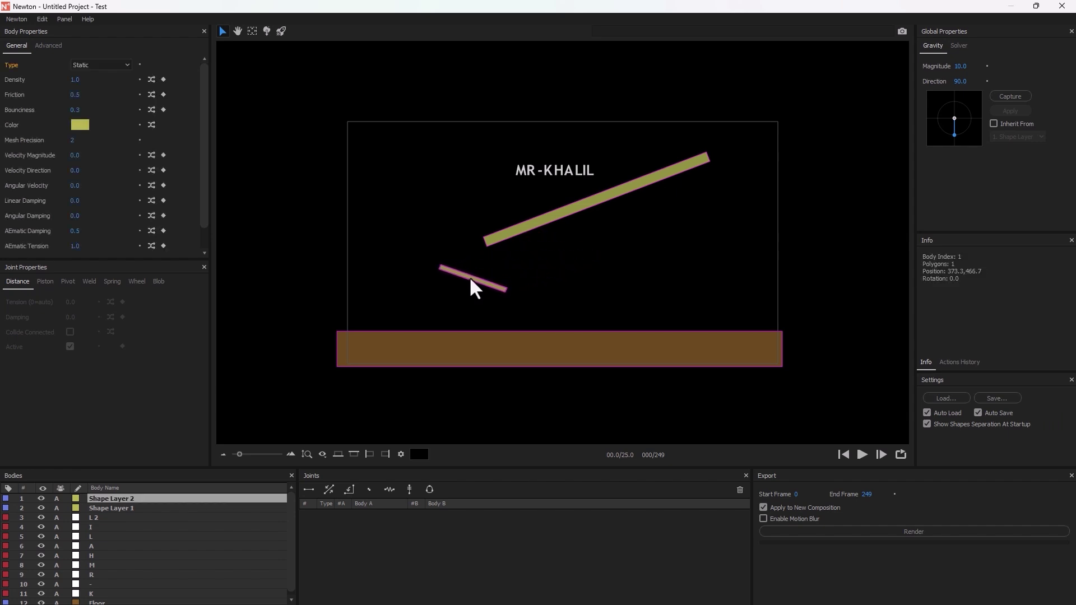
click(80, 64)
click(89, 78)
- Check the body type of the long bar and floor, set the letters to Dynamic and play the simulation
drag(634, 407, 576, 196)
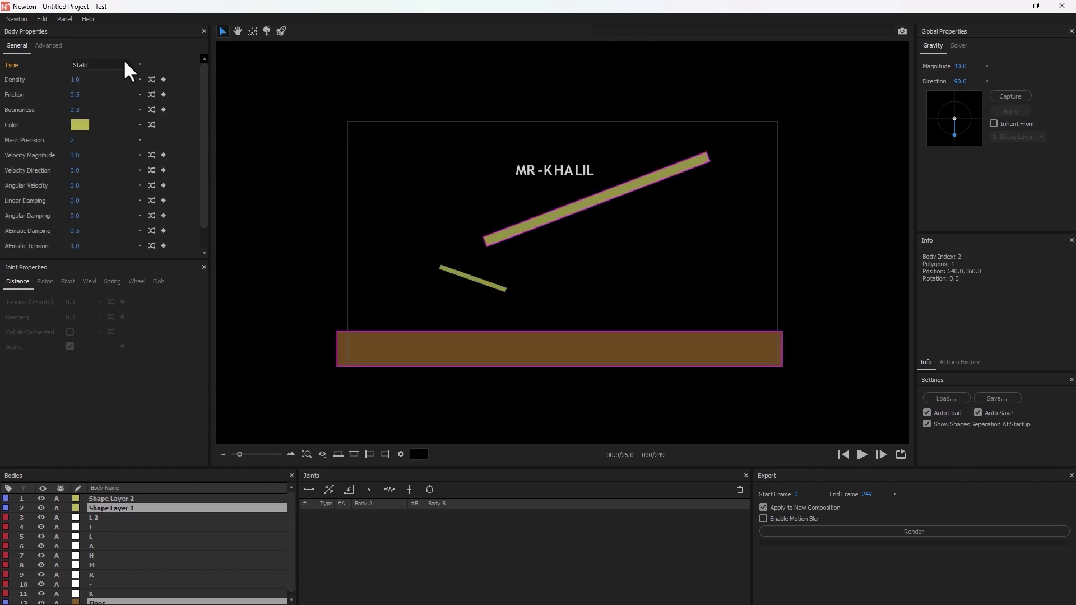
drag(496, 157, 603, 180)
click(102, 66)
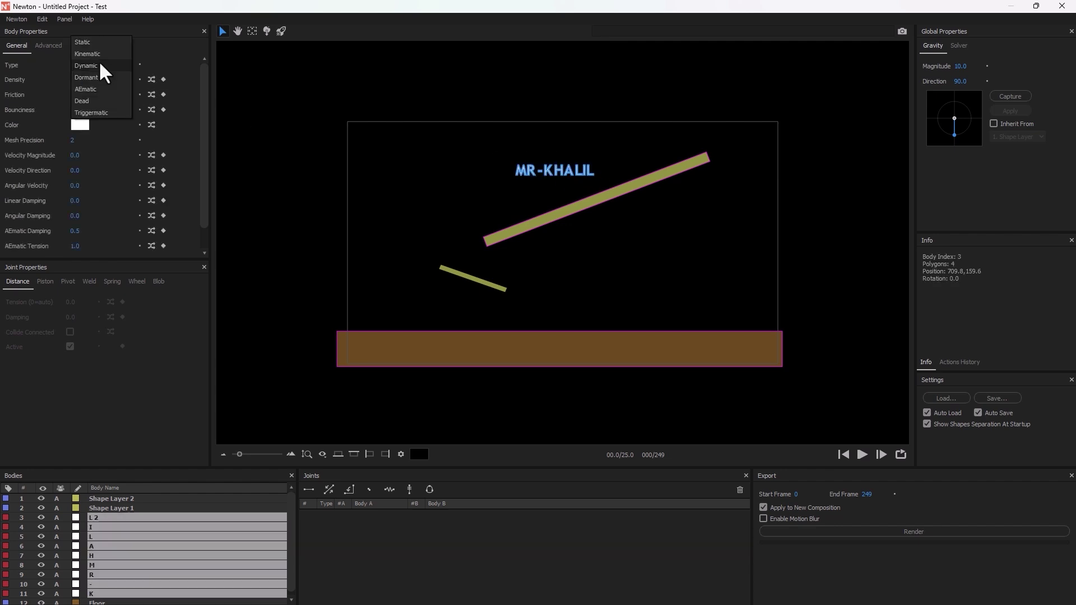
click(98, 61)
click(862, 454)
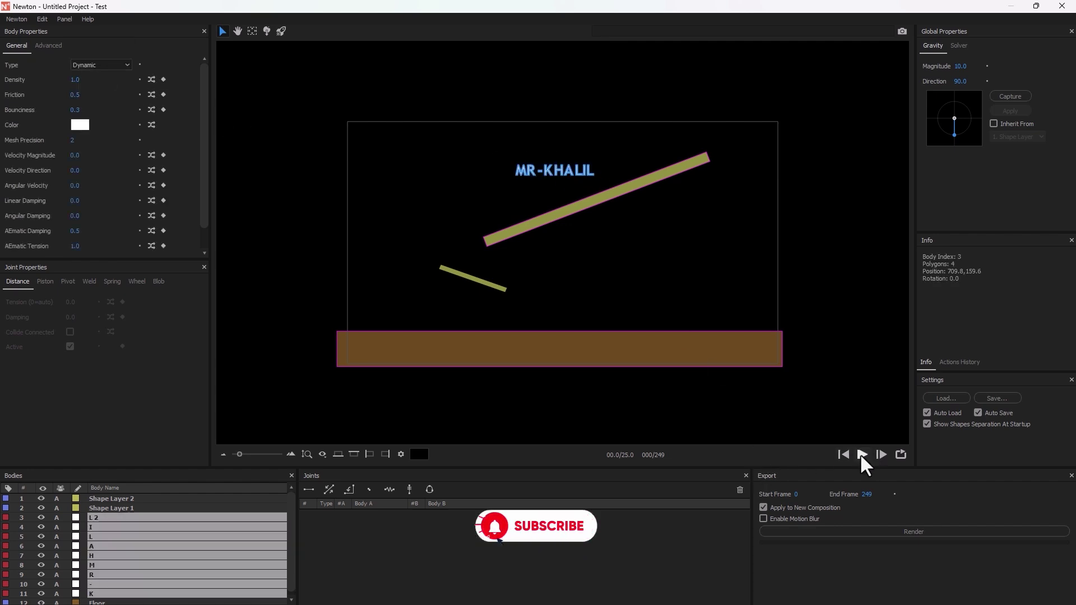
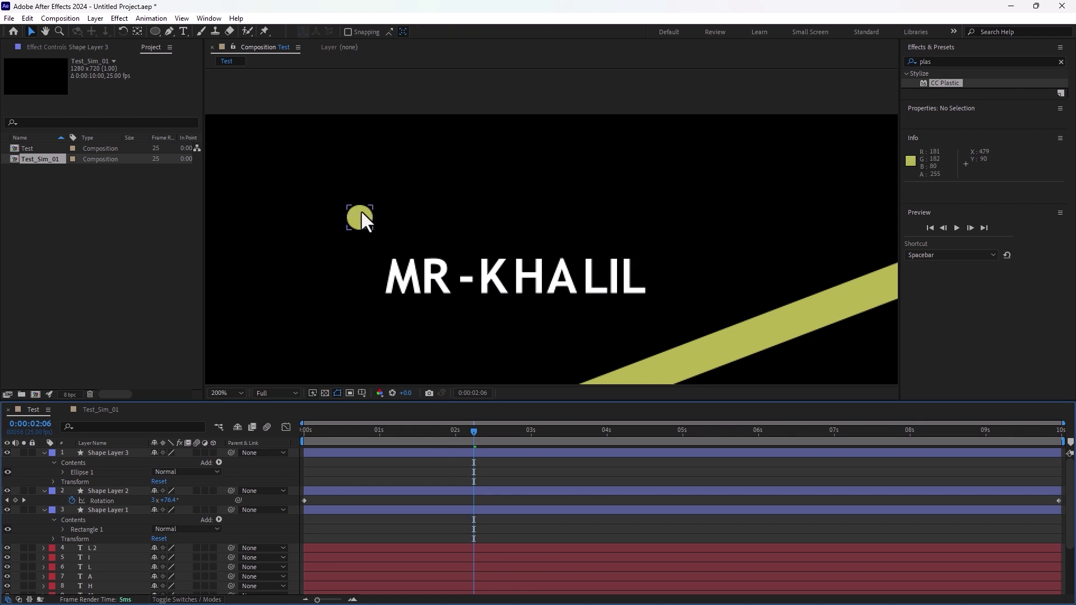
- Duplicate the circle twice above the text, scale the second copy to about 69.6 by 63.6%, and duplicate that smaller circle beside it
key(ctrl+d)
drag(361, 217, 446, 226)
key(ctrl+d)
key(ctrl+alt+Home)
drag(457, 219, 452, 223)
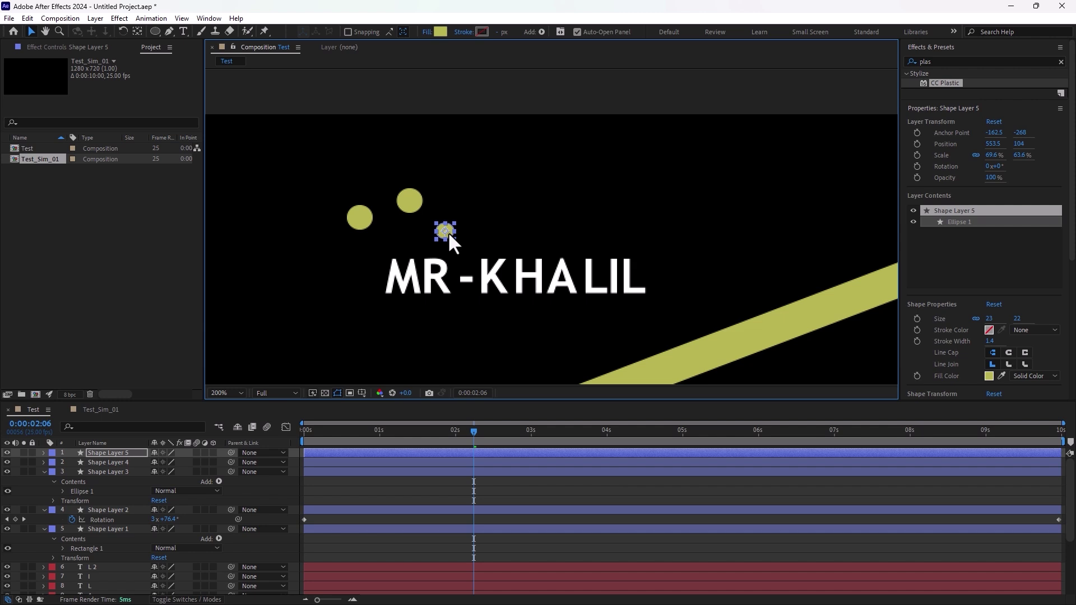
key(ctrl+d)
drag(449, 230, 483, 216)
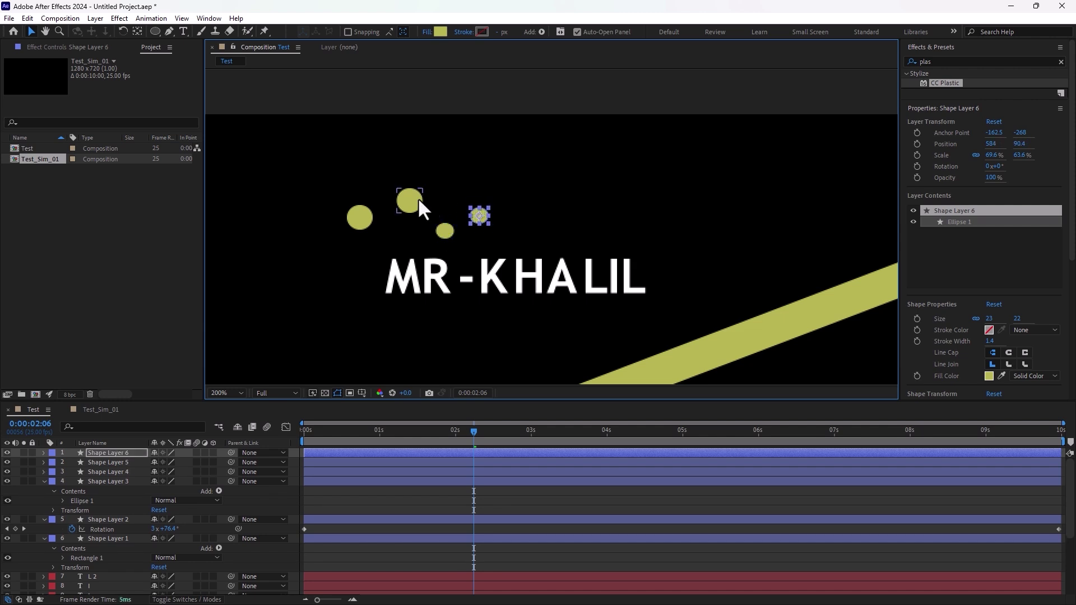
- Duplicate the larger circle ten times and scatter the copies around the text above the long bar
click(418, 200)
key(ctrl+d)
drag(417, 197, 617, 239)
key(ctrl+d)
key(ctrl+d)
key(ctrl+d)
key(ctrl+d)
key(ctrl+d)
key(ctrl+d)
key(ctrl+d)
key(ctrl+d)
key(ctrl+d)
key(comma)
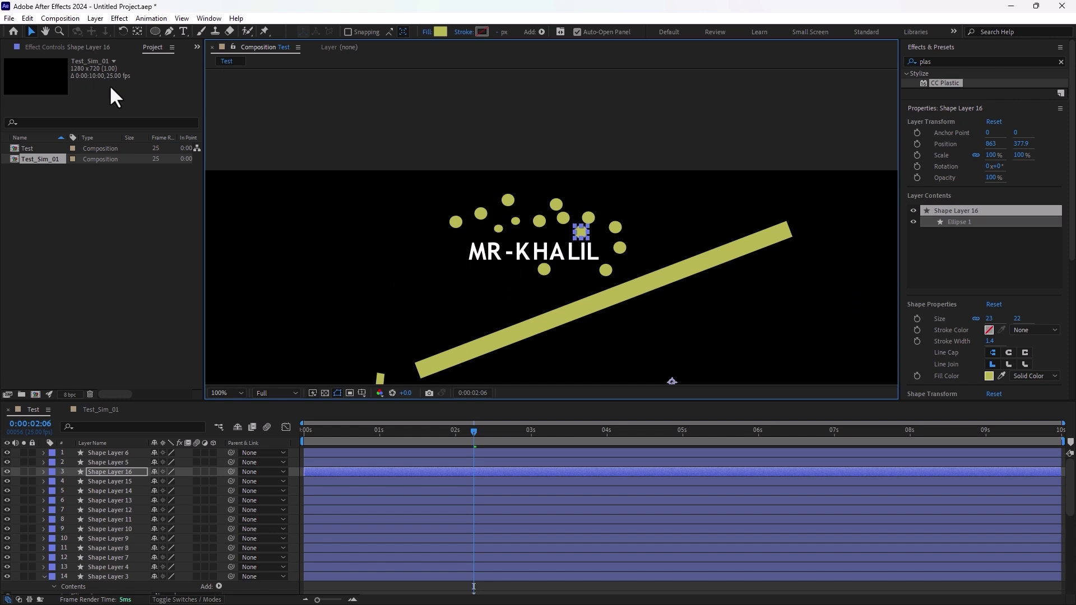
- Open all layers in Newton 4 and check the body types of the long bar, floor, short bar, circles and letters
key(ctrl+a)
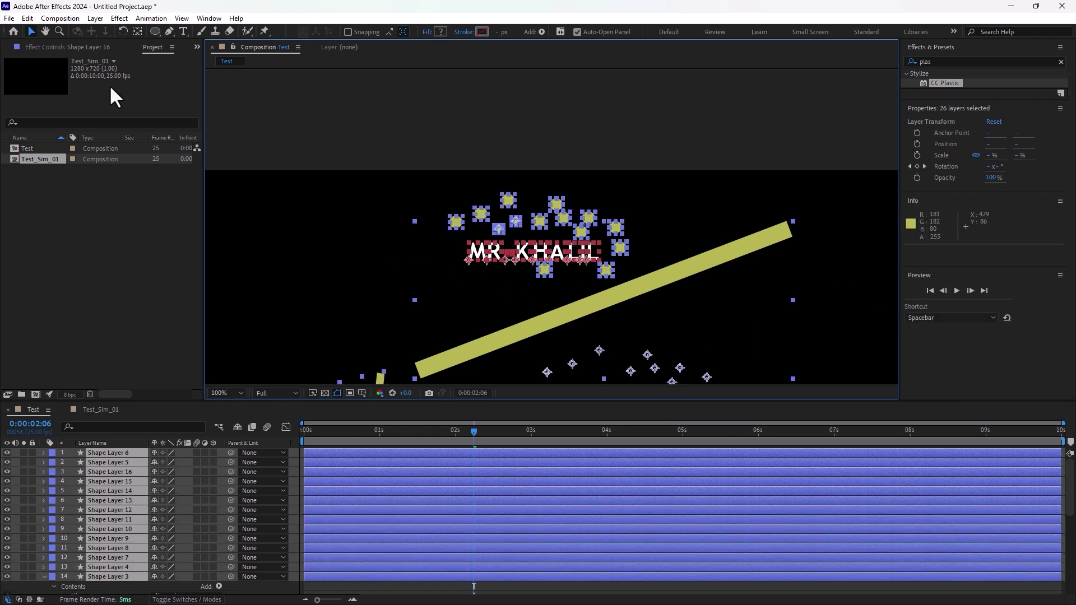
click(57, 19)
click(89, 269)
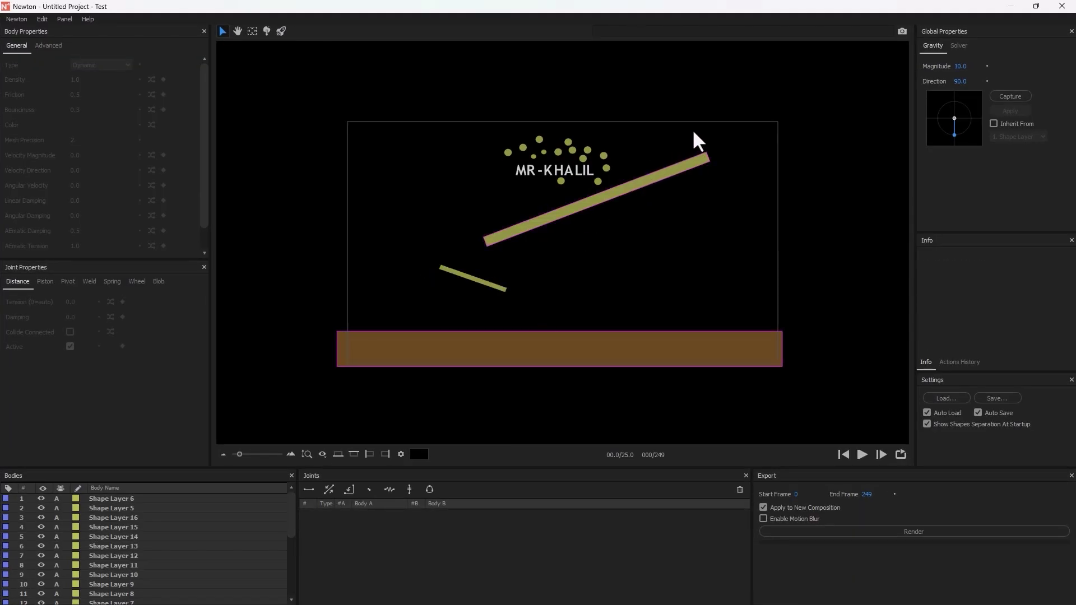
drag(608, 399, 549, 203)
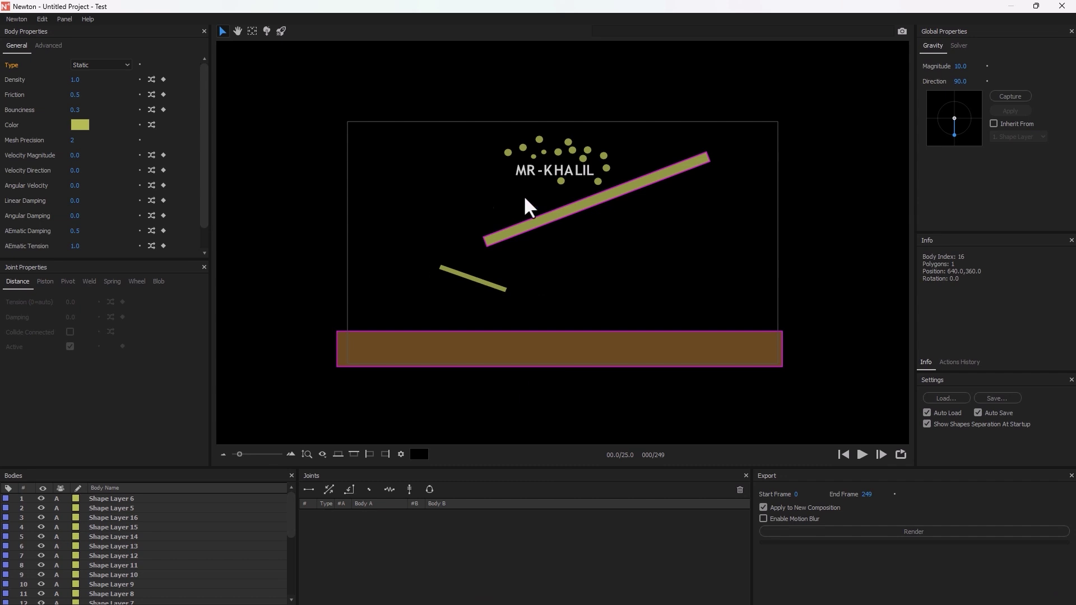
click(109, 65)
click(748, 106)
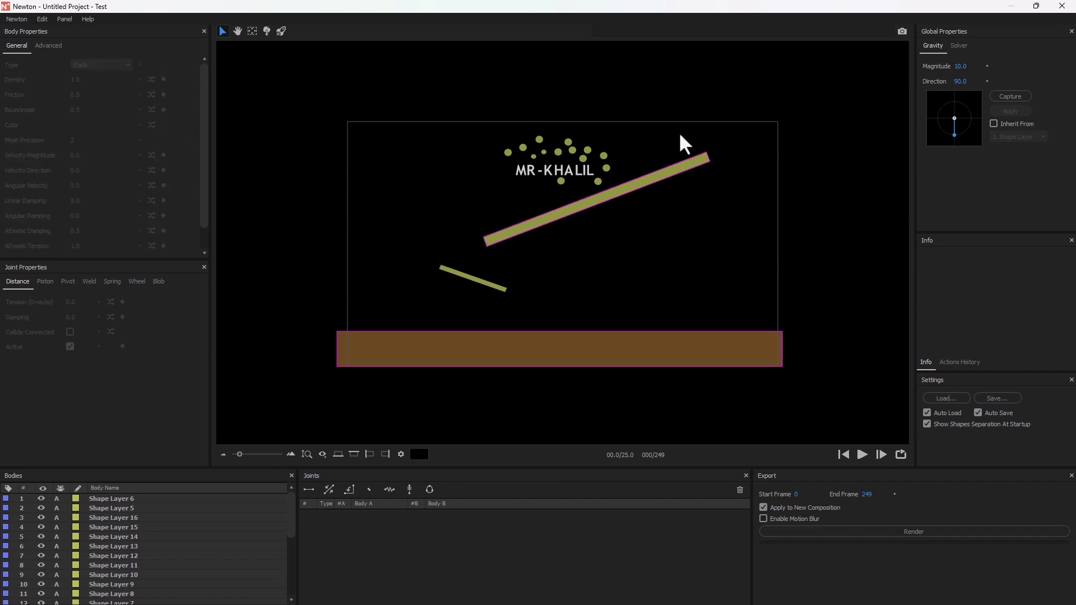
click(440, 268)
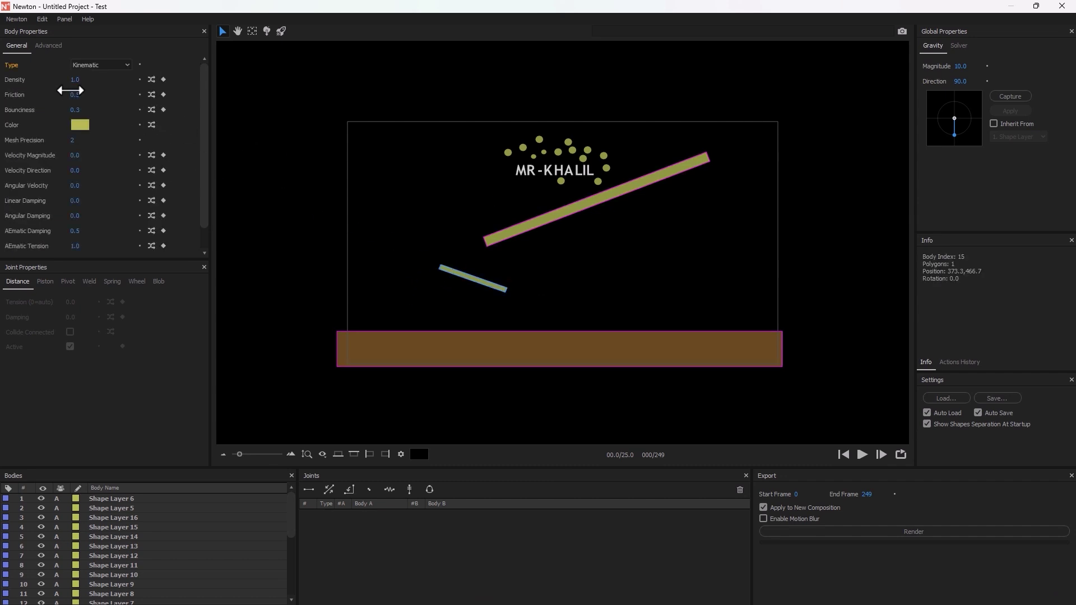
drag(493, 115, 606, 180)
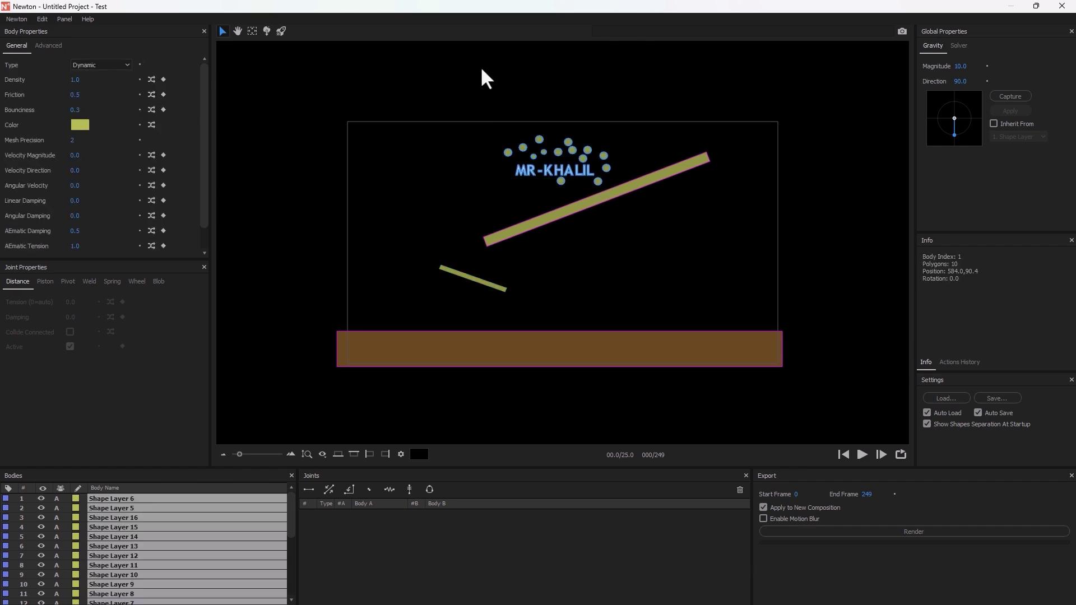
- Play the simulation with the circles and letters, pause it and close Newton
click(825, 415)
click(864, 456)
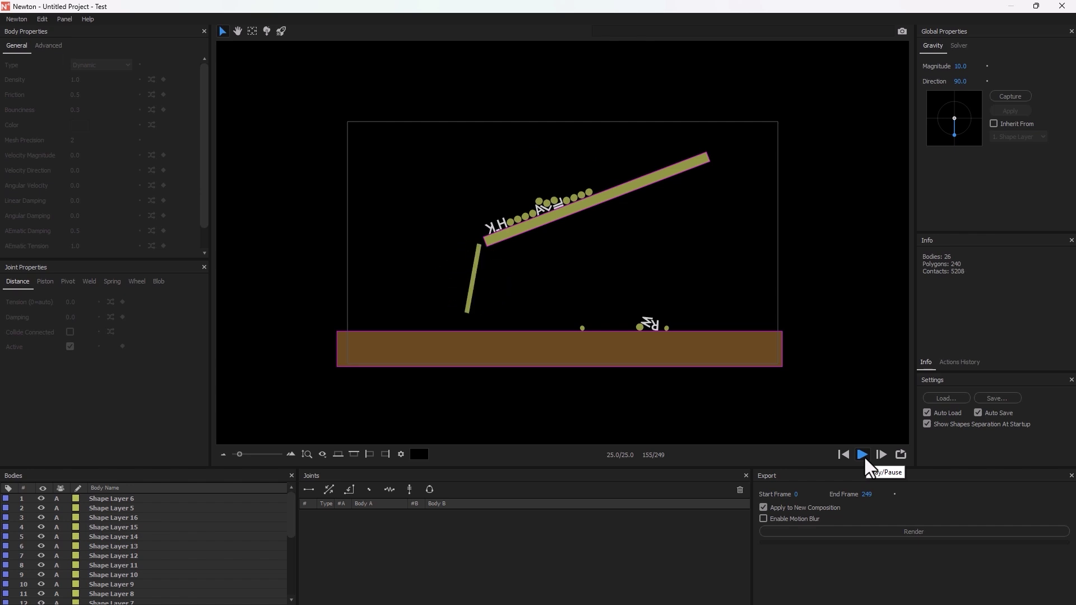
click(863, 456)
click(1070, 10)
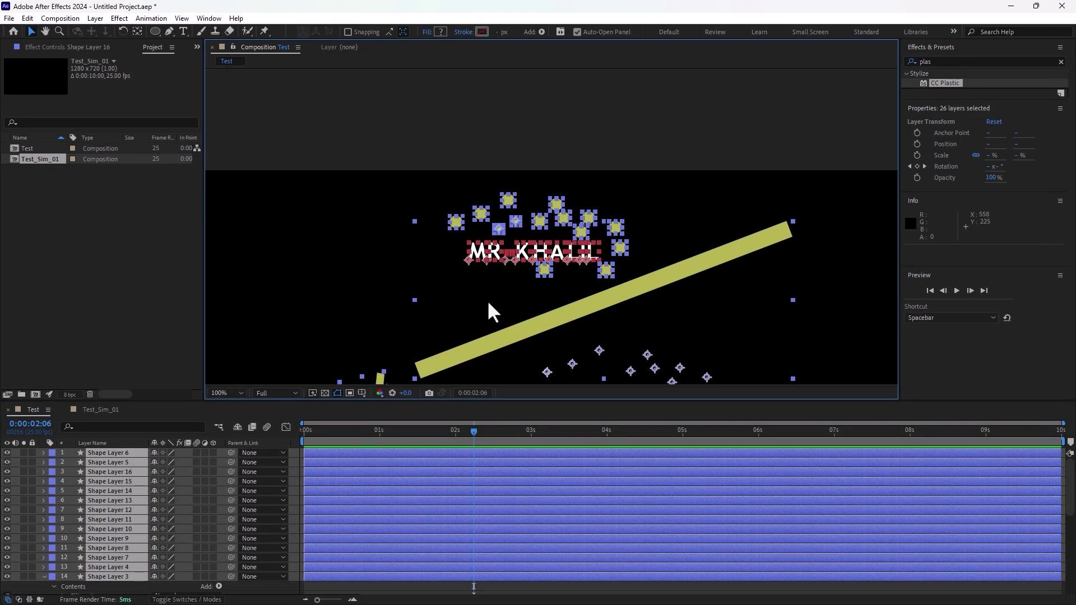
- Centre the long bar's anchor point and rotate the bar to about -11.2° for a steeper slope
click(564, 178)
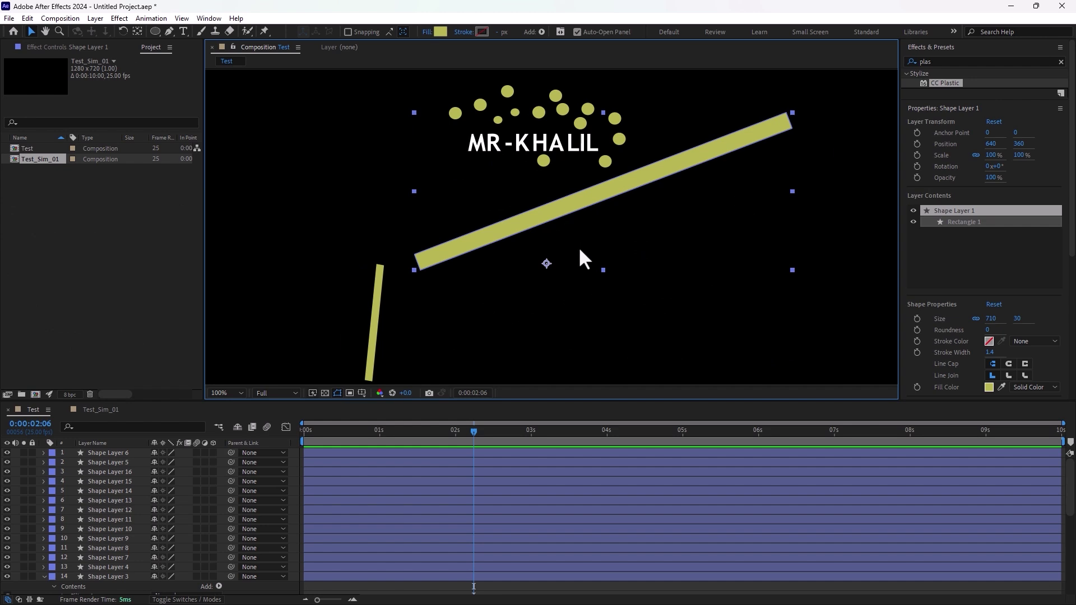
key(ctrl+alt+Home)
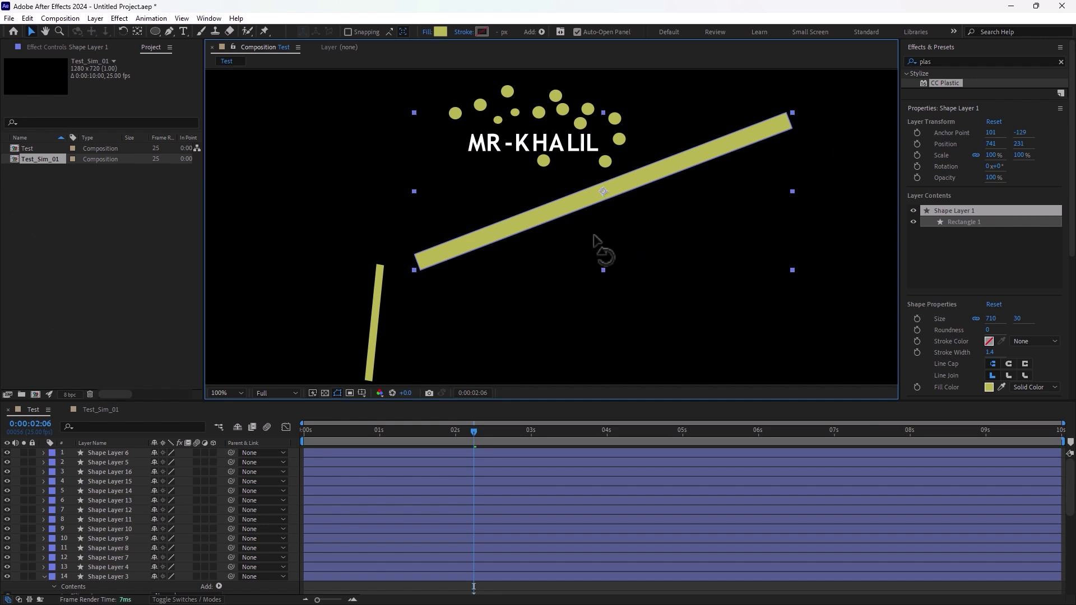
key(w)
drag(649, 171, 649, 158)
key(v)
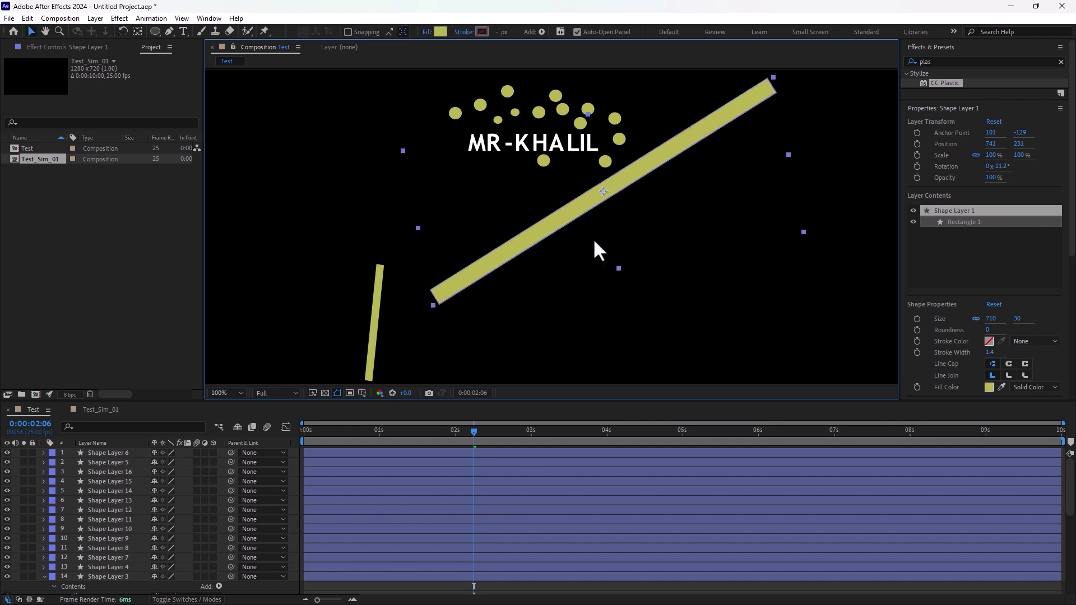
- Set the short bar's rotation at 0:00:09:24 to -10 revolutions and scrub the timeline to check the reversed spin
click(377, 303)
key(End)
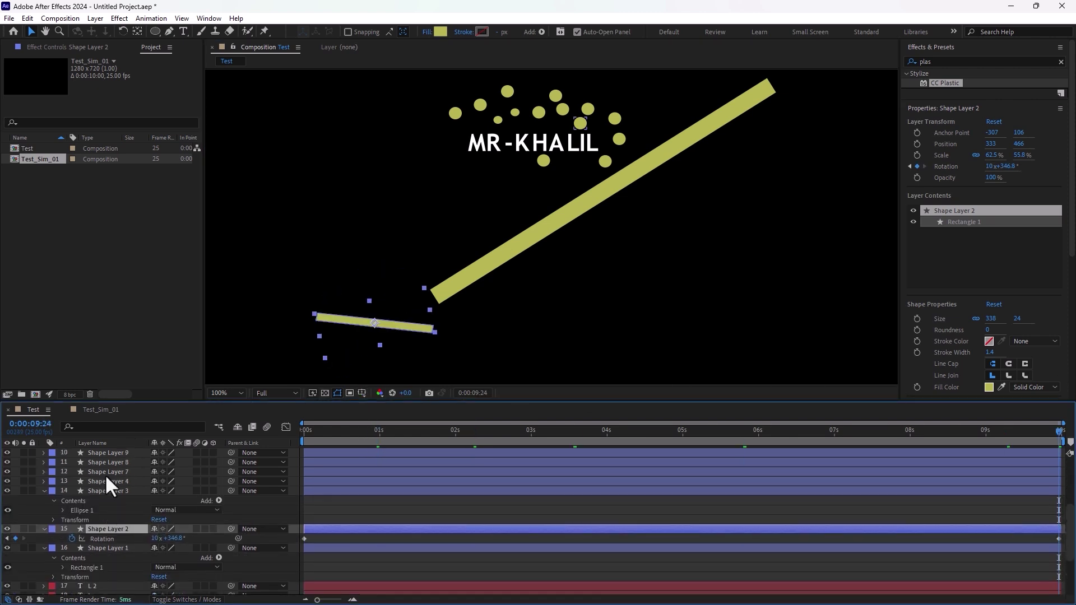
scroll(106, 500, down, 5)
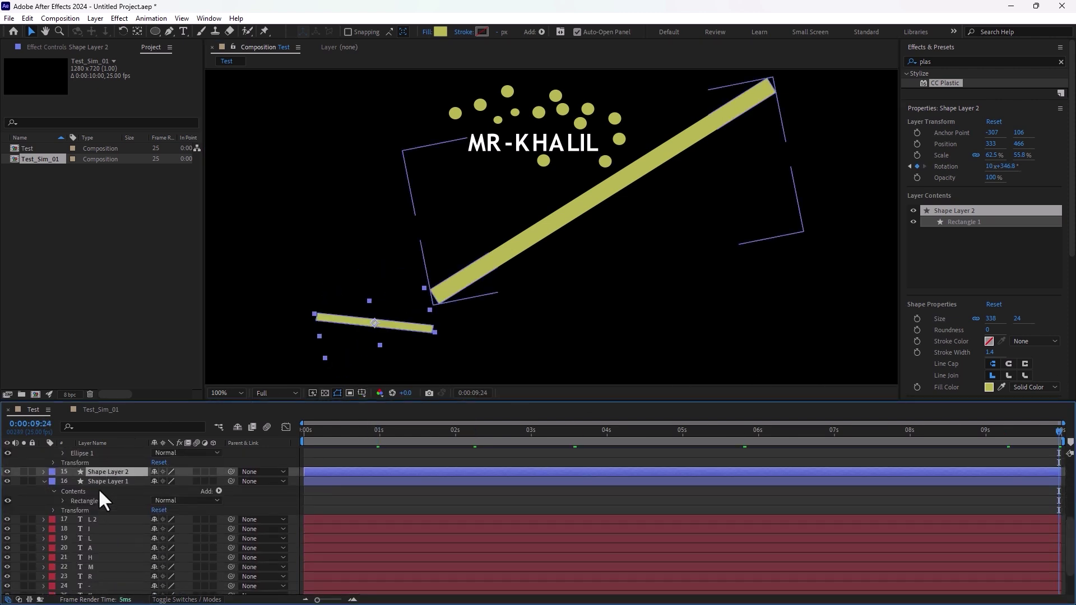
click(155, 481)
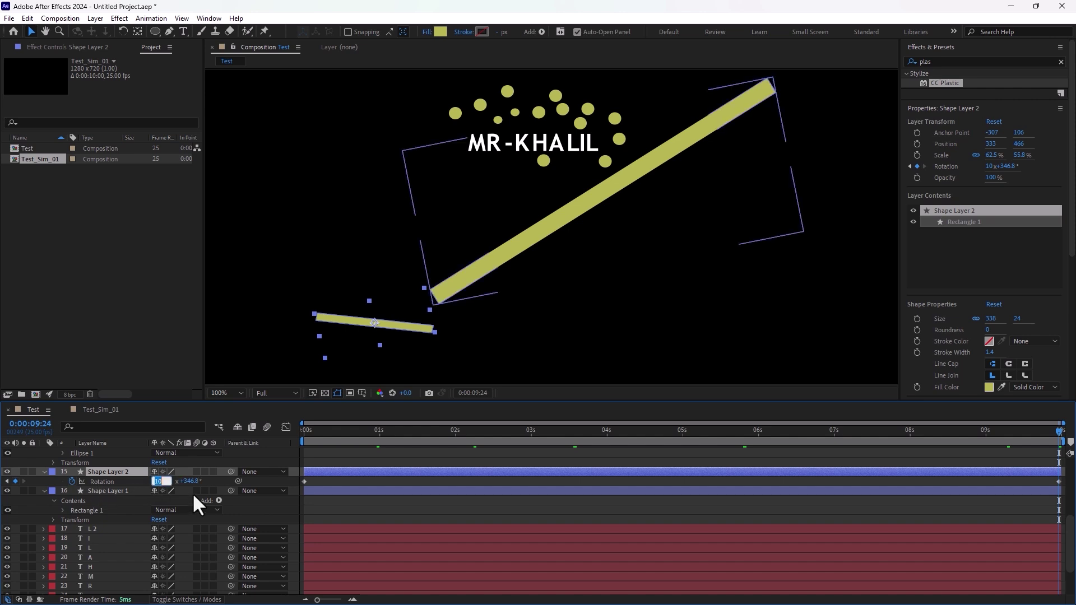
text(-1)
key(Return)
click(337, 431)
drag(406, 432, 771, 432)
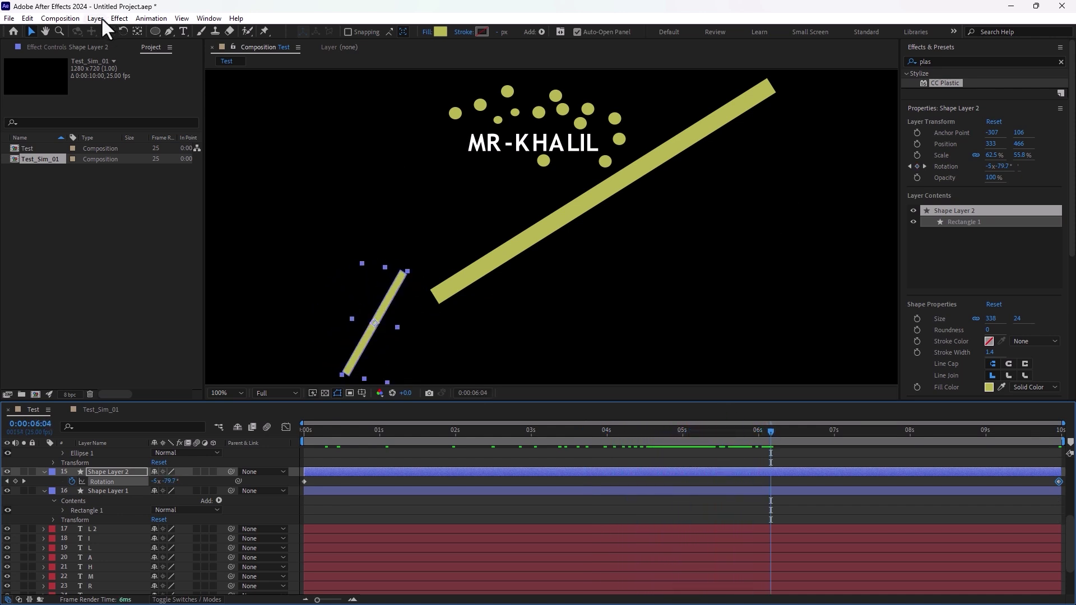
- Draw a vertical rectangular wall about 30 × 580 px near the composition's left edge, standing on the floor
scroll(397, 228, down, 2)
click(405, 221)
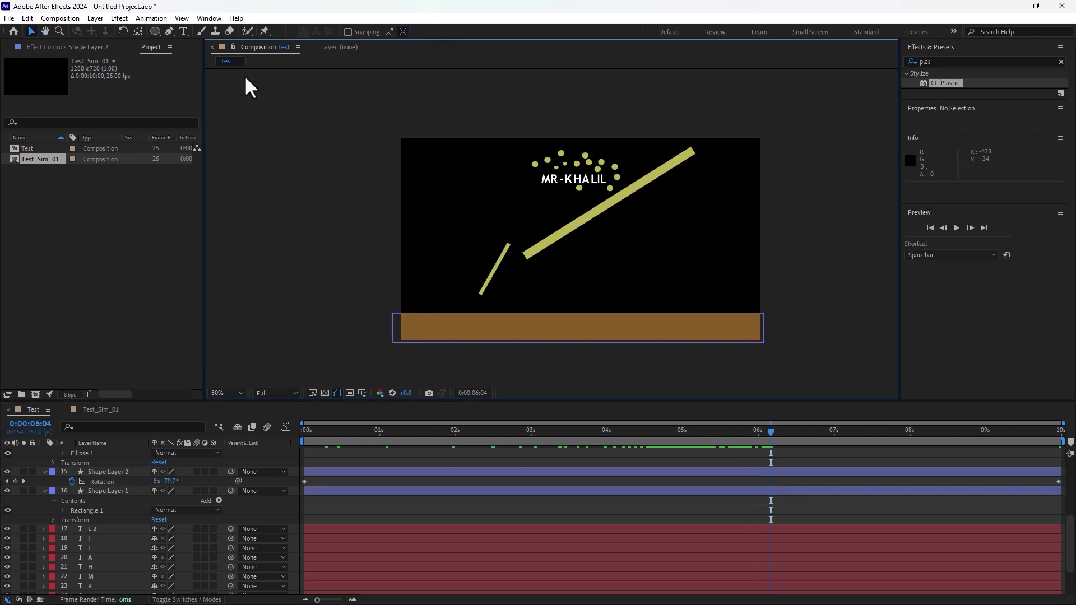
click(154, 32)
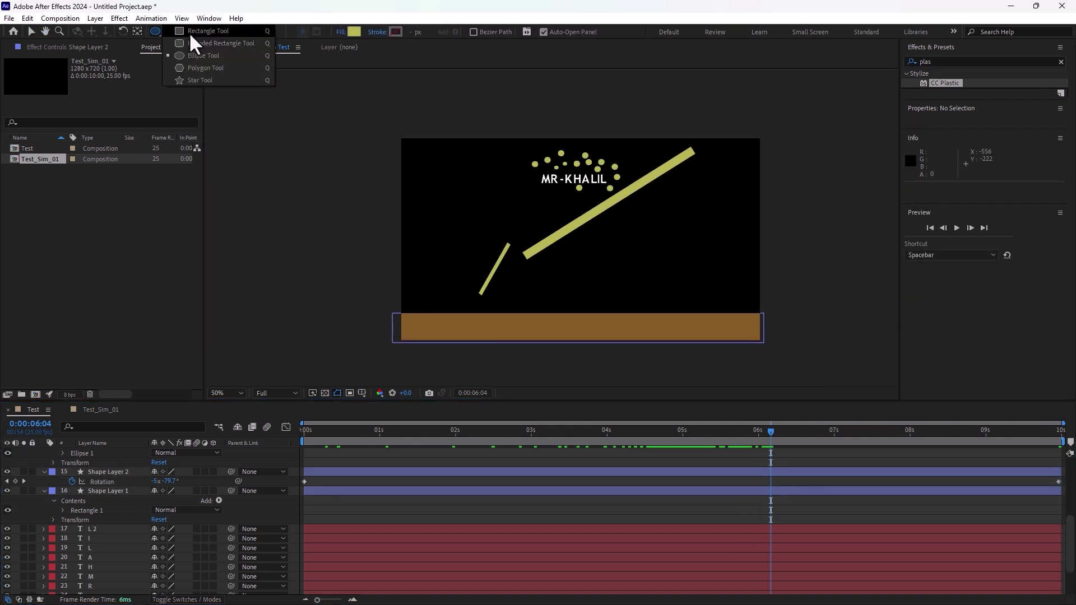
click(190, 32)
drag(419, 152, 411, 316)
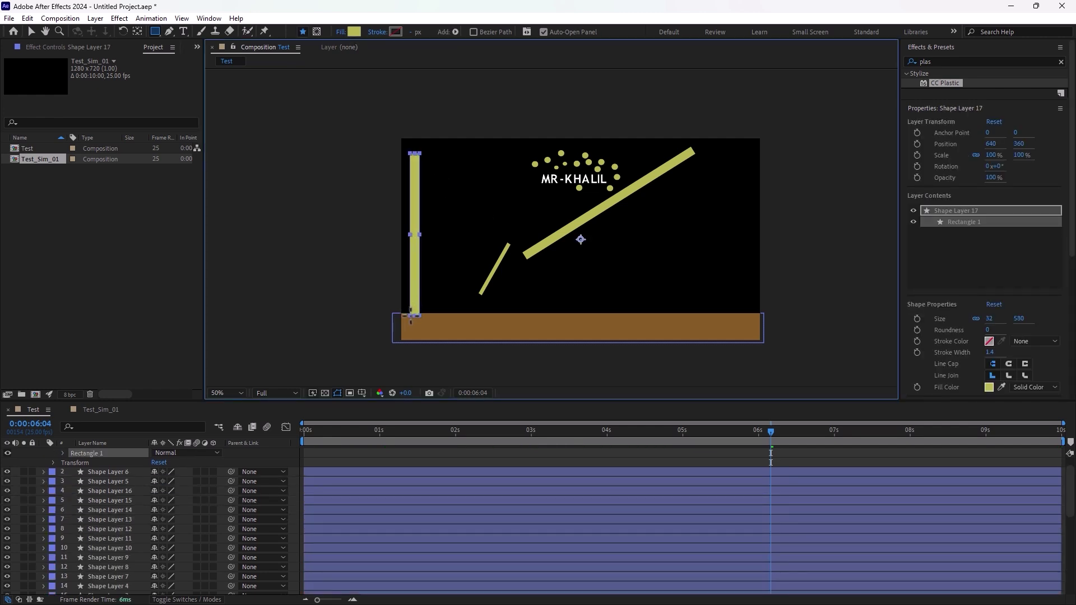
click(30, 30)
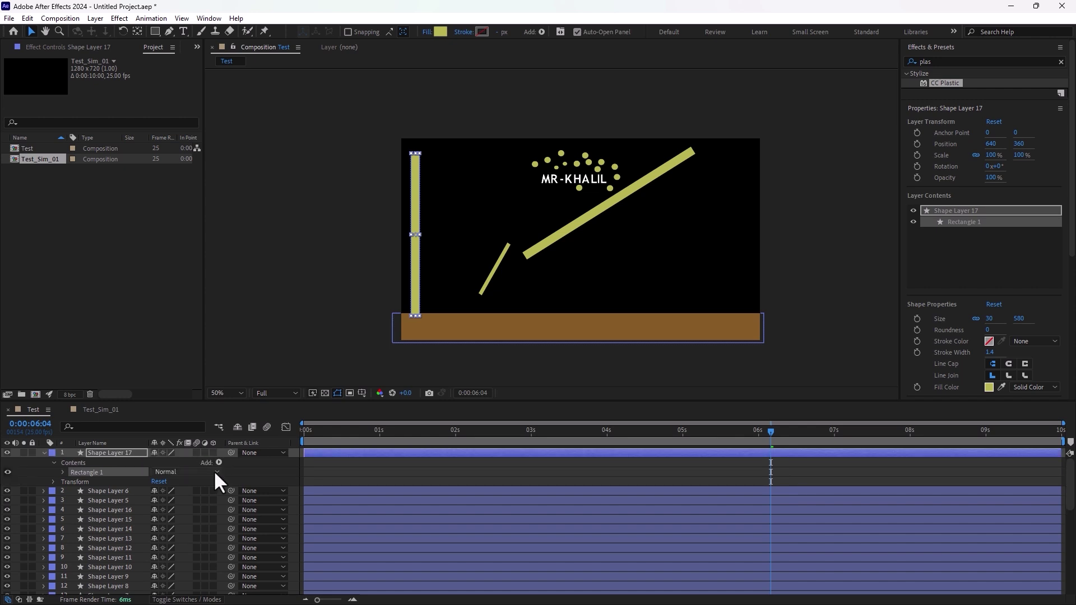
click(255, 461)
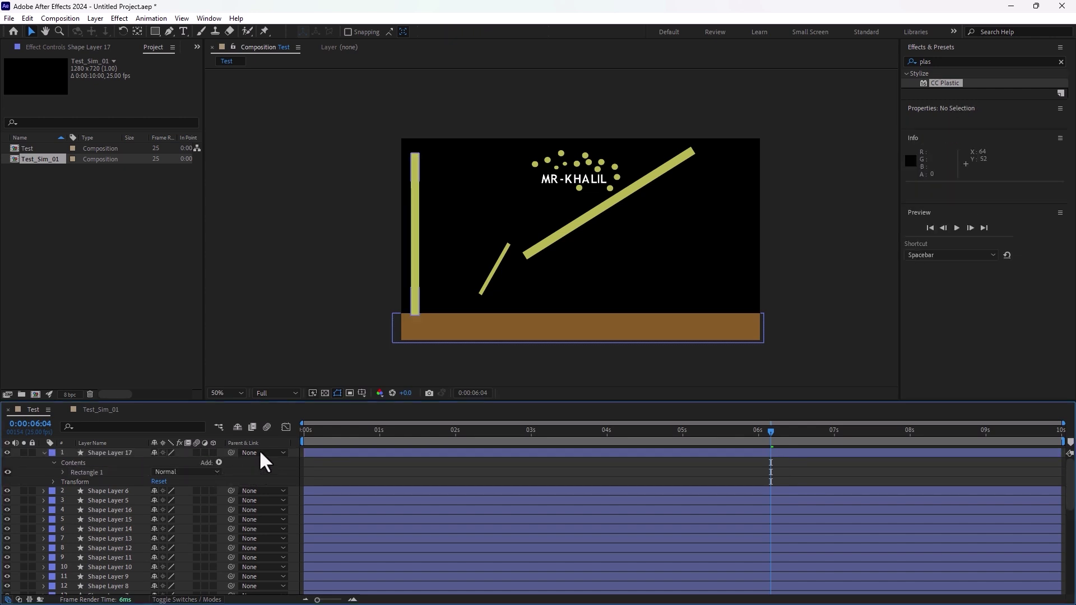
- Open the composition in Newton 4 and move the long bar up and right, clear of the short bar
click(65, 18)
click(104, 271)
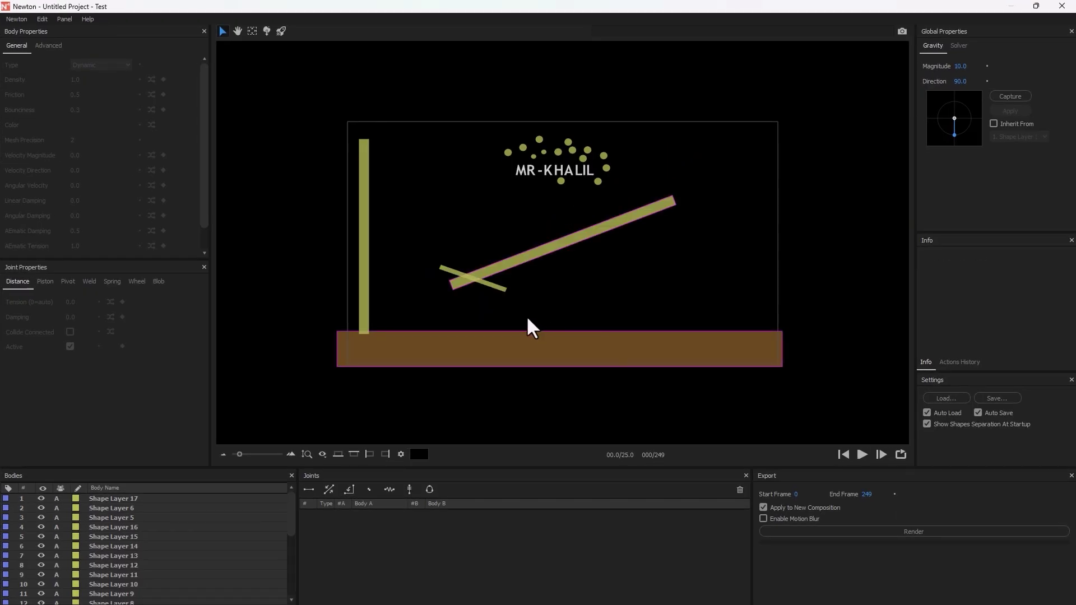
click(497, 284)
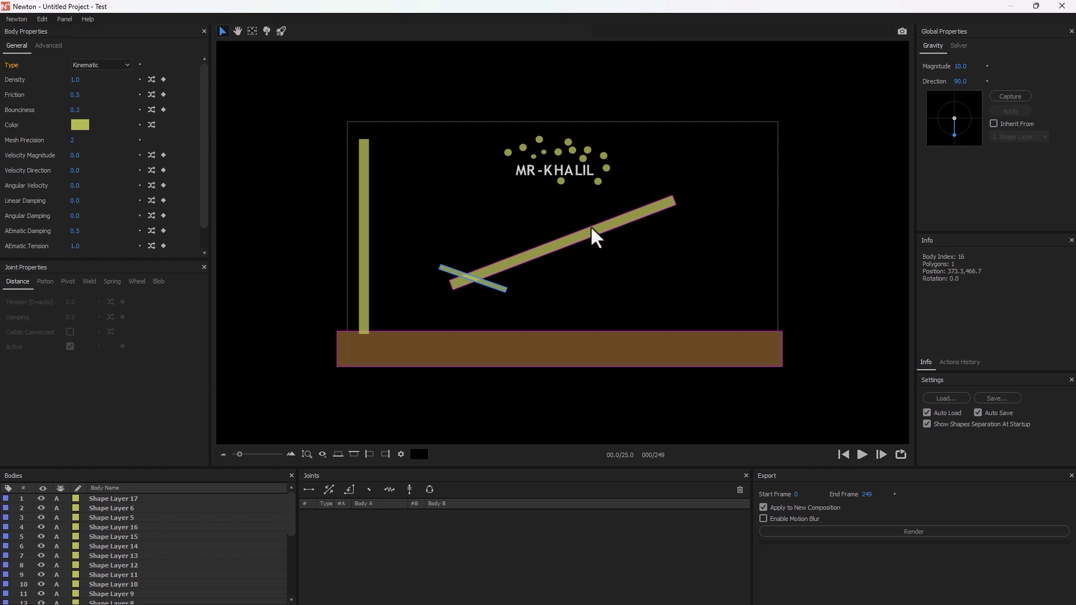
drag(592, 228, 620, 196)
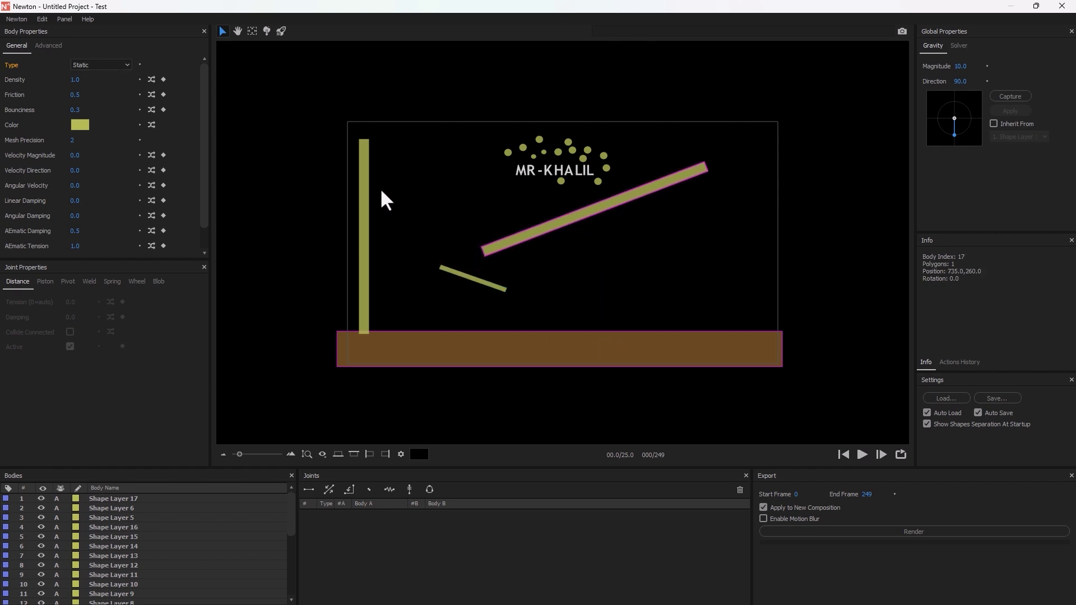
- Set the vertical wall's body type to Static
click(367, 178)
click(88, 62)
click(103, 37)
- Check the short bar's body type and shift the long bar to about position 775, 265
click(503, 288)
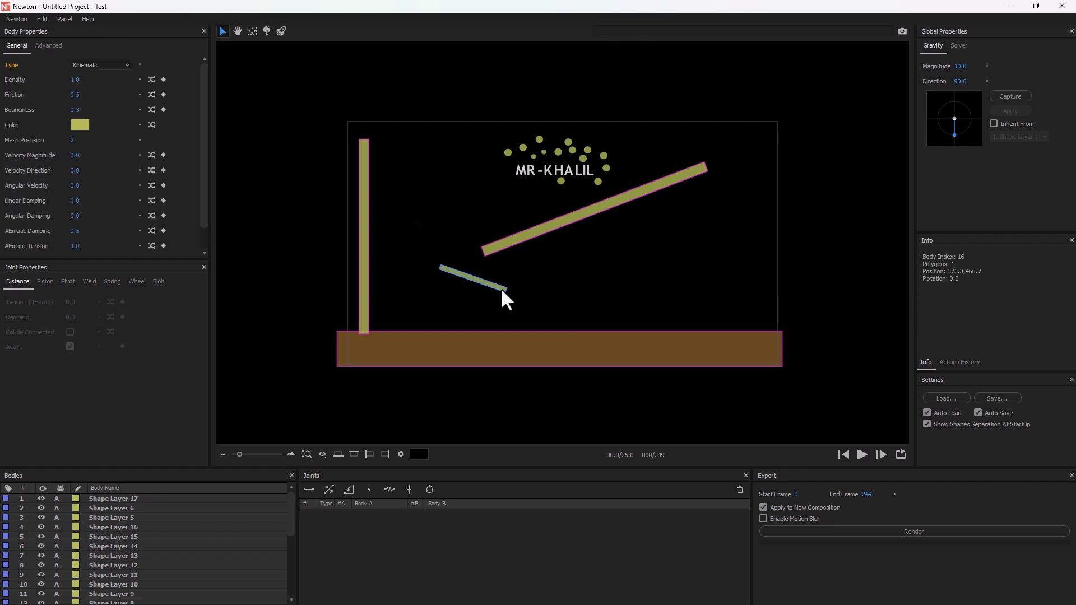
drag(521, 238, 530, 242)
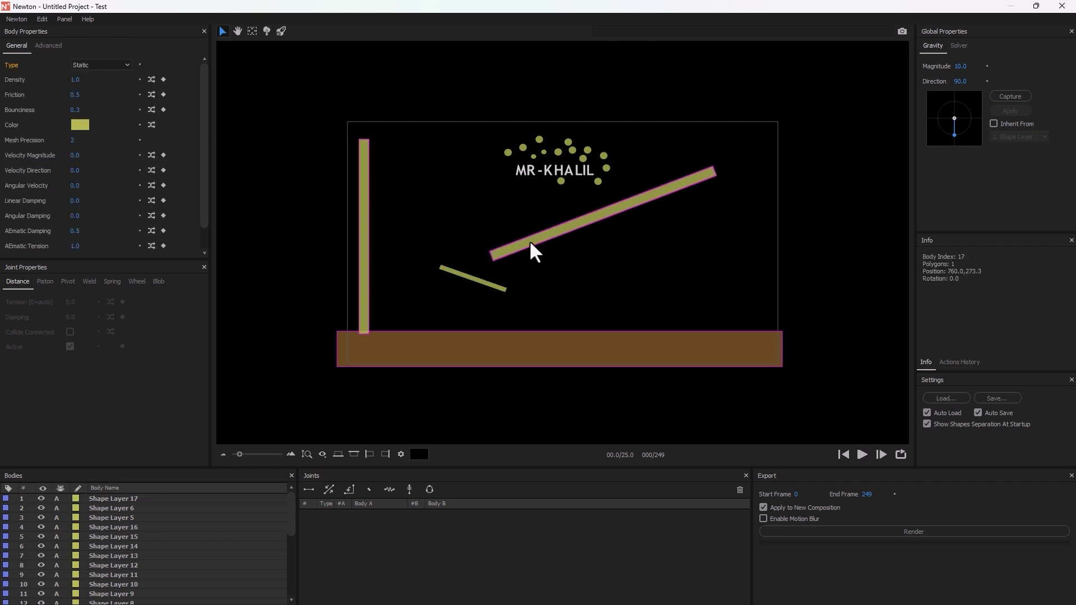
drag(533, 240, 537, 238)
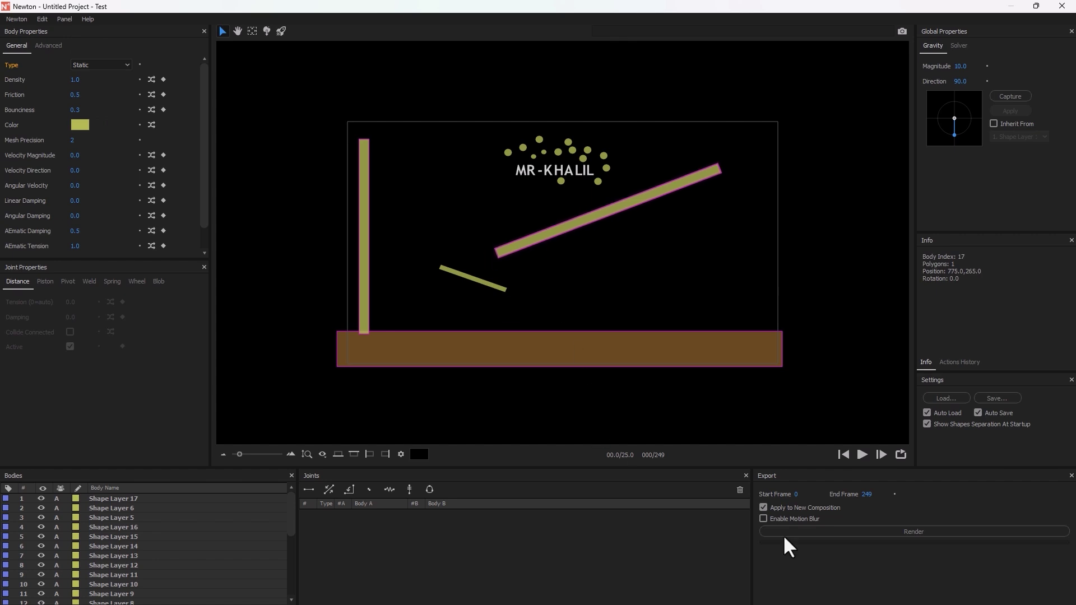
- Play the simulation with the added wall, pause it and close Newton
click(866, 452)
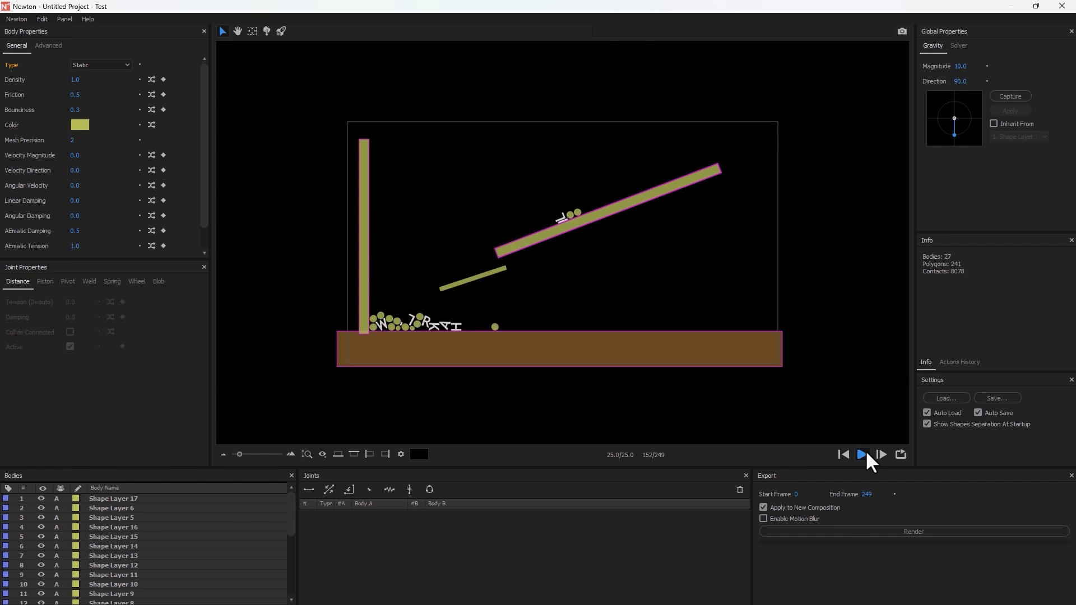
click(866, 453)
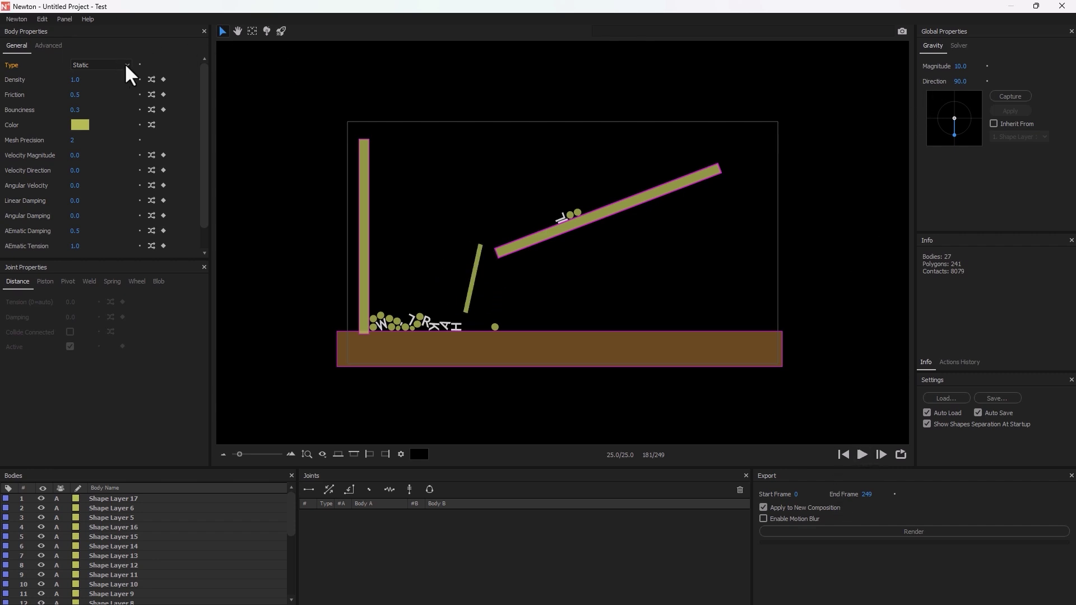
click(1063, 5)
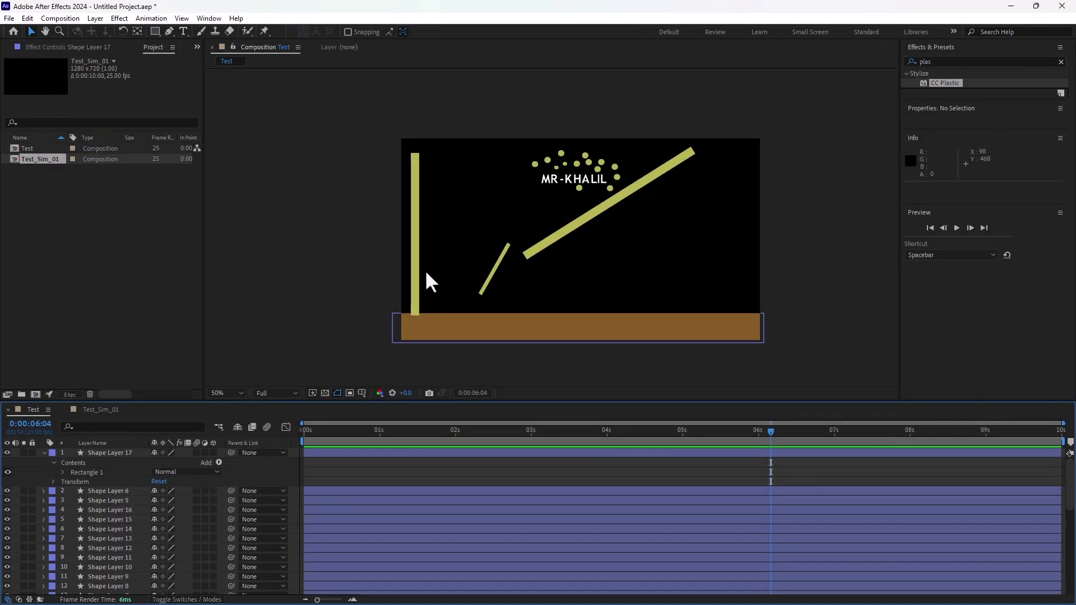
- Draw a star with an outer radius of about 35 px above the floor, between the wall and the short bar
drag(455, 208, 512, 243)
scroll(511, 244, up, 2)
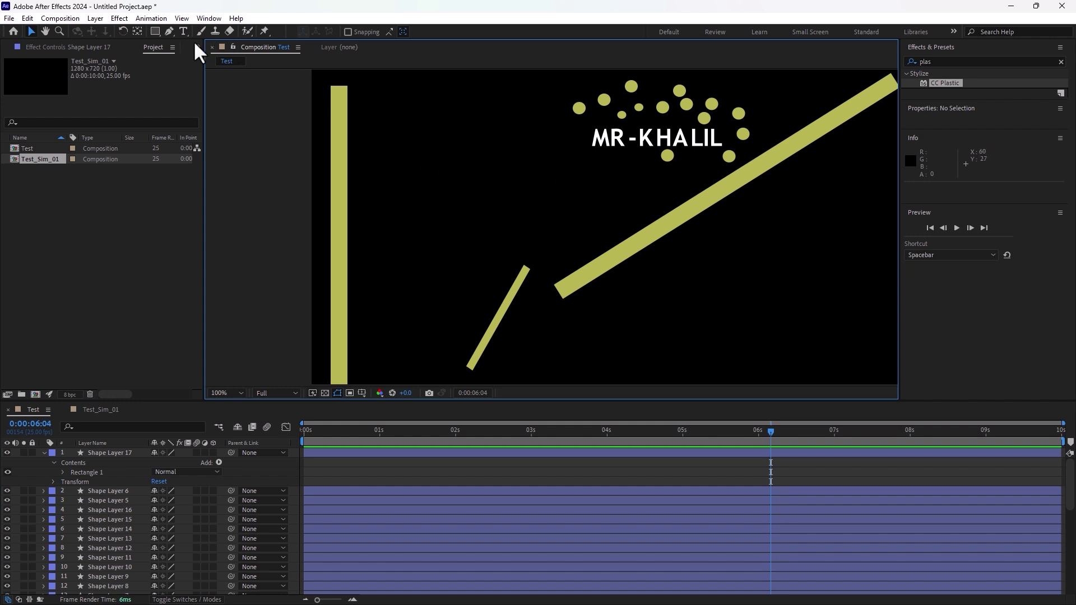
drag(156, 31, 196, 83)
key(h)
drag(487, 319, 477, 263)
key(q)
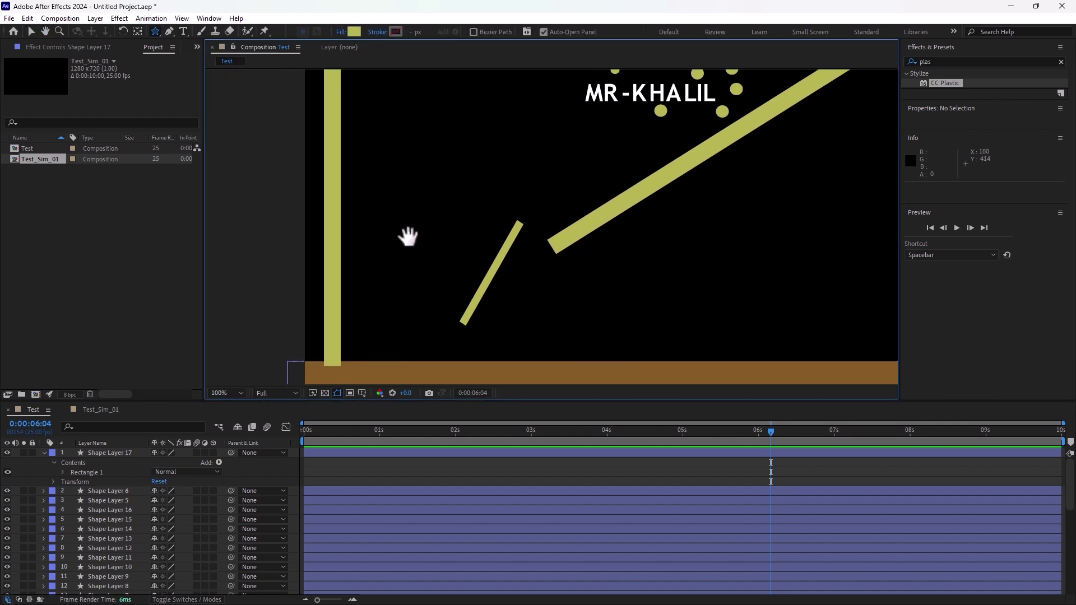
drag(376, 308, 394, 325)
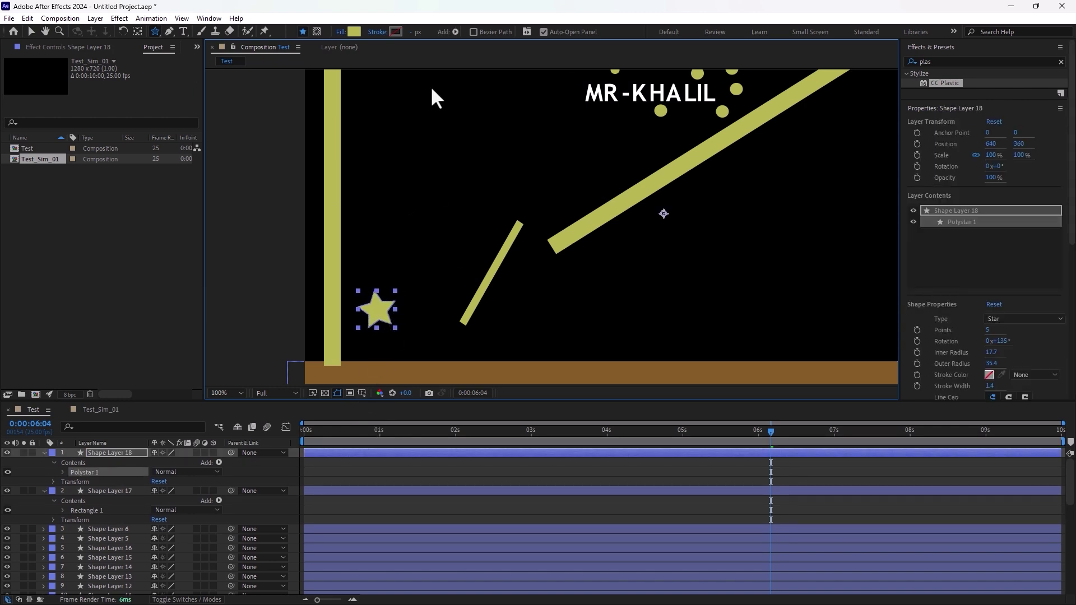
- Change the star's fill colour to magenta #B650AB and return to the Selection tool
click(353, 31)
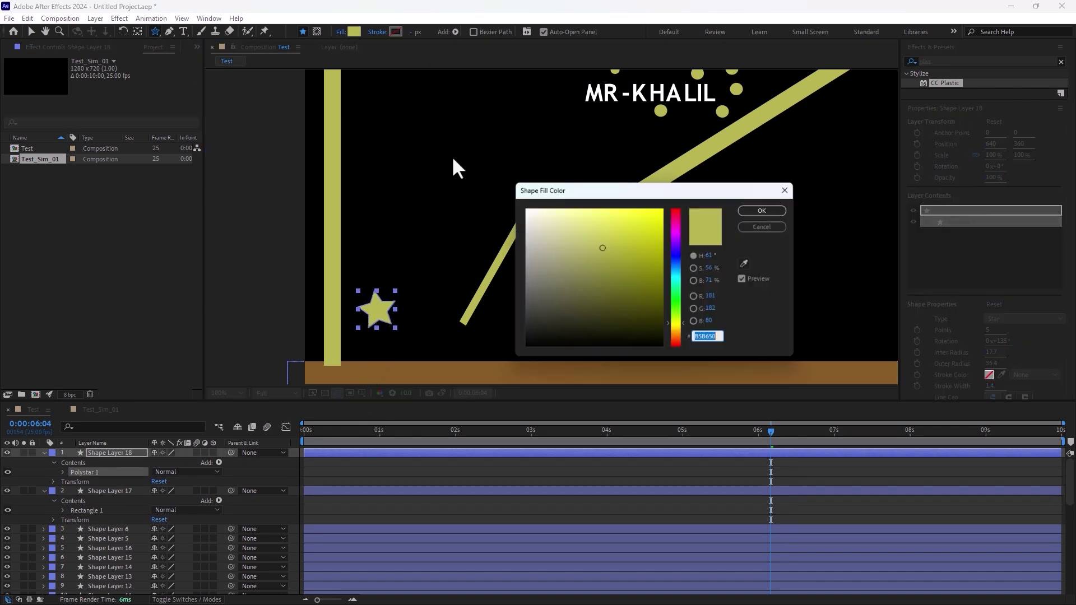
click(681, 262)
drag(678, 266, 680, 227)
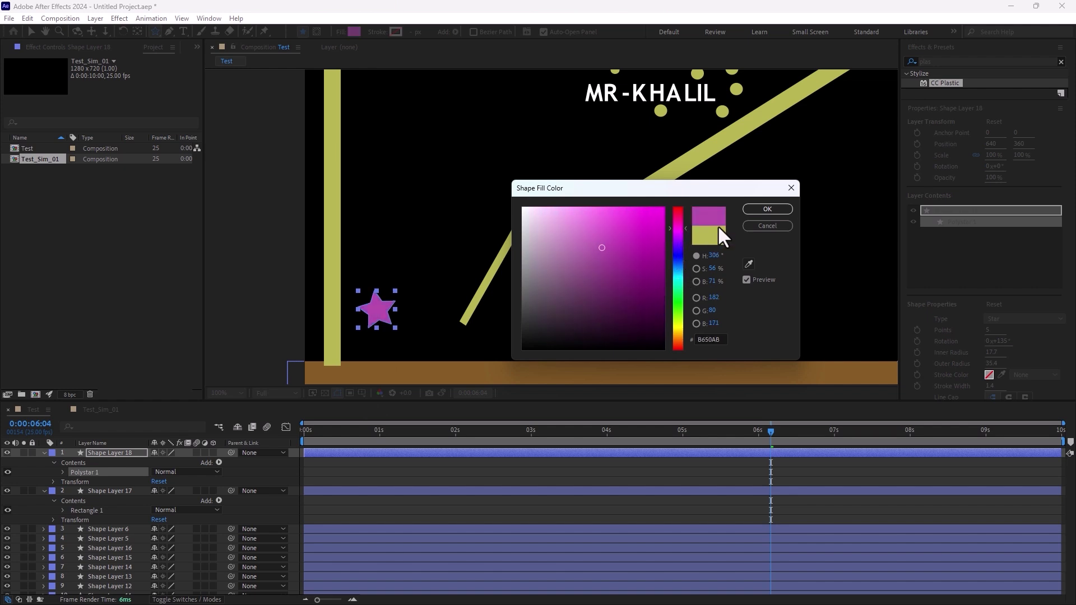
click(766, 209)
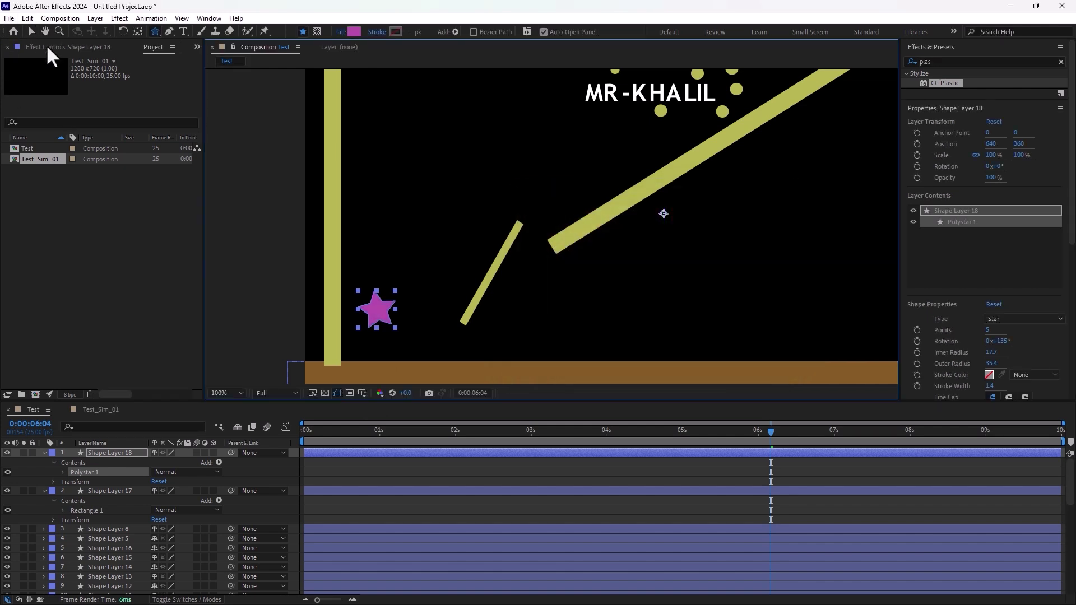
click(31, 32)
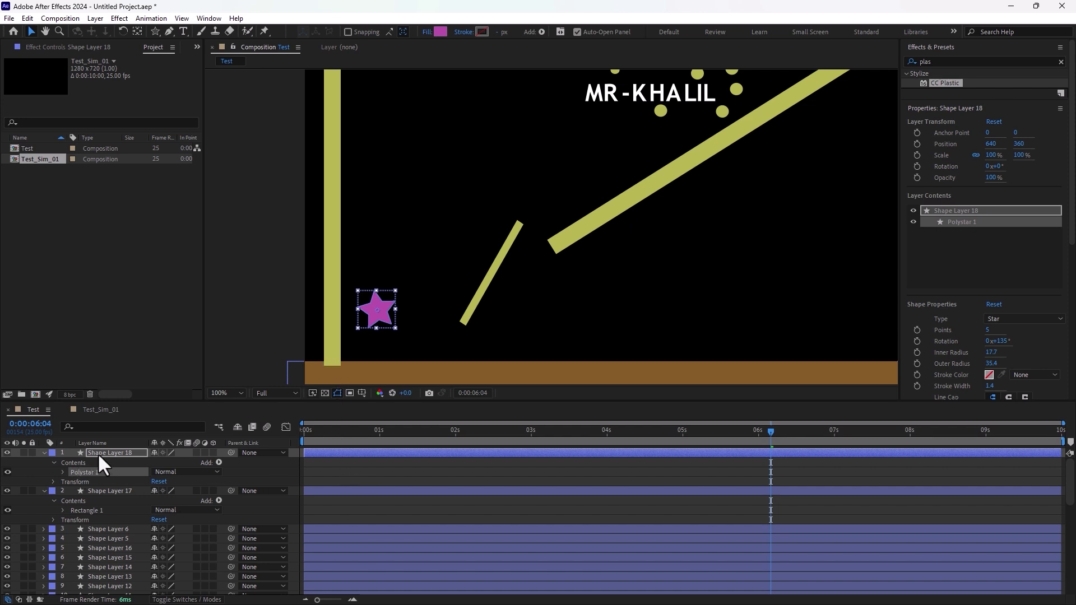
- Open the composition in Newton 4 and set the body type of all circles and letters to Dormant
click(42, 18)
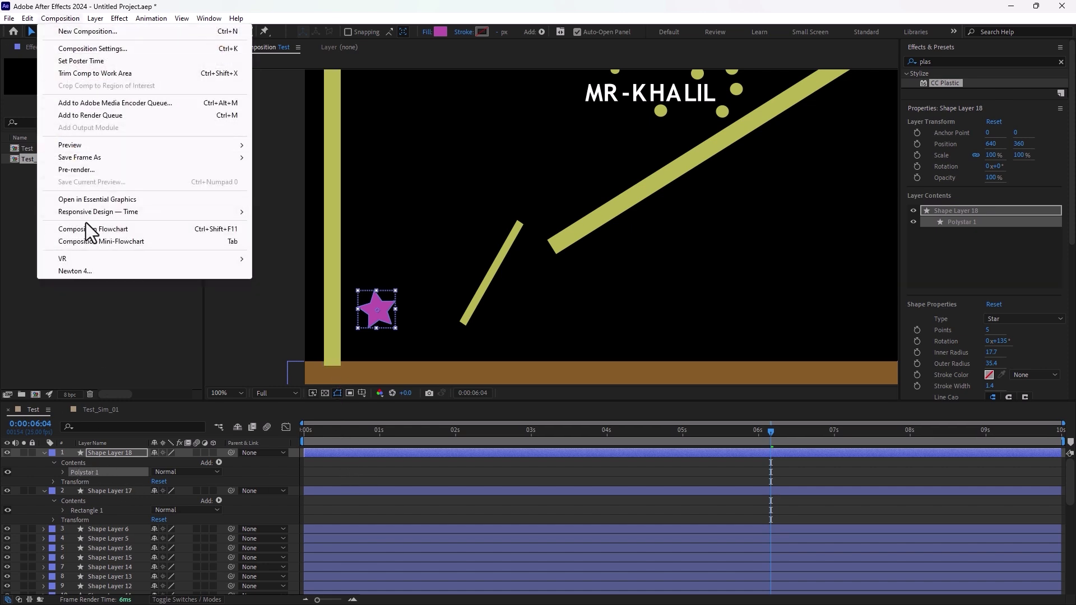
click(79, 270)
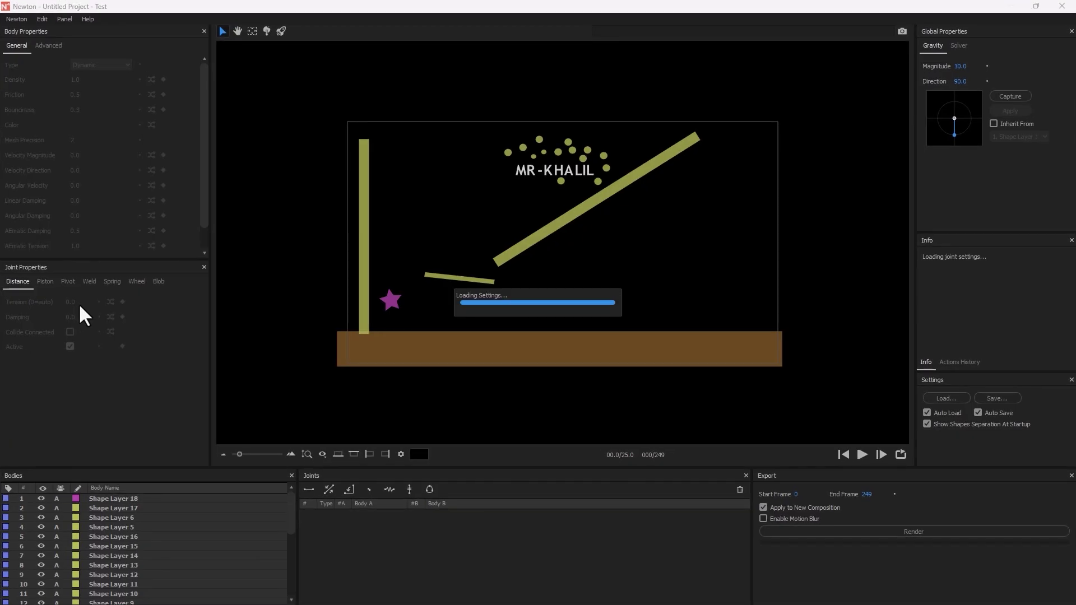
drag(501, 120, 617, 183)
click(94, 66)
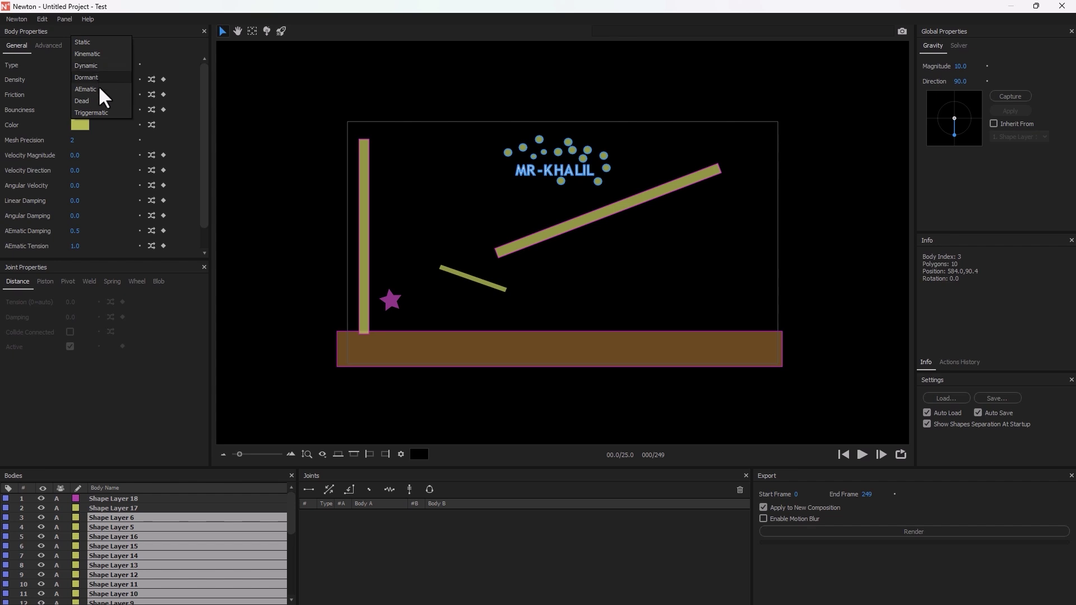
click(104, 78)
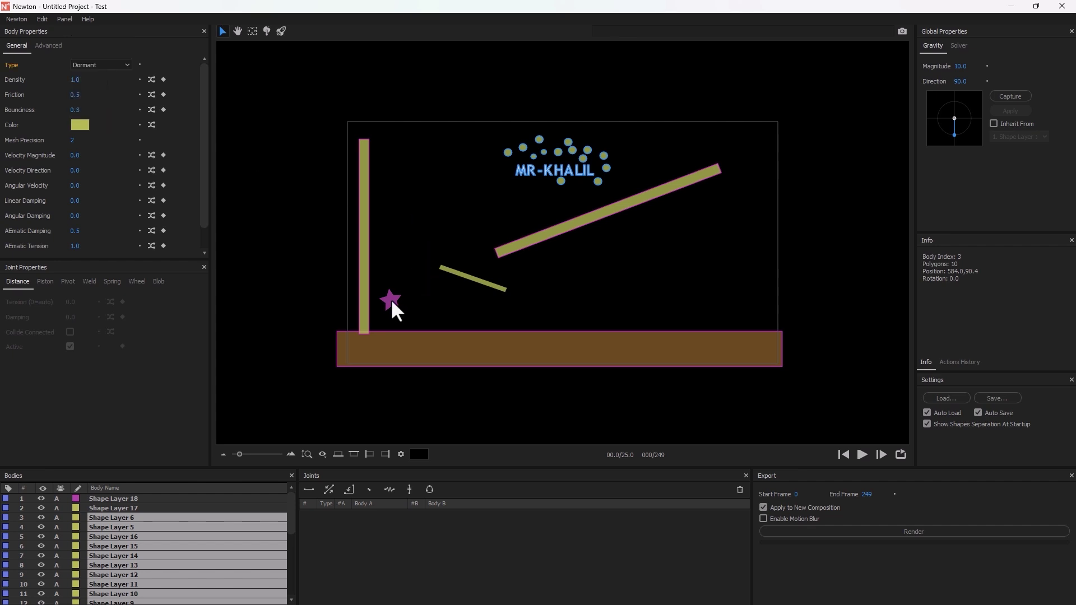
- Set the star's body type to Dormant
click(391, 301)
click(119, 65)
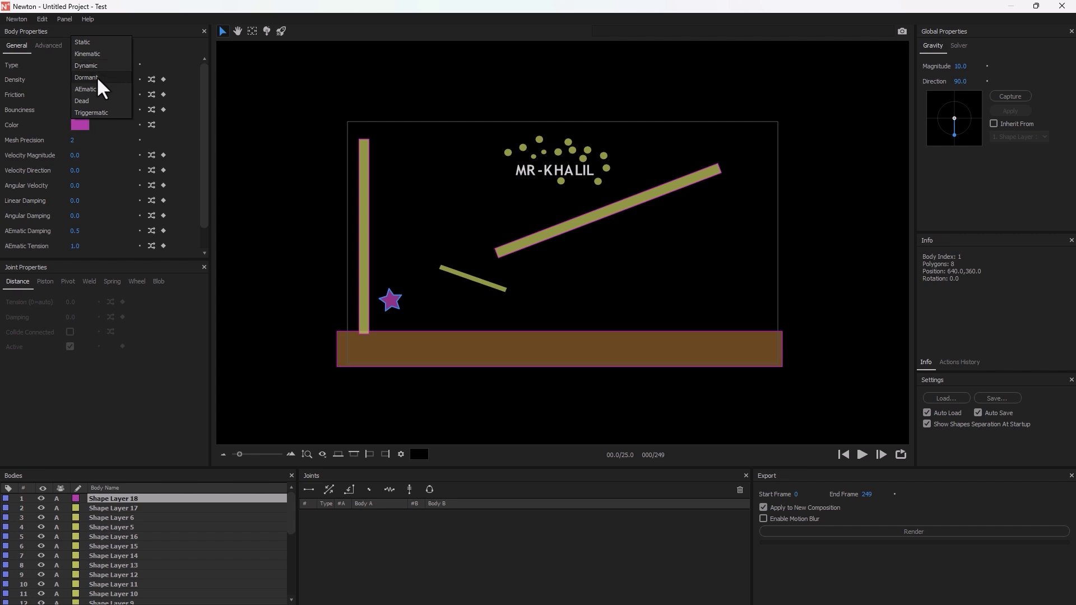
click(97, 76)
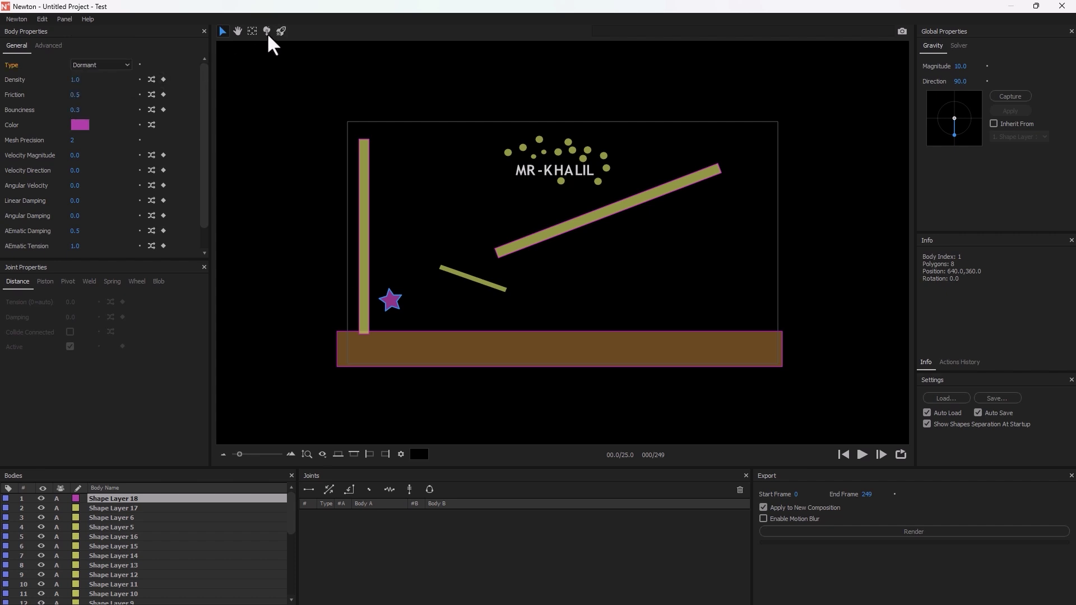
- Launch the star toward the letters with velocity magnitude 25.8 and direction 318.2, and set gravity to magnitude 14.1, direction 247.1
click(237, 31)
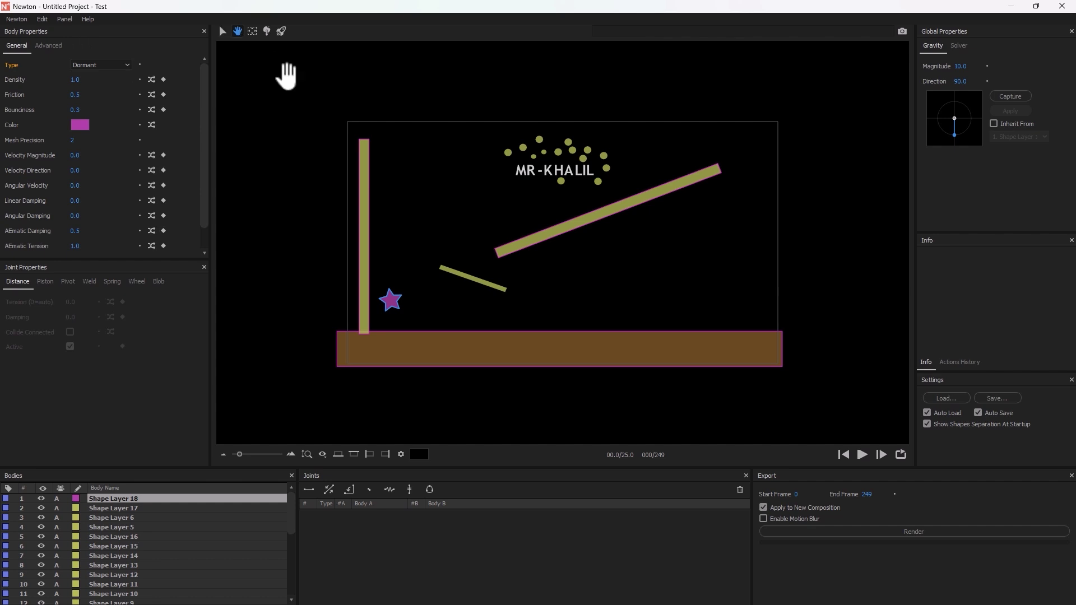
mouse_move(389, 300)
mouse_down()
mouse_move(398, 281)
mouse_move(377, 300)
mouse_up()
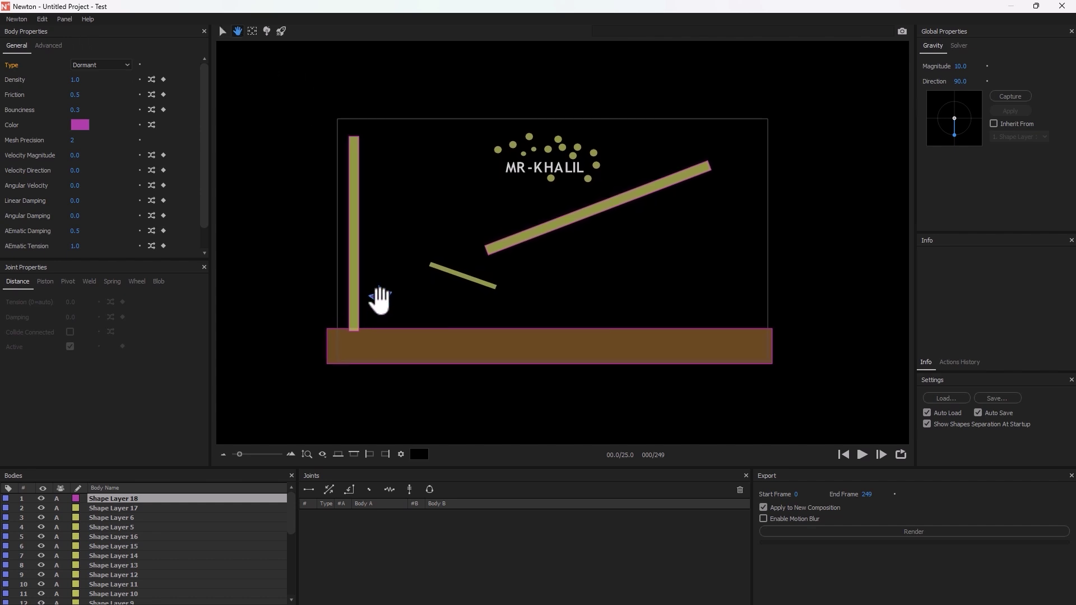
drag(374, 302, 531, 173)
click(280, 31)
drag(379, 299, 441, 245)
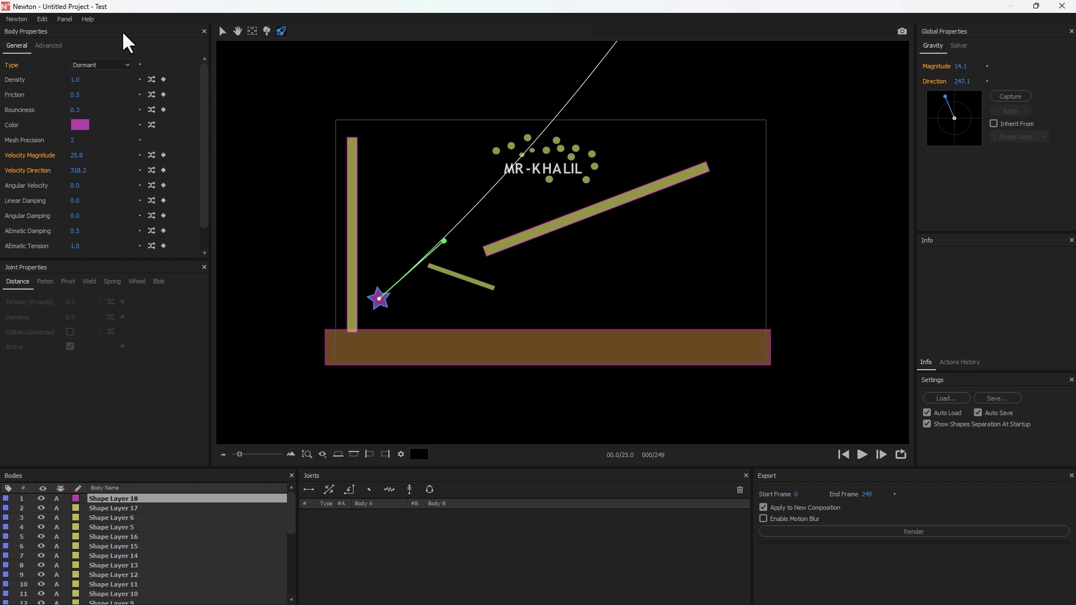
- Play the simulation with the launched star, stop it and review the star's body type options
click(861, 455)
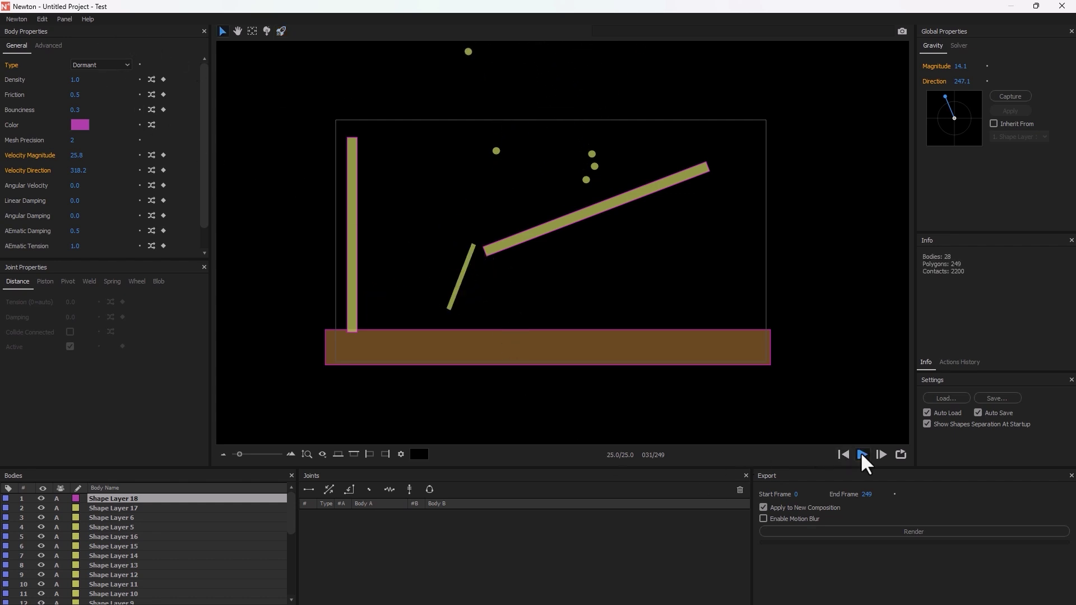
click(856, 452)
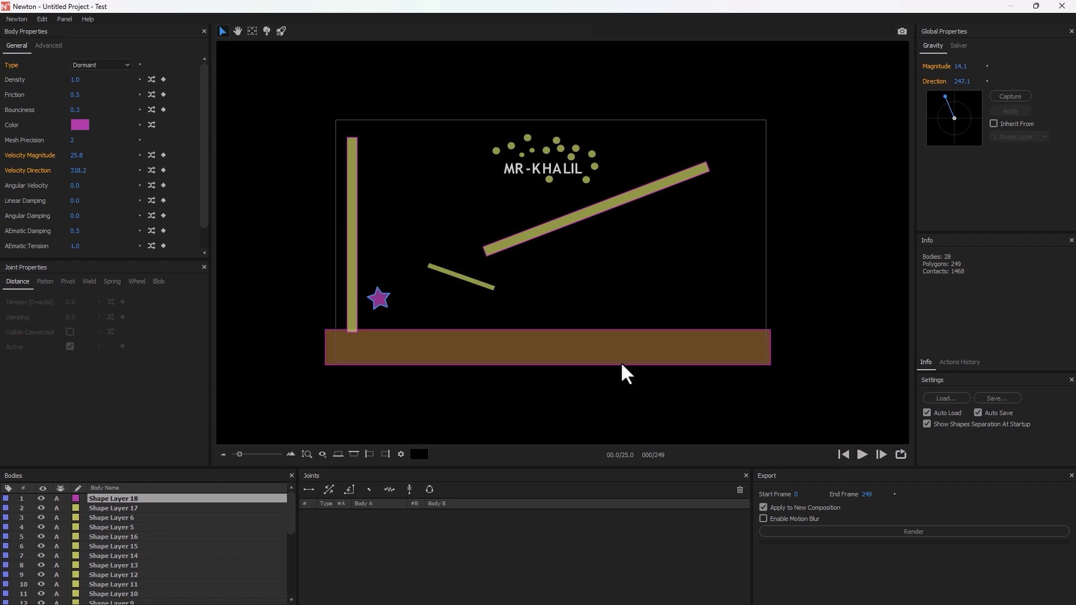
click(99, 65)
click(99, 65)
- Change the body type of all circles and letters to Dead
drag(466, 119, 601, 183)
click(114, 65)
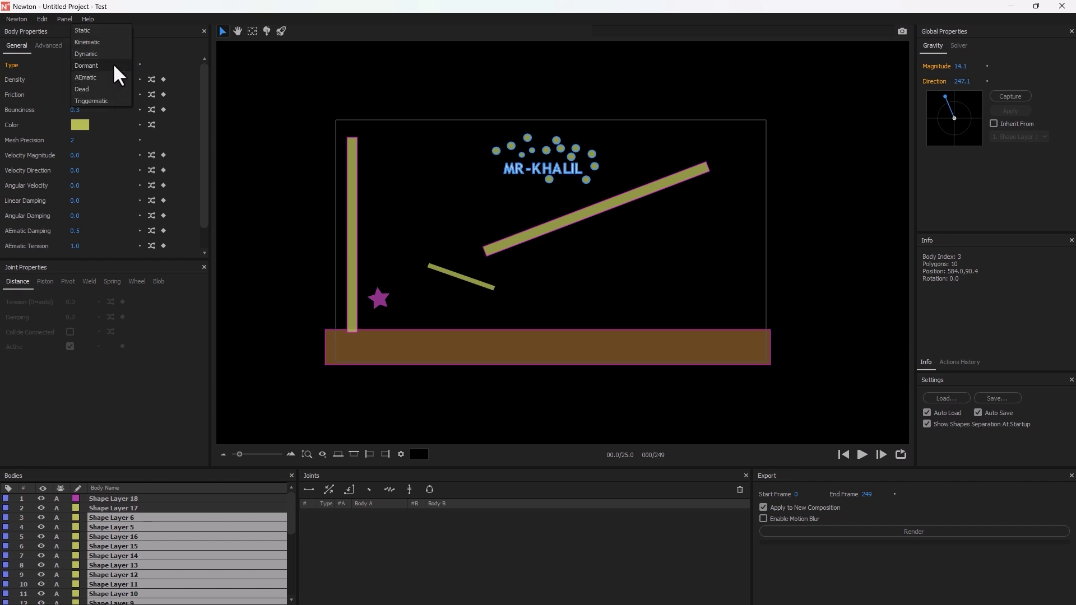
click(90, 89)
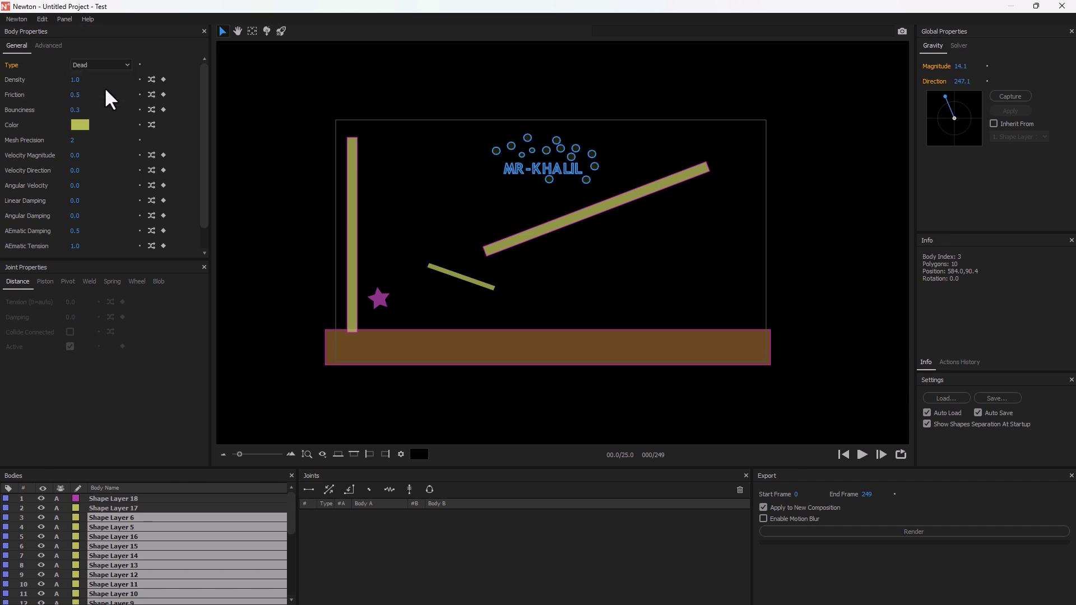
- Change the body type of all circles and letters to AEmatic, play the simulation and return to the first frame
click(126, 66)
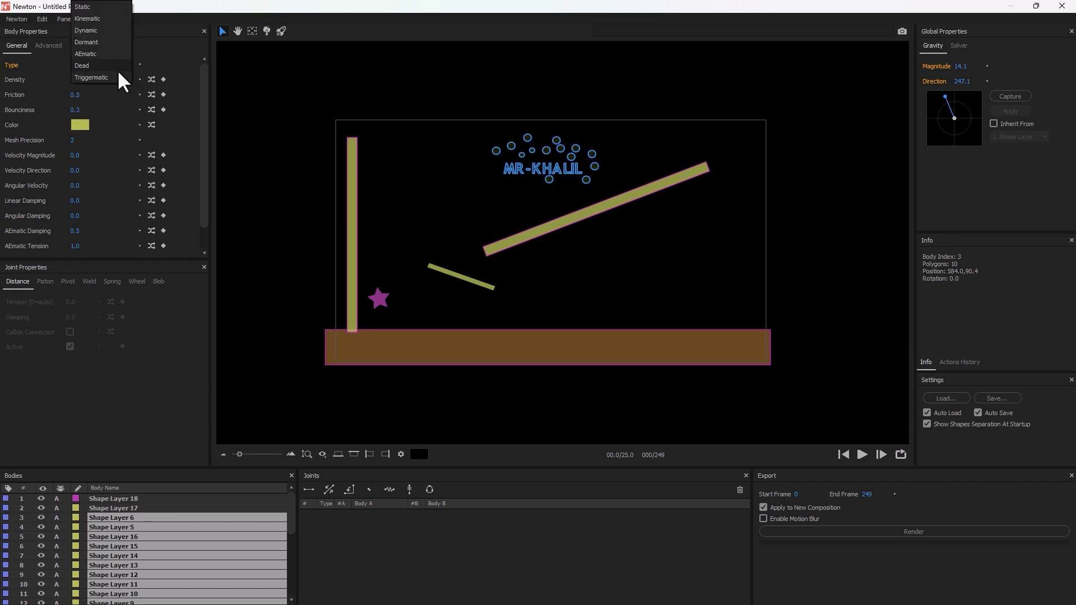
click(101, 54)
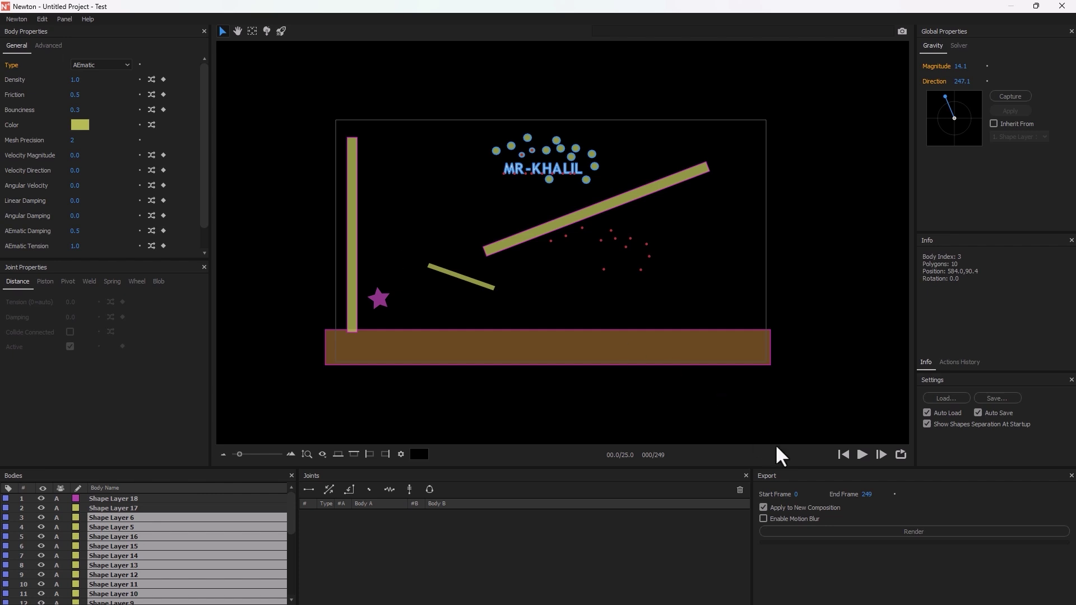
click(862, 455)
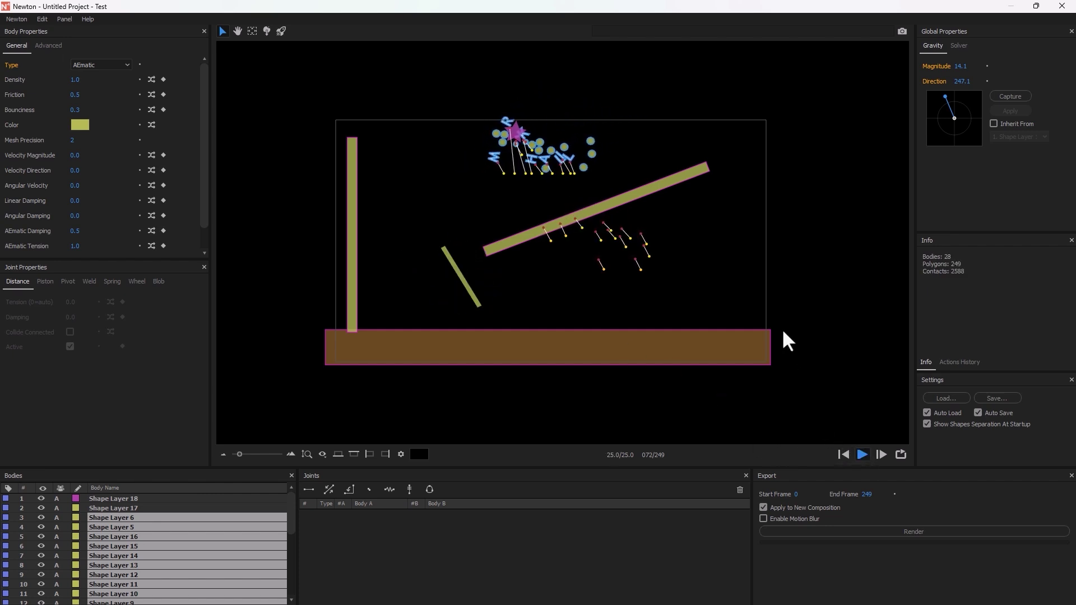
click(633, 217)
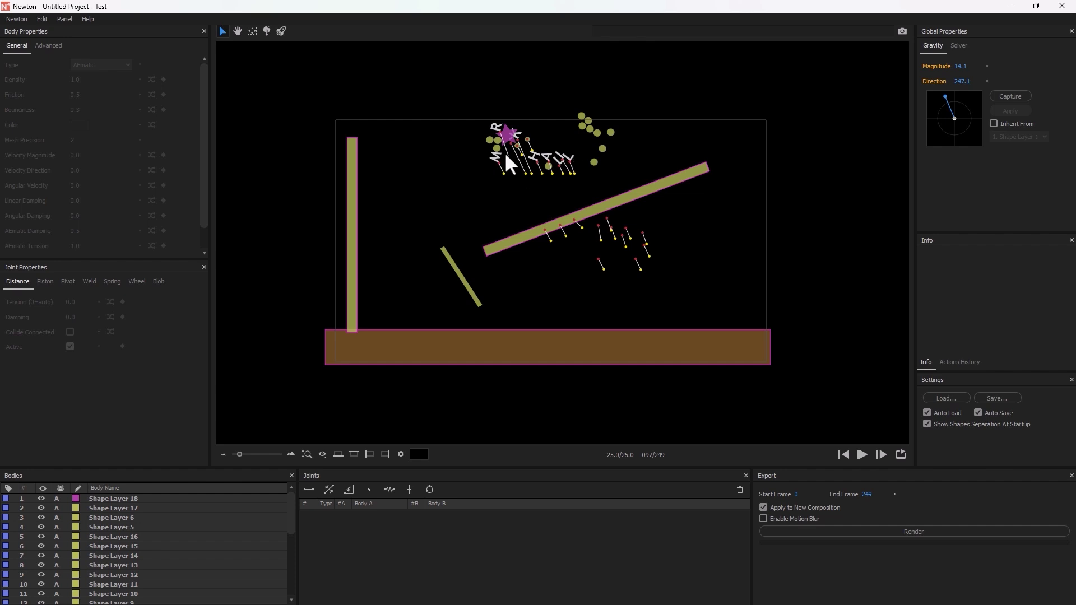
click(845, 455)
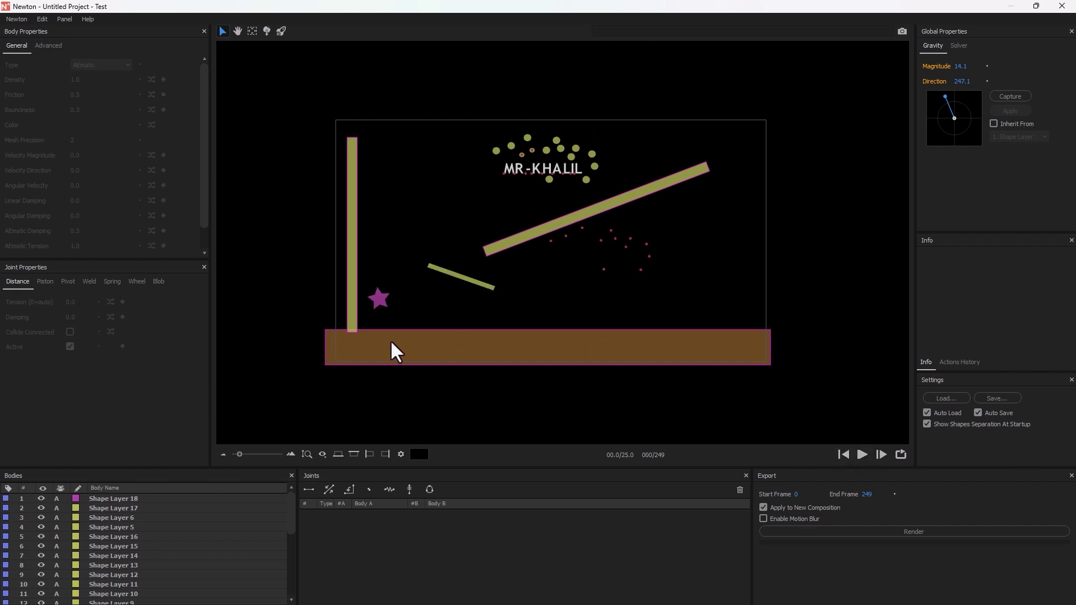
- Aim the star's launch with velocity magnitude 10.0 and direction 261.0, and set gravity to magnitude 20.9, direction 33.9
click(378, 297)
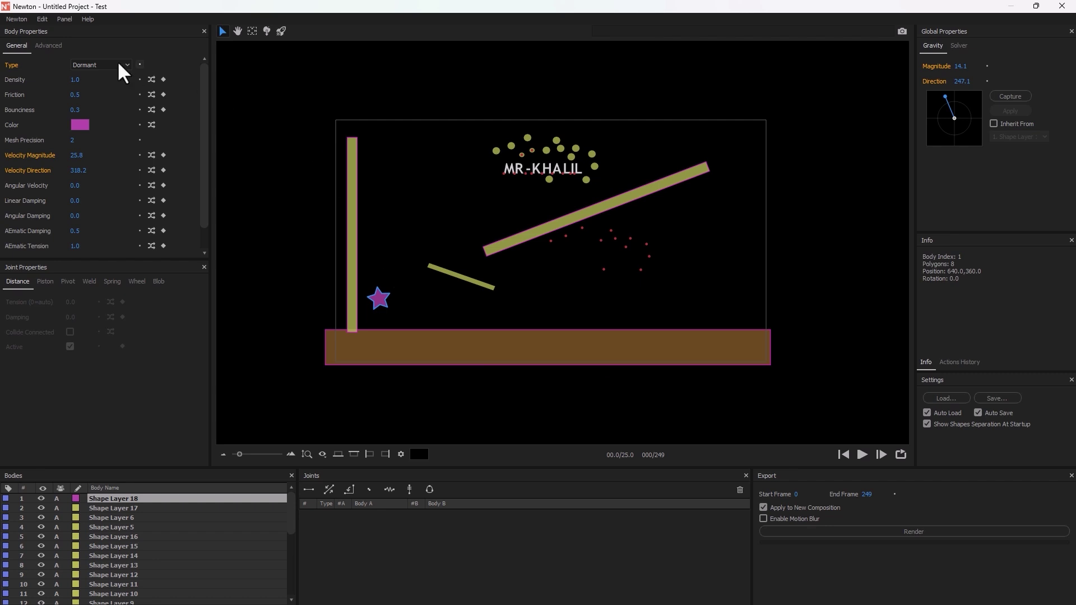
click(281, 31)
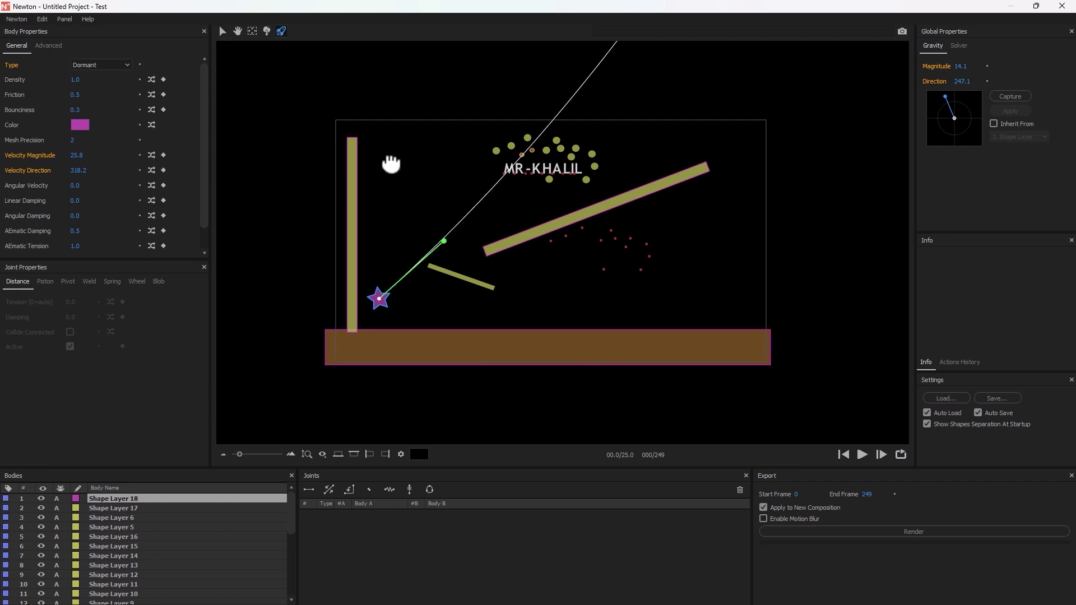
drag(451, 240, 420, 270)
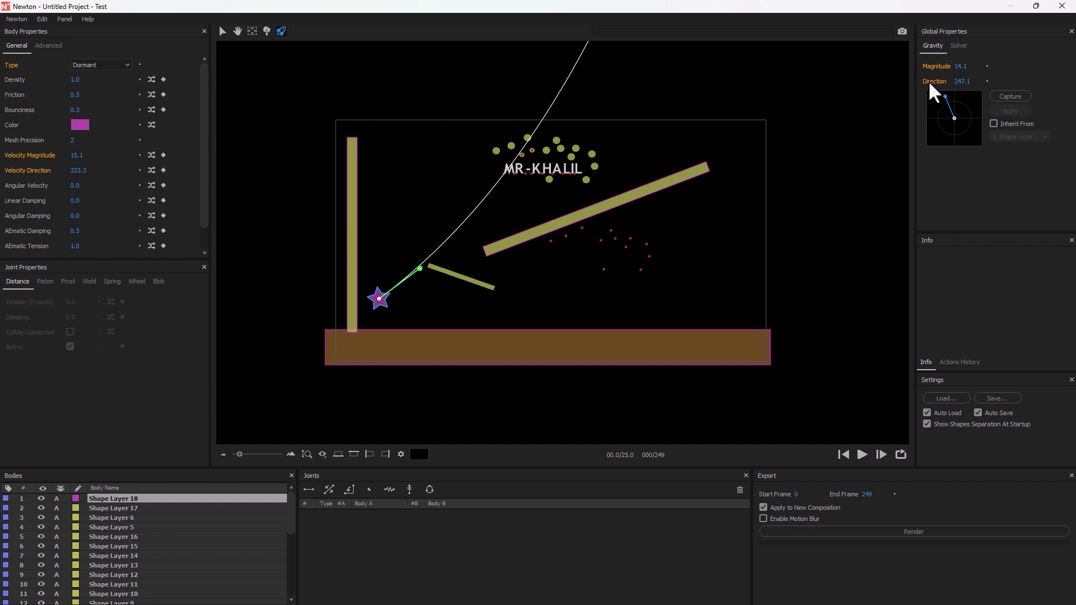
drag(946, 97, 985, 144)
drag(420, 269, 374, 269)
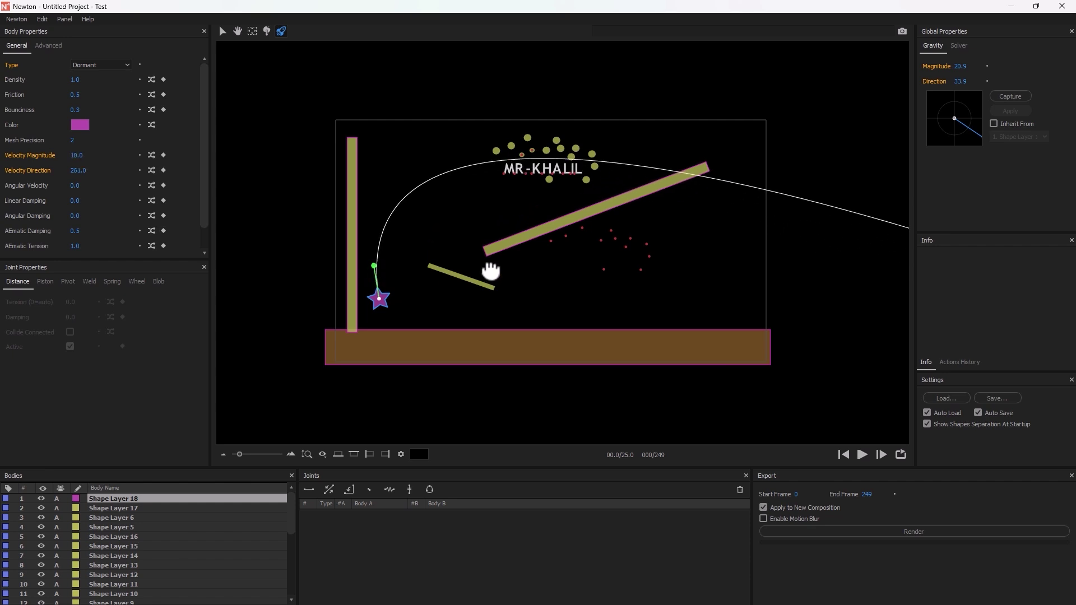
drag(481, 117, 386, 268)
- Change the body type of all circles and letters to Dormant, and play and stop the simulation
click(221, 32)
drag(466, 120, 611, 181)
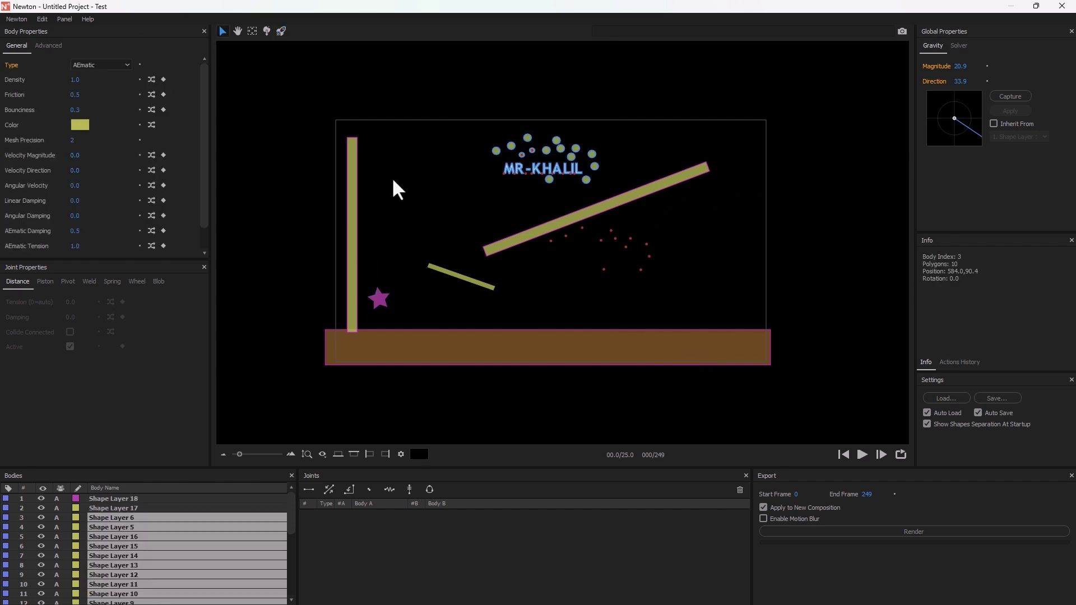
click(112, 59)
click(110, 53)
click(862, 458)
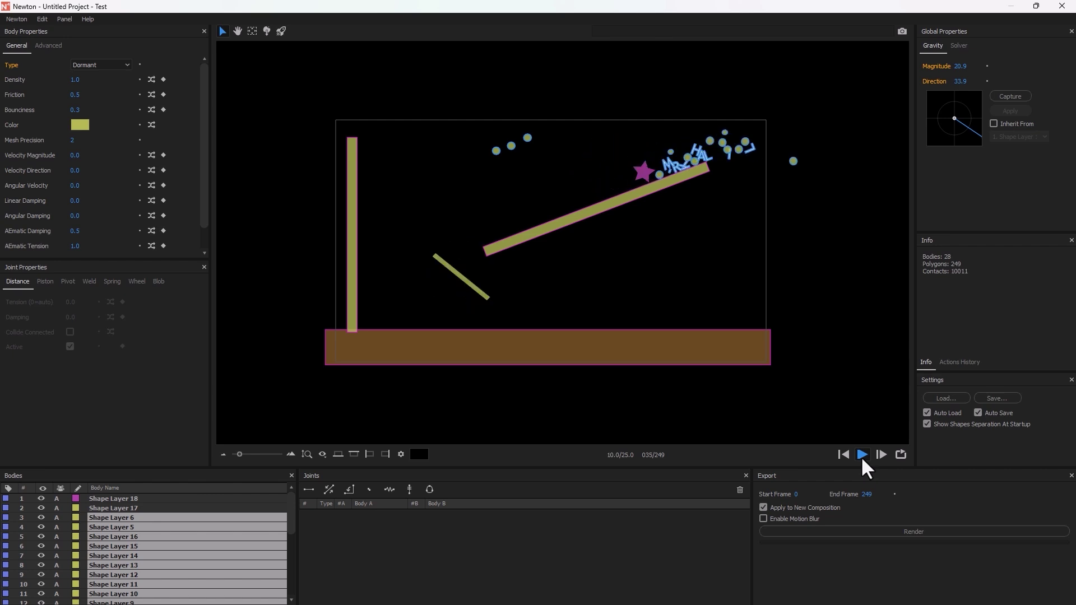
click(863, 455)
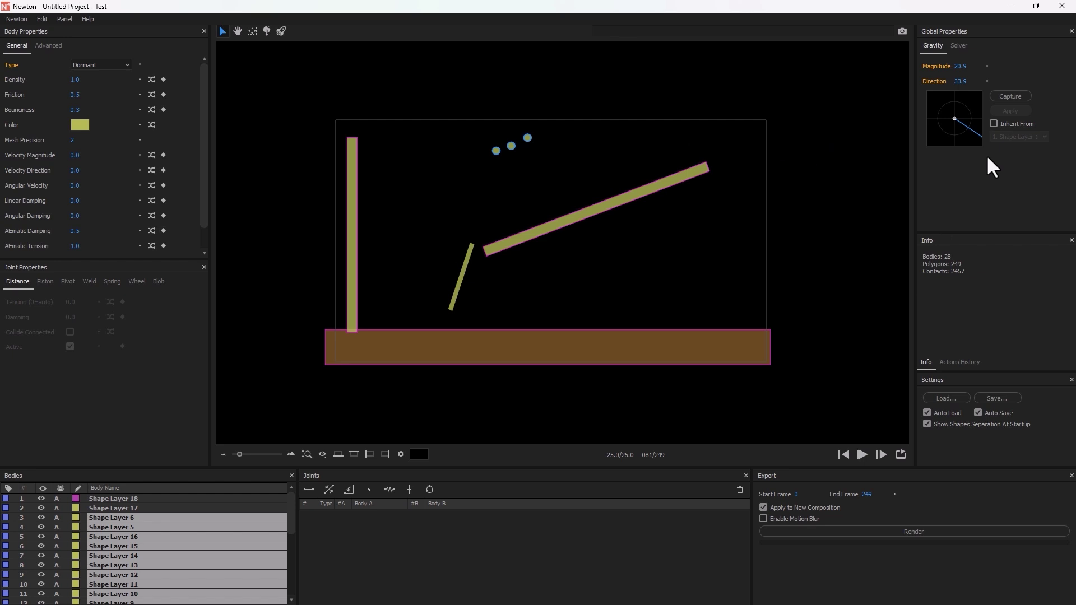
- Set gravity to magnitude 7.9 and direction 13.2, test the simulation and return to the first frame
drag(968, 67, 891, 297)
drag(960, 82, 847, 341)
click(846, 457)
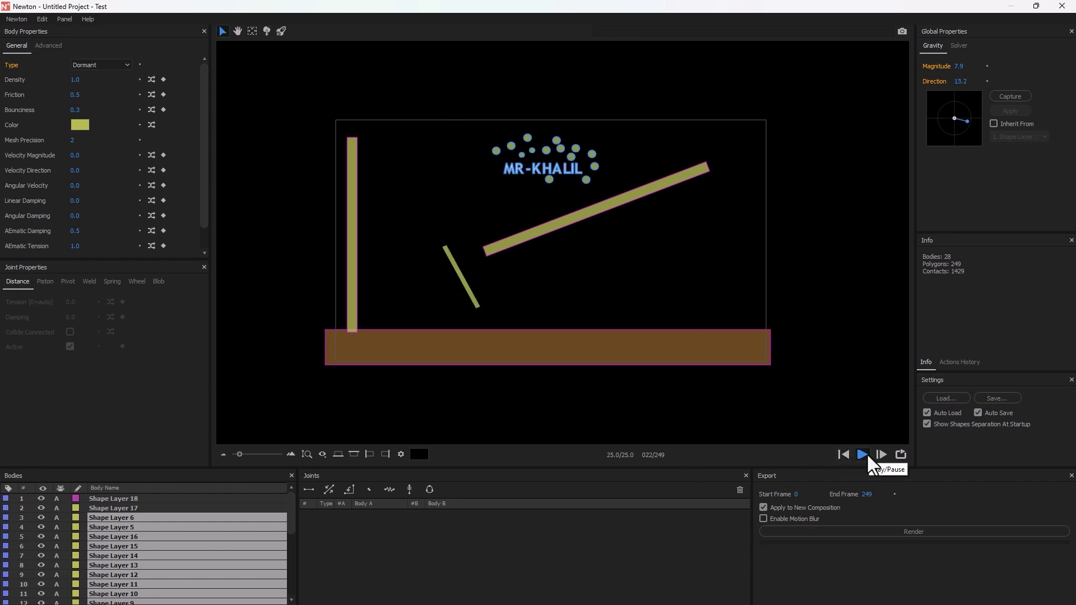
click(844, 454)
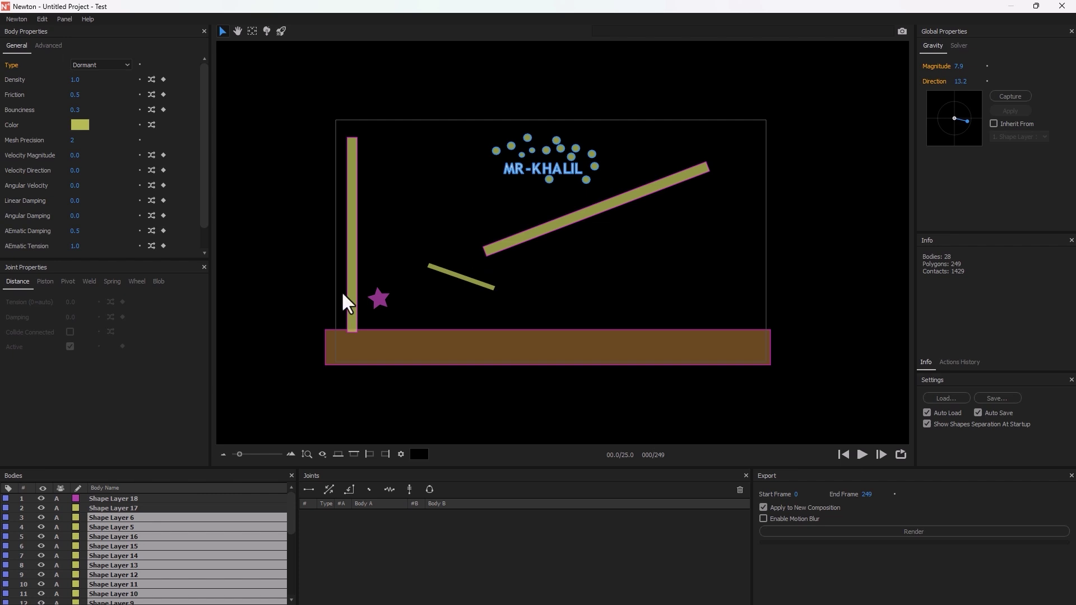
- Aim the star's launch with velocity magnitude 4.8 and direction 235.0
click(397, 308)
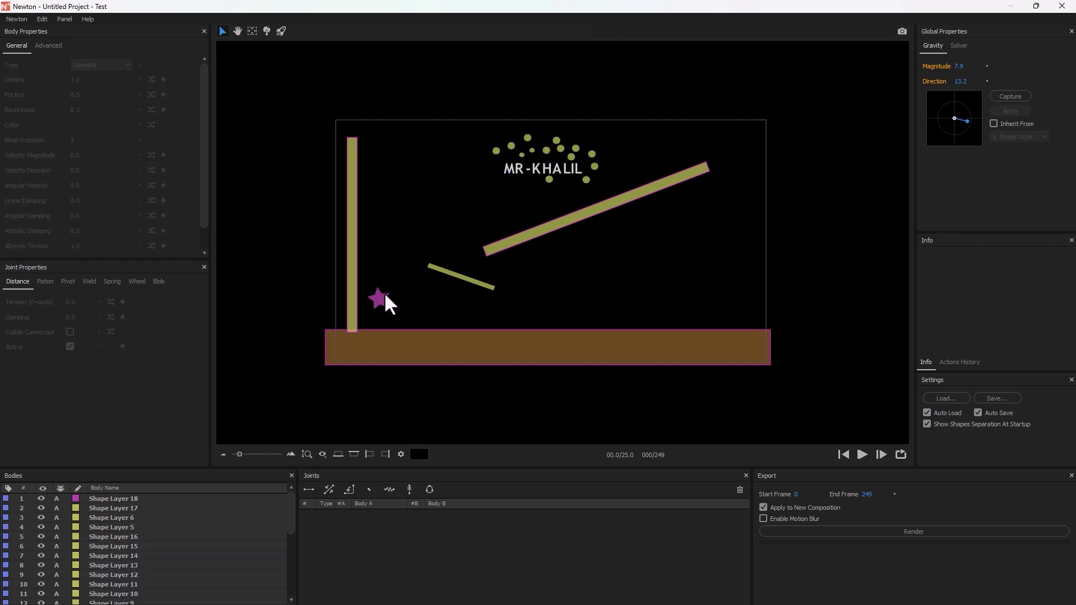
click(375, 302)
click(279, 31)
mouse_move(379, 299)
mouse_down()
mouse_move(338, 193)
mouse_move(377, 261)
mouse_move(377, 293)
mouse_move(371, 285)
mouse_up()
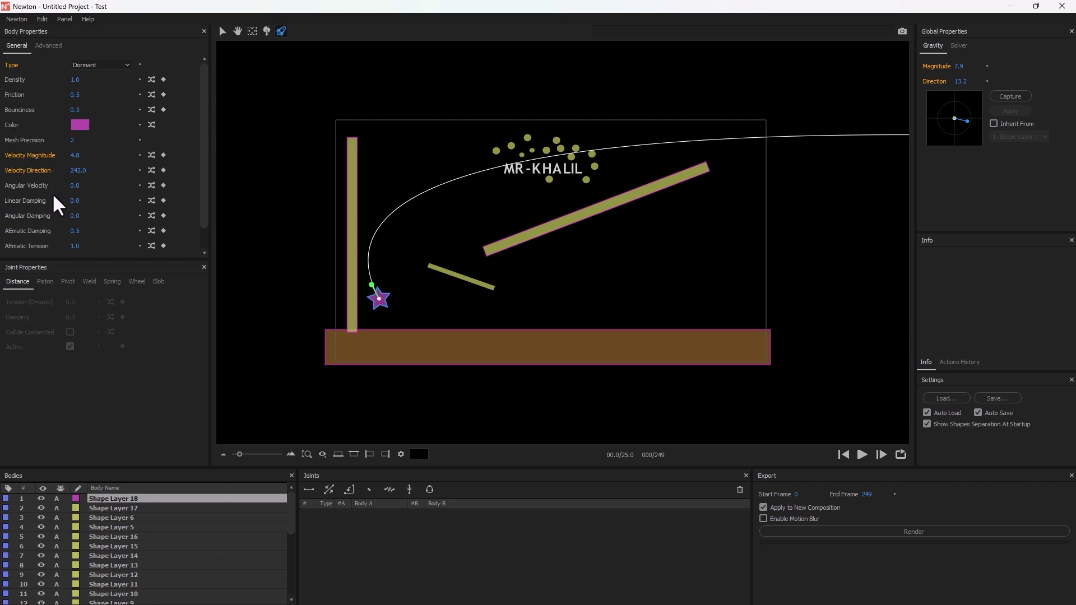
scroll(56, 201, down, 1)
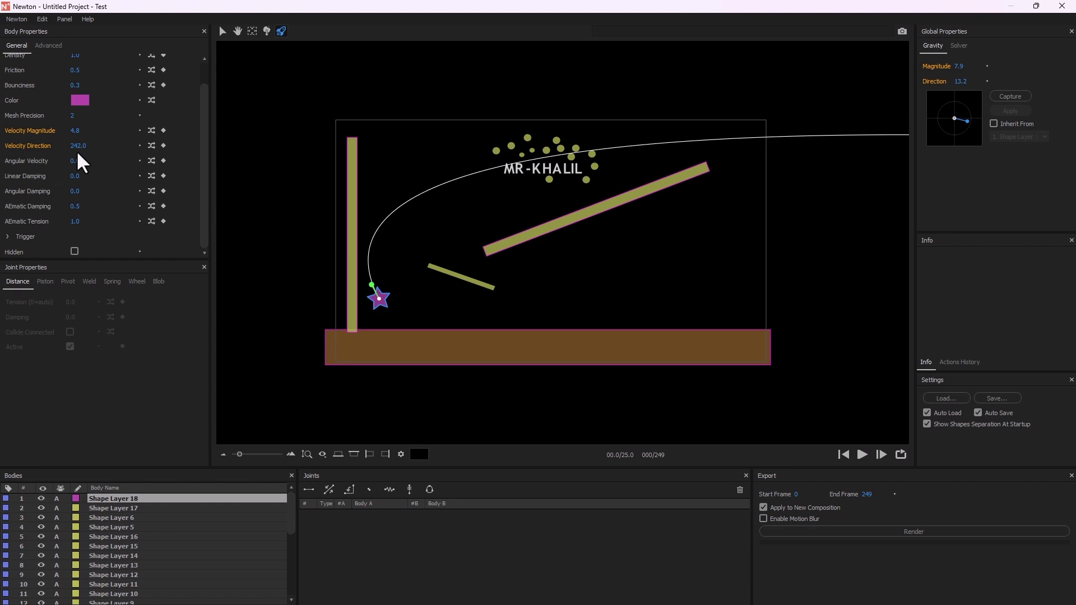
mouse_move(79, 147)
mouse_down()
mouse_move(68, 160)
mouse_move(75, 146)
mouse_up()
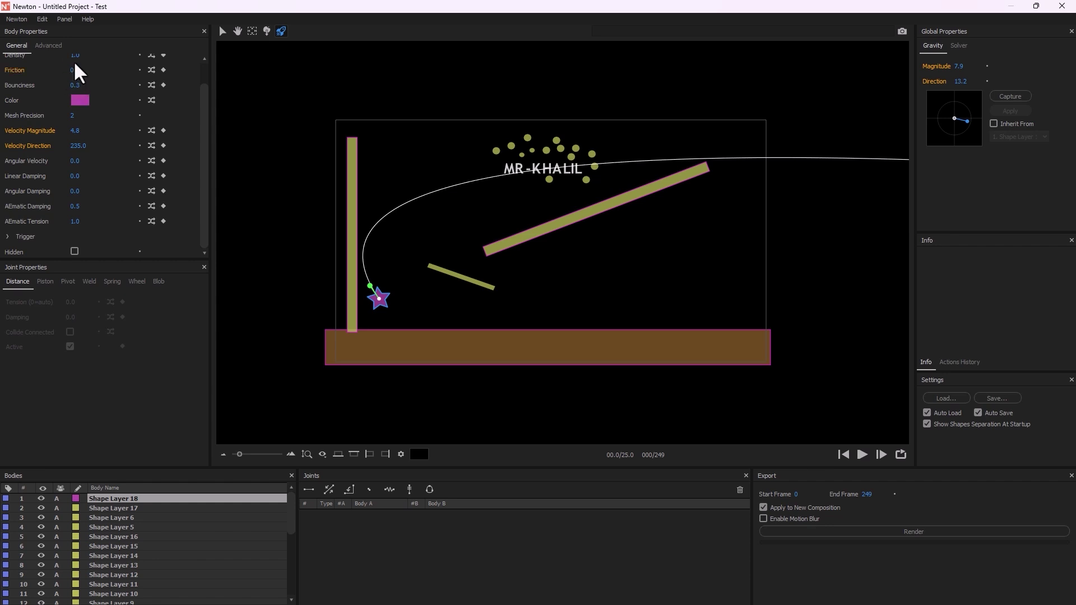
- Set the star's gravity scale to 1.4 and adjust its launch vector
click(49, 47)
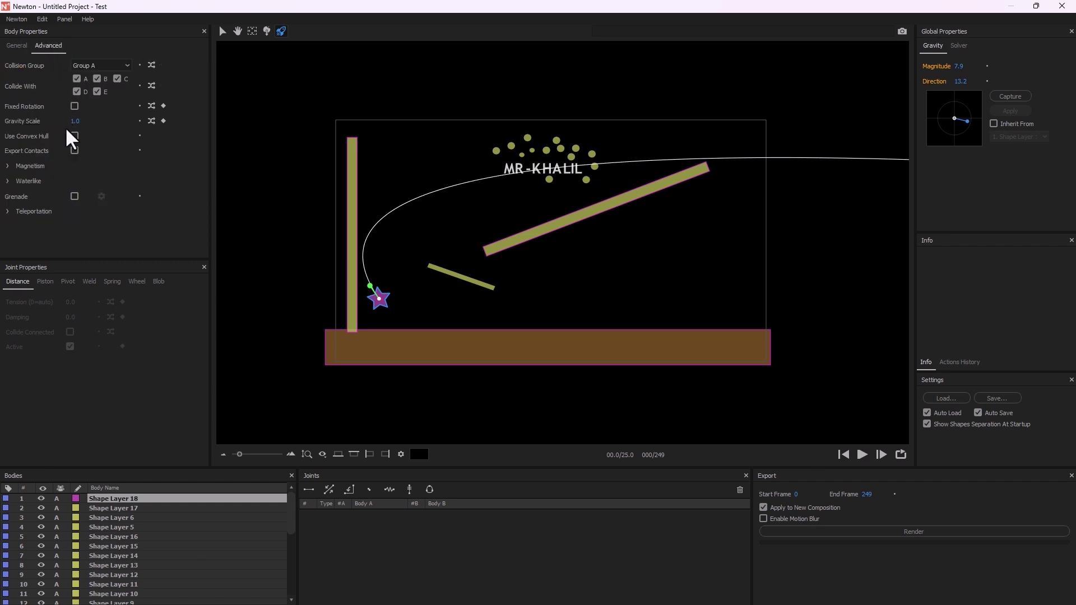
drag(78, 125, 82, 126)
drag(372, 288, 372, 282)
- Set the gravity scale of all circles and letters to 0.2, play the simulation and return to the first frame
click(223, 32)
drag(478, 106, 607, 182)
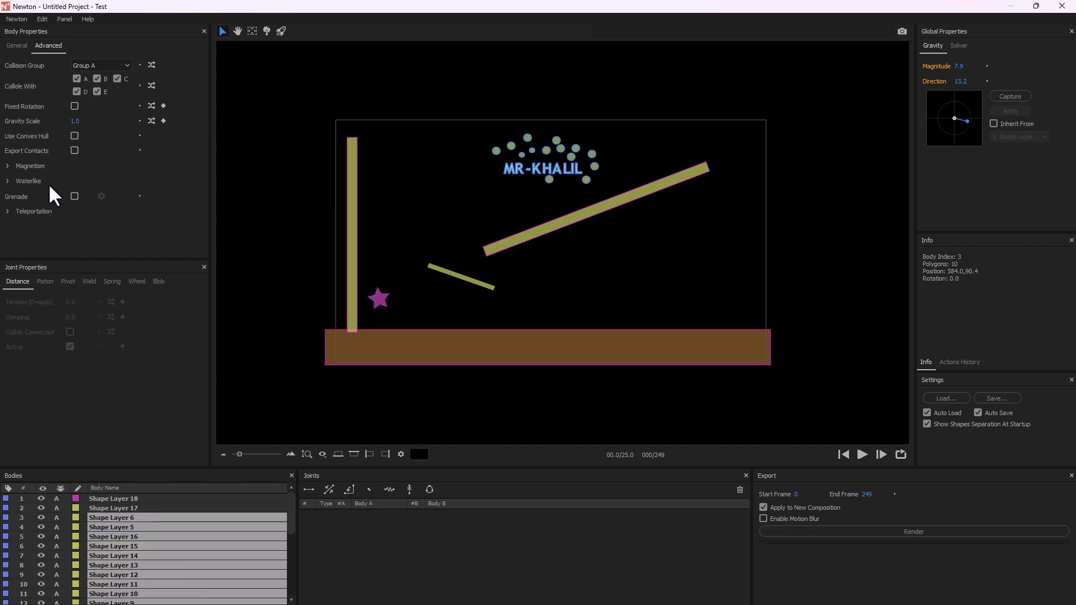
click(21, 46)
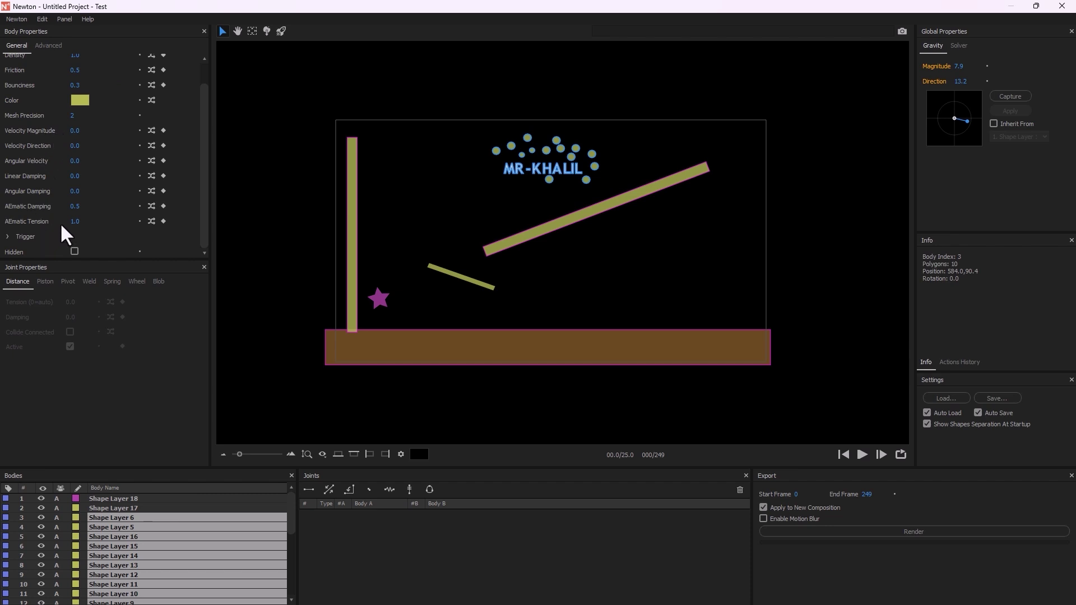
click(8, 238)
scroll(88, 207, down, 2)
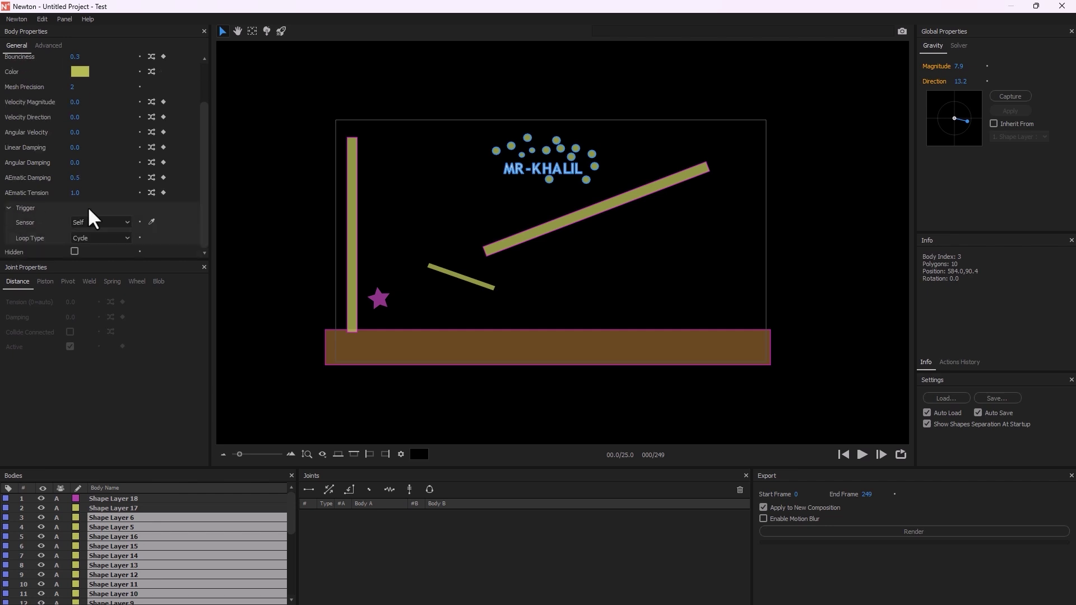
click(48, 46)
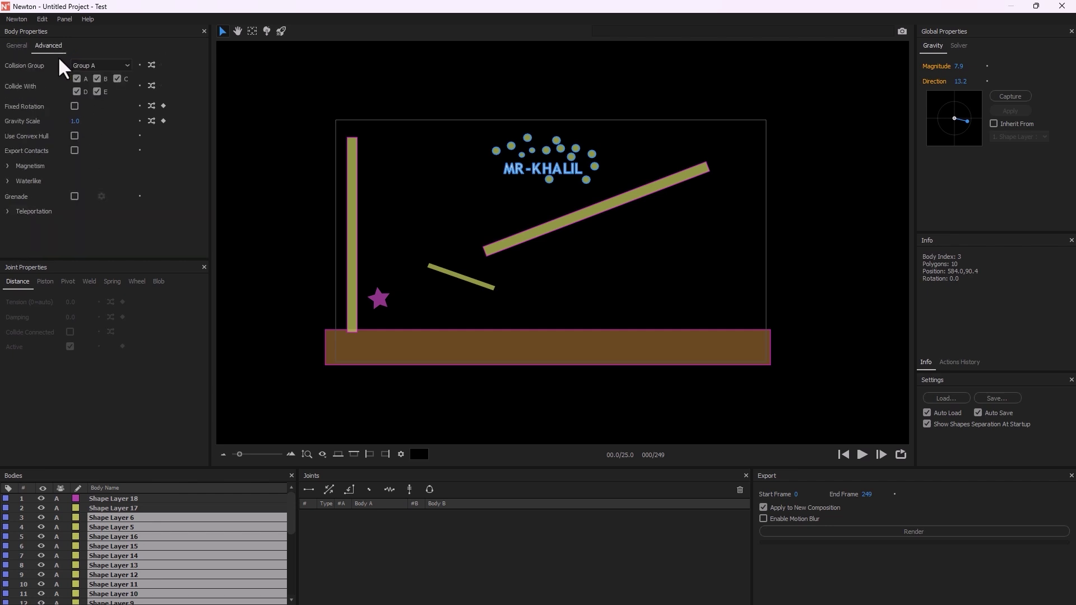
mouse_move(63, 123)
mouse_down()
mouse_move(78, 125)
mouse_move(71, 130)
mouse_up()
click(863, 454)
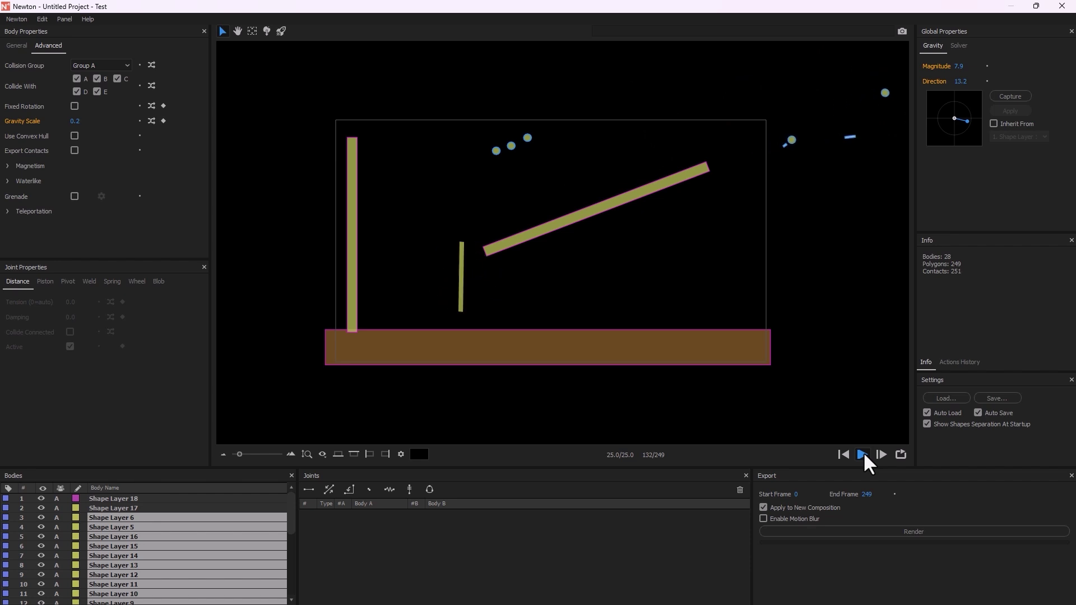
click(845, 456)
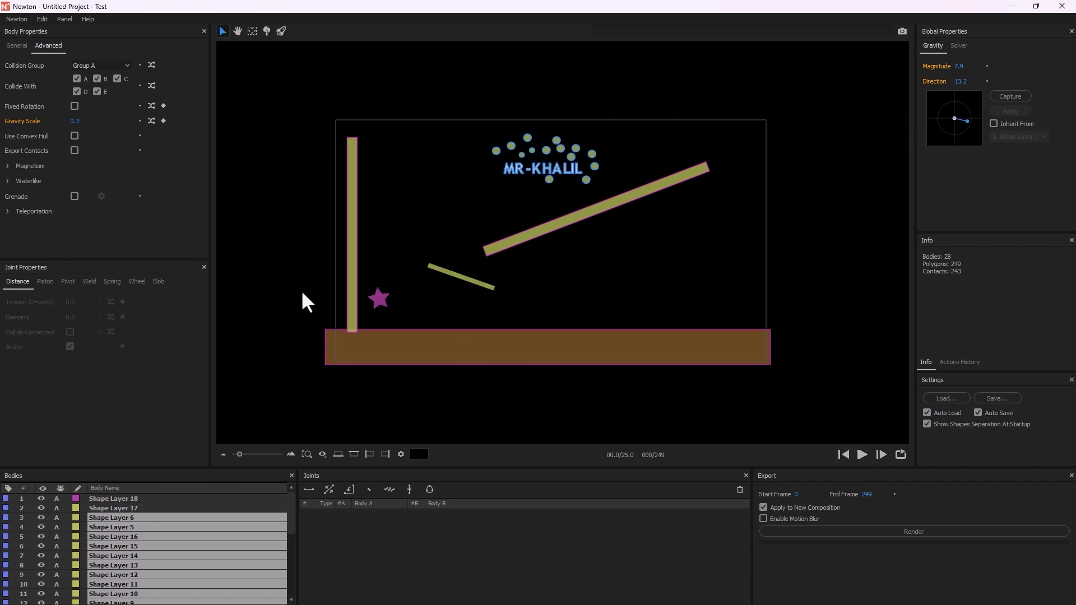
- Move the star above the slanted bar's upper end and aim its launch toward the circles, with gravity magnitude 3.3 and direction 84.3
click(376, 308)
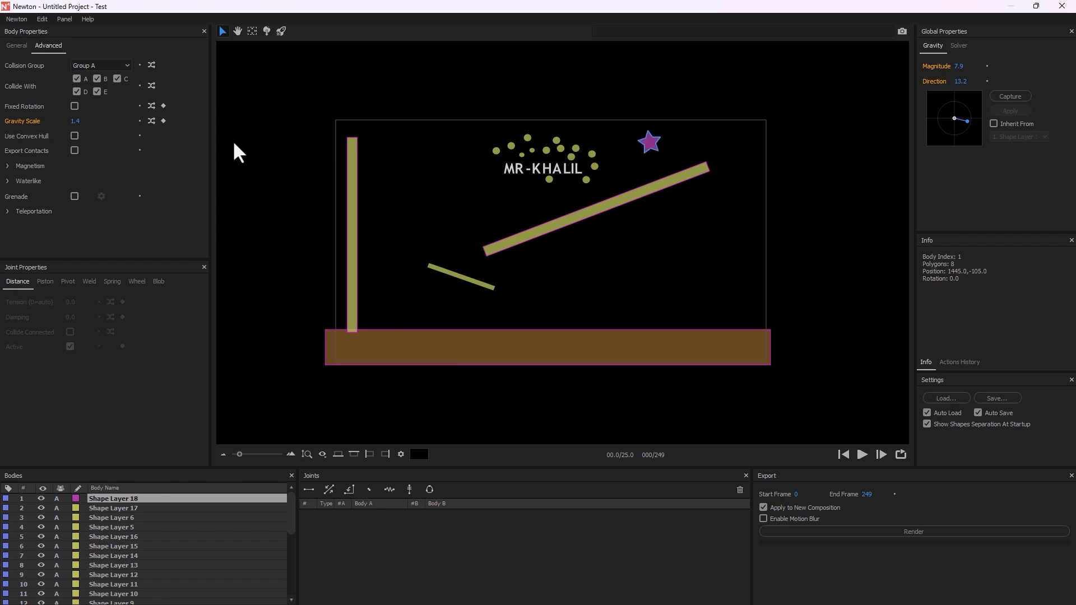
drag(964, 127, 947, 110)
click(281, 31)
mouse_move(649, 142)
mouse_down()
mouse_move(644, 133)
mouse_move(665, 168)
mouse_move(633, 158)
mouse_up()
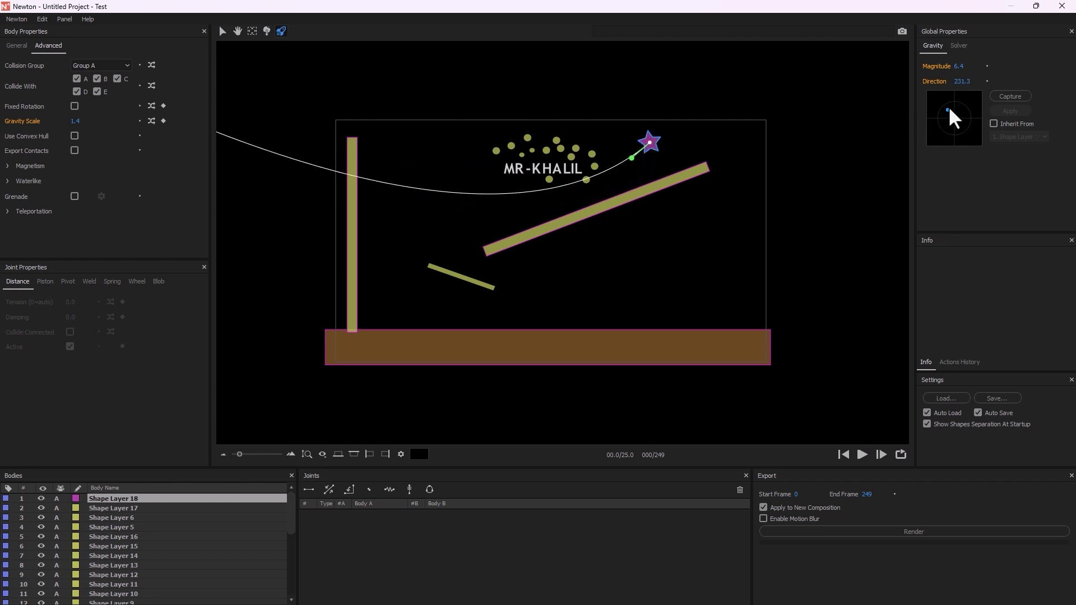
mouse_move(953, 119)
mouse_down()
mouse_move(976, 125)
mouse_move(980, 139)
mouse_move(957, 151)
mouse_move(943, 138)
mouse_move(955, 123)
mouse_up()
mouse_move(637, 149)
mouse_down()
mouse_move(647, 142)
mouse_move(635, 142)
mouse_up()
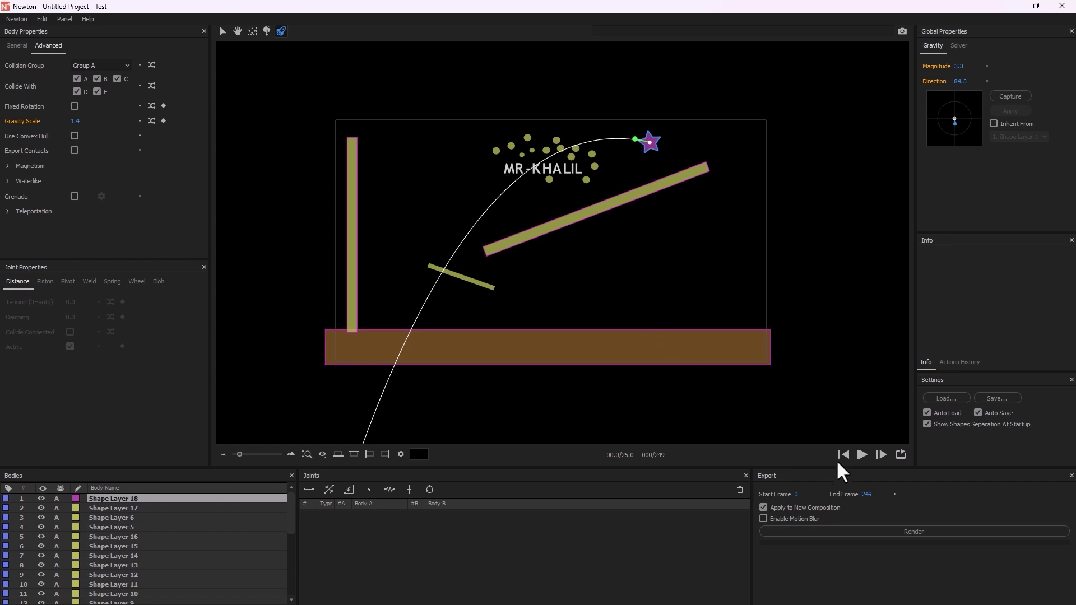
- Play the simulation with the repositioned star and render it to a new composition
click(863, 454)
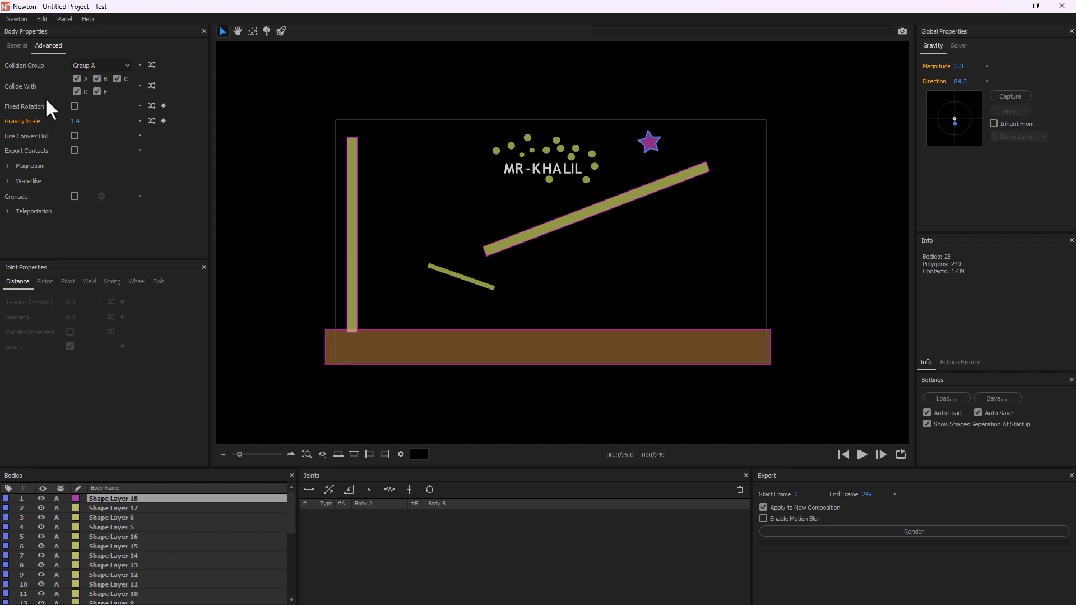
click(961, 533)
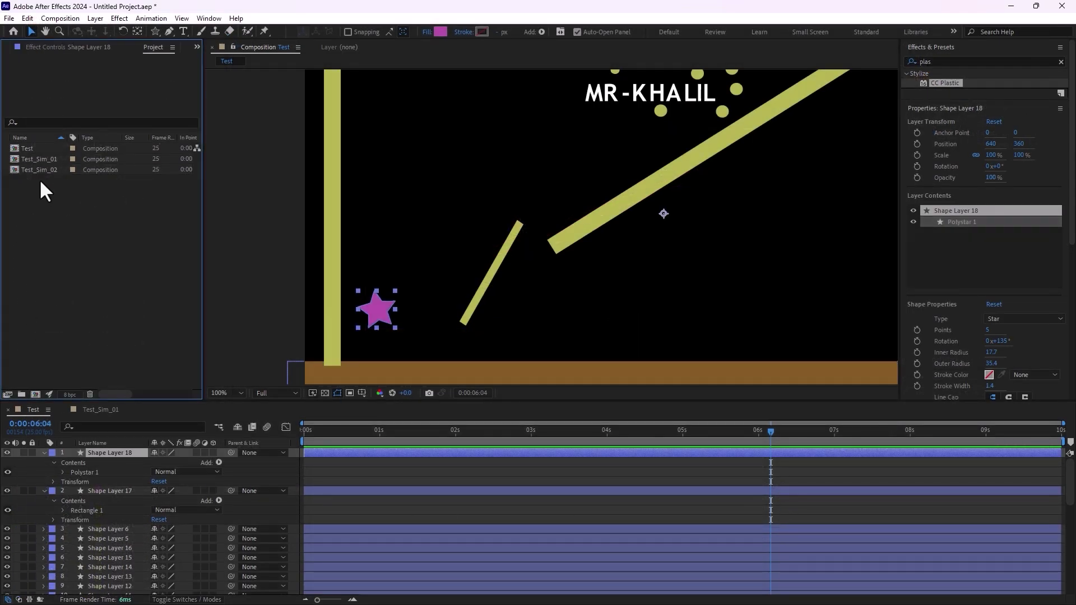
- Open the Test_Sim_02 composition in After Effects, fit it to the viewer and preview the rendered animation
double_click(36, 169)
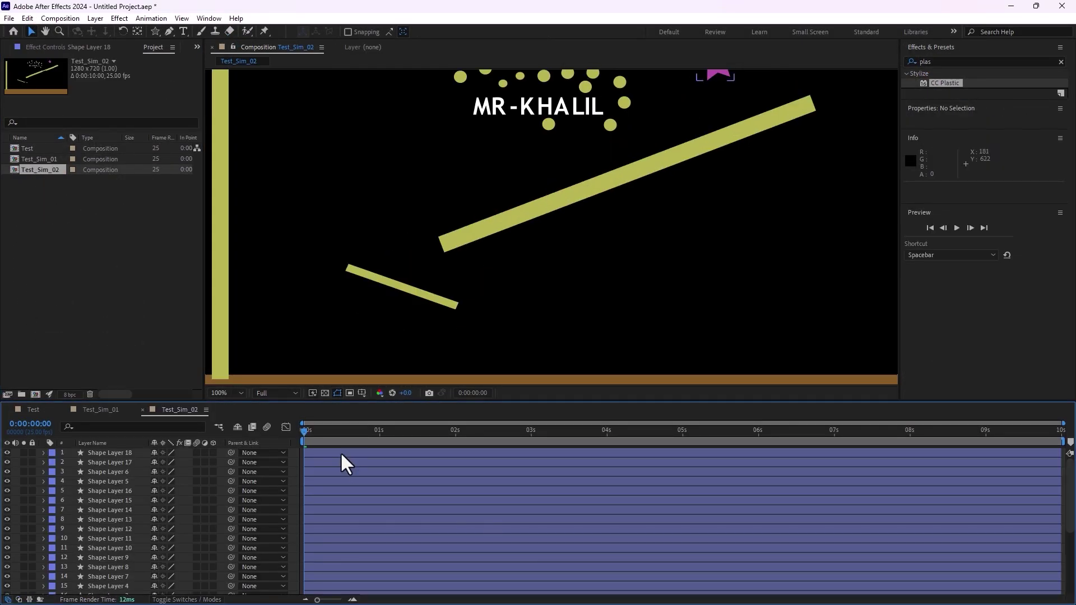
click(232, 398)
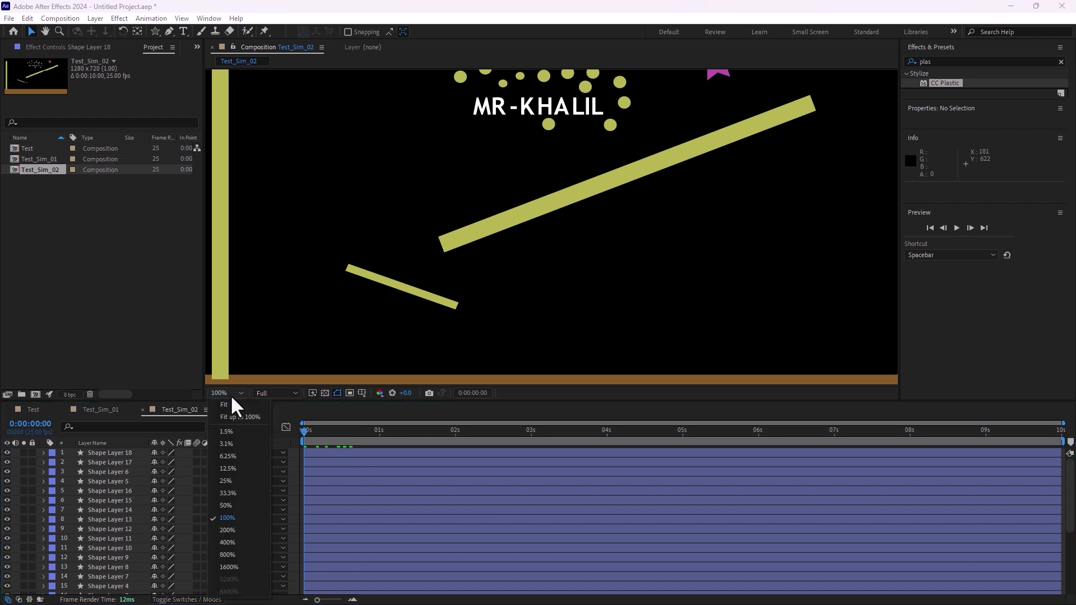
click(230, 406)
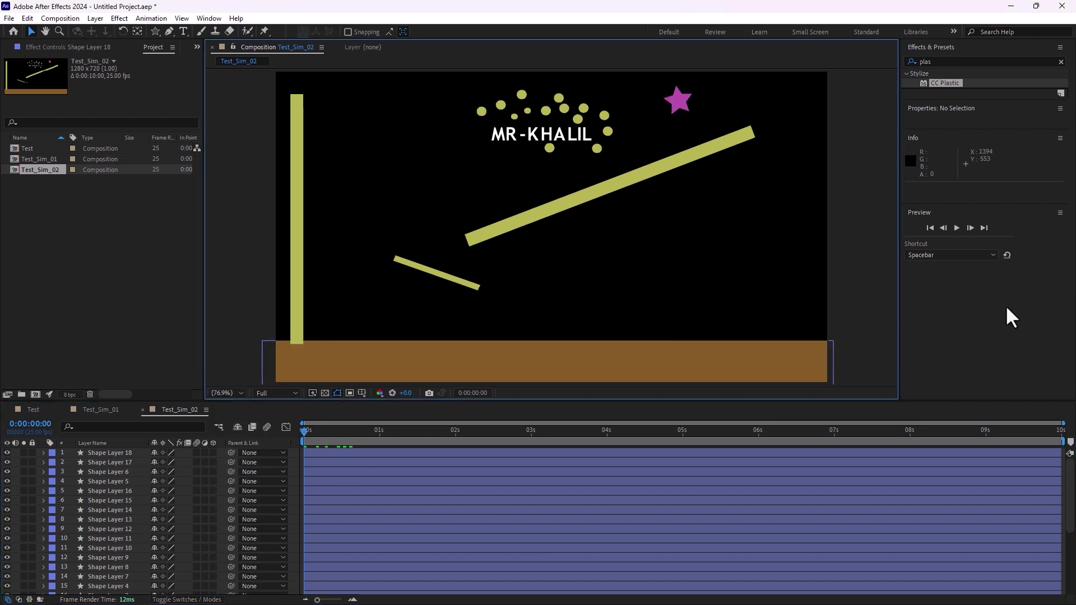
key(space)
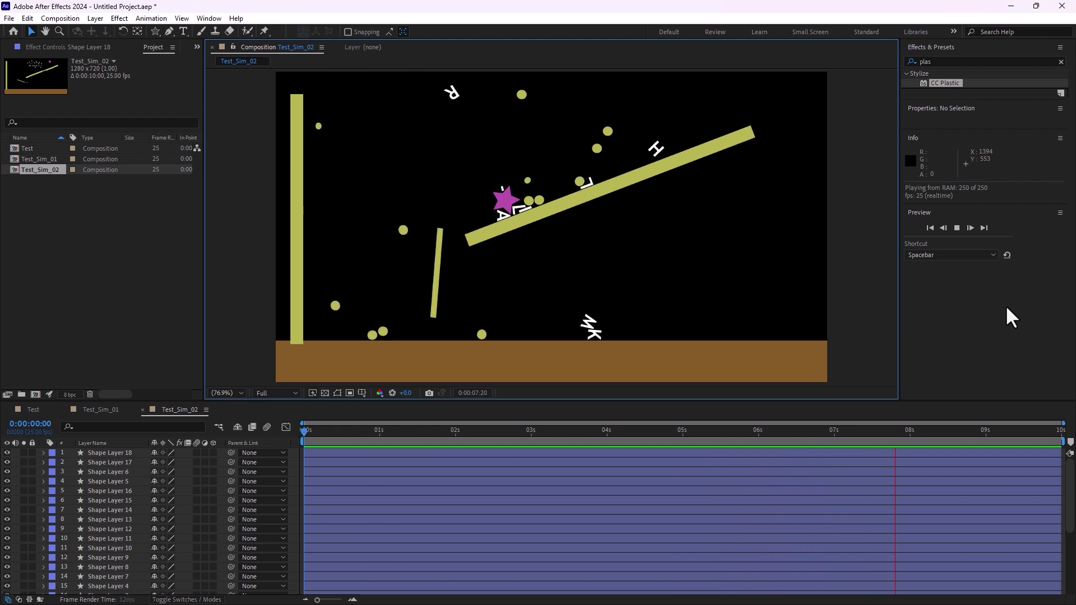
key(space)
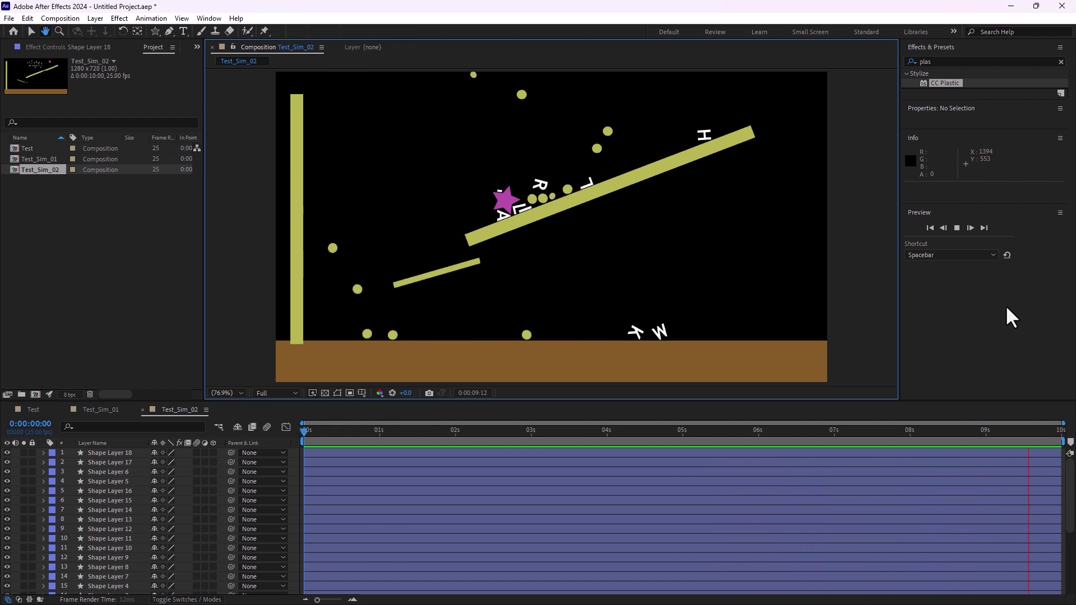